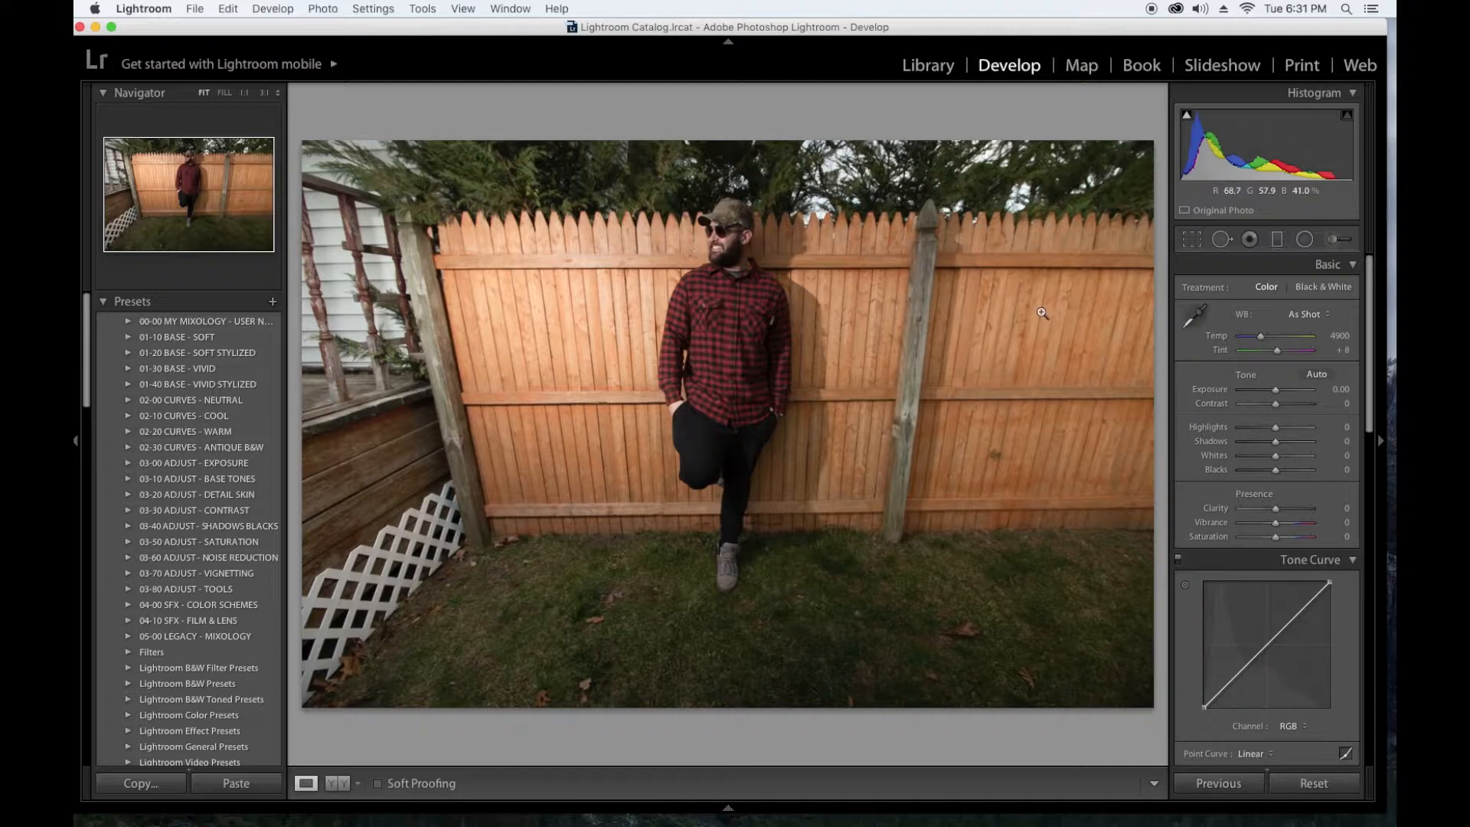
Adjust the photo's white balance to a temperature of 5190 and a tint of +3.
left_click_drag(1261, 337, 1265, 341)
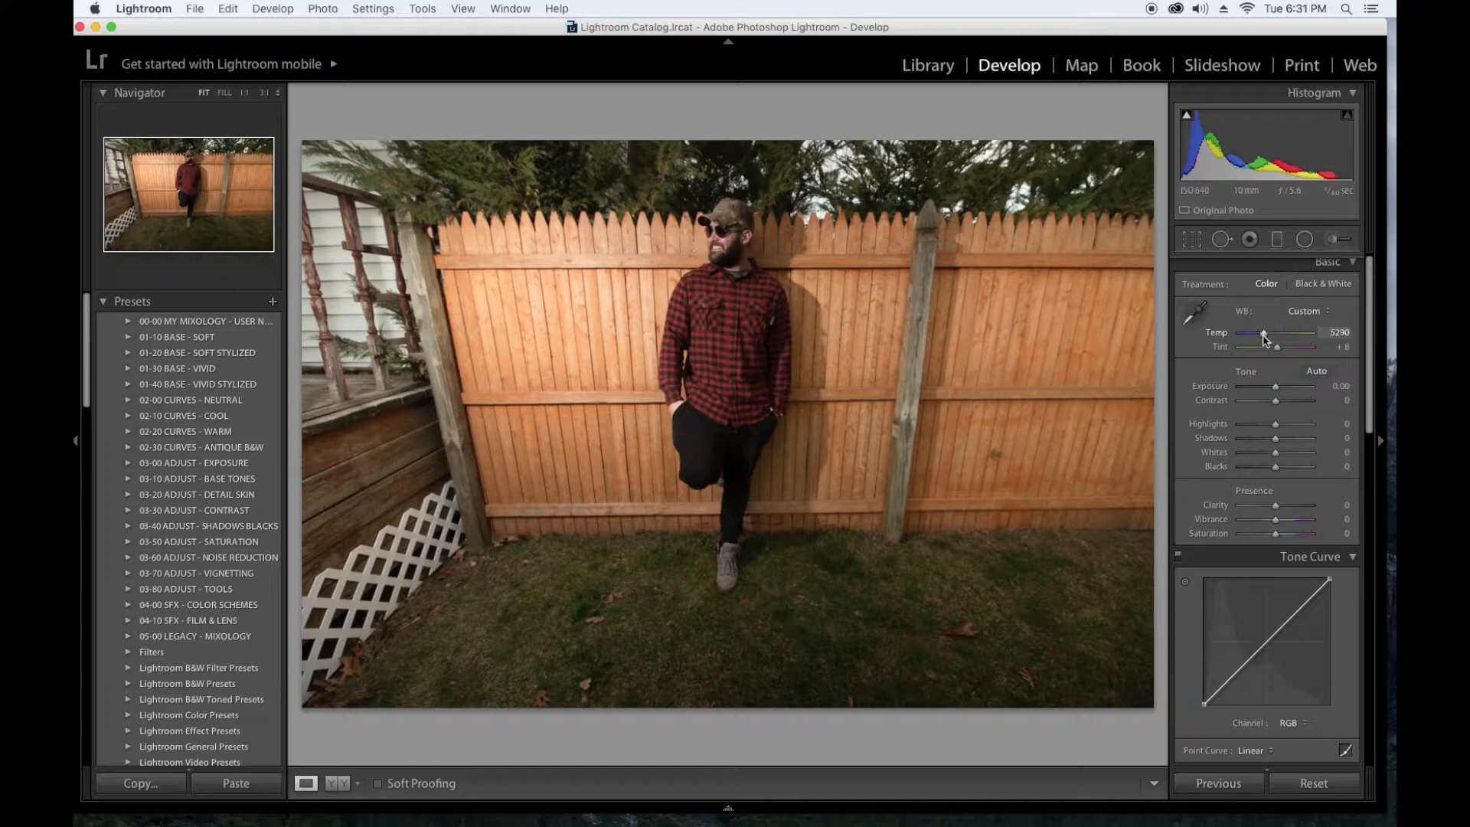
scroll(1265, 341, "up", 1)
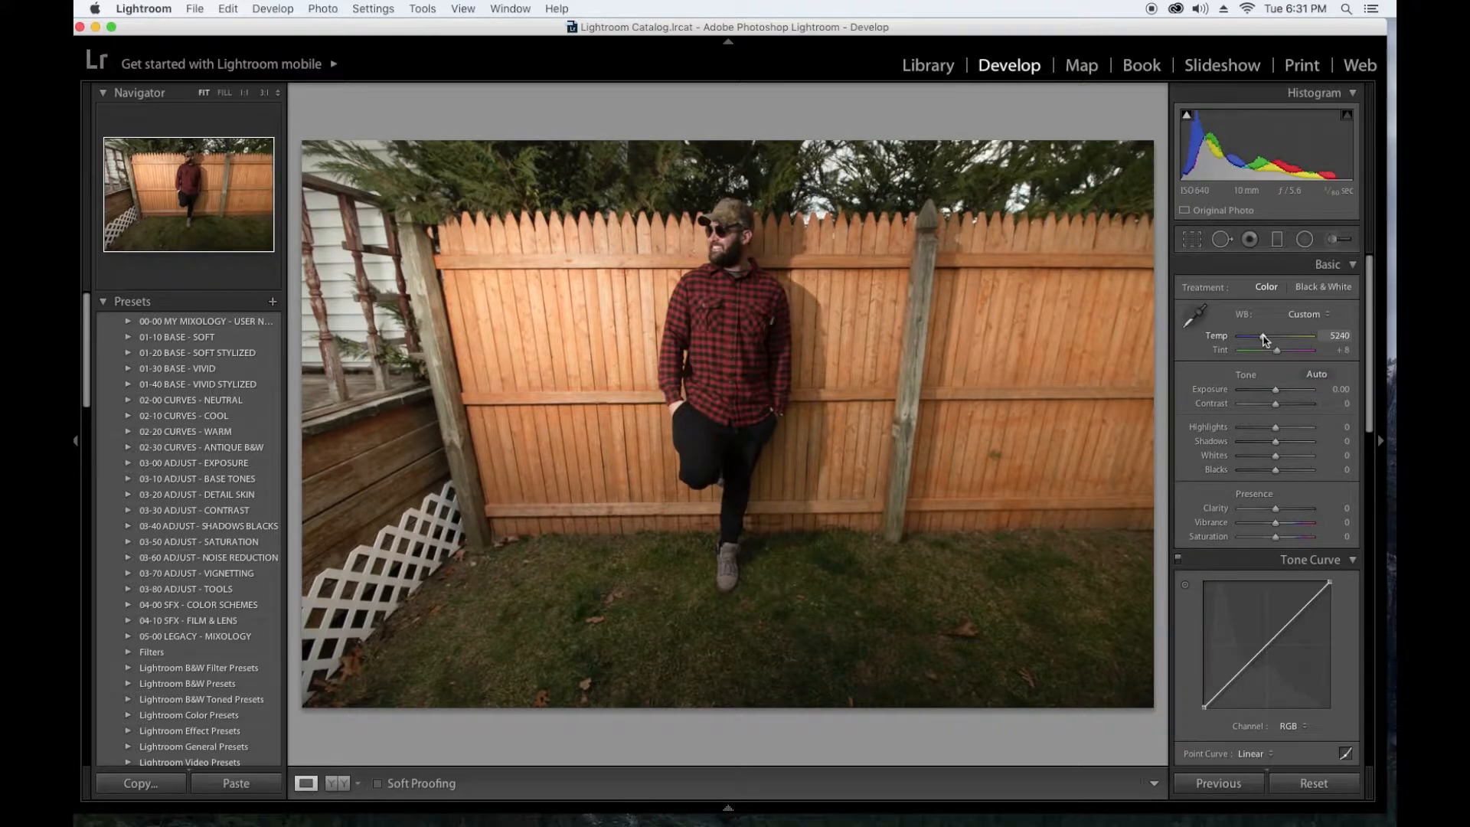
scroll(1279, 351, "down", 1)
left_click_drag(1279, 351, 1278, 351)
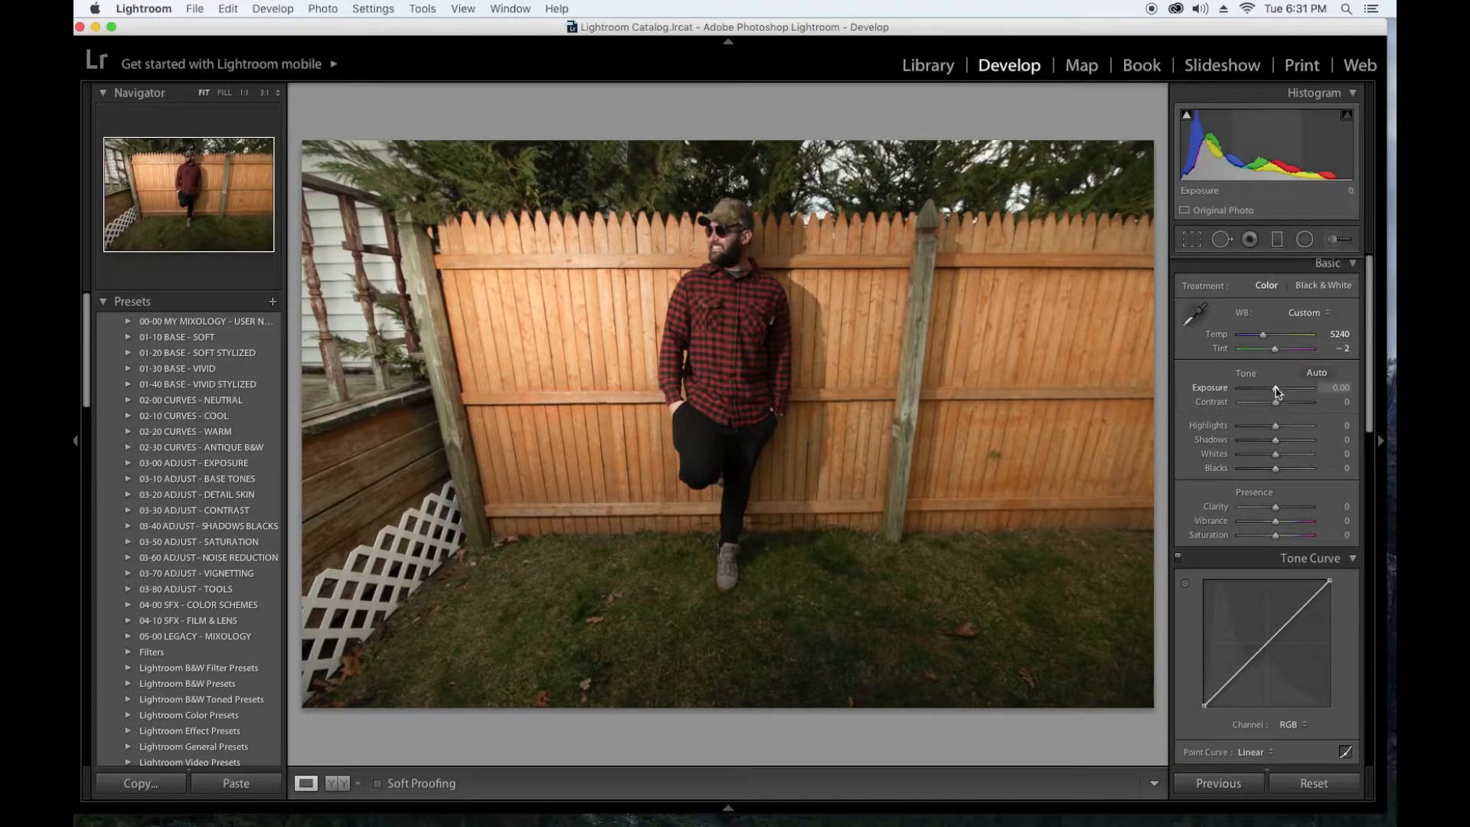
left_click_drag(1275, 350, 1277, 352)
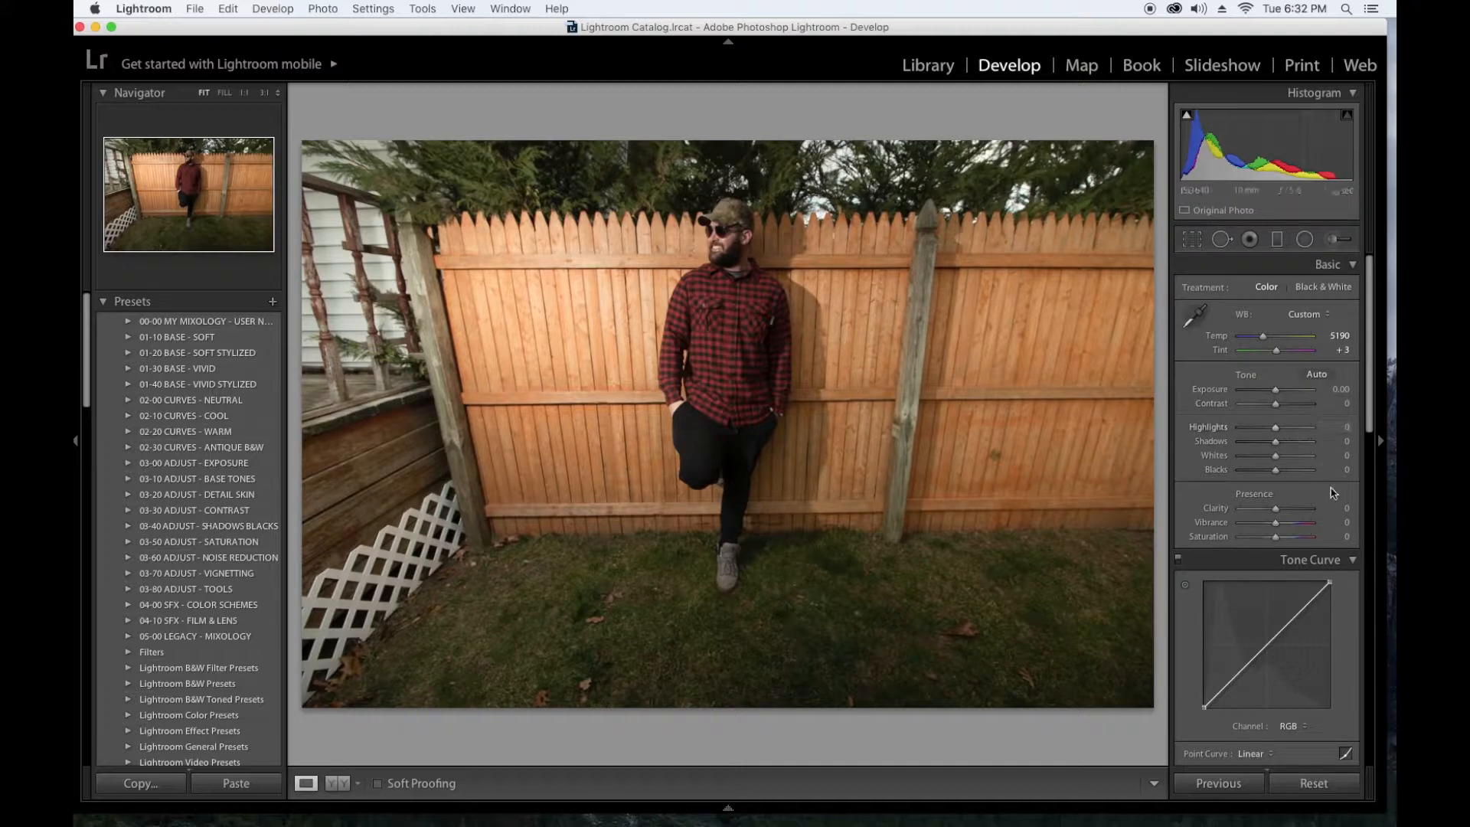
Set the basic tone to Exposure −0.35, Highlights +13, Shadows −33, Whites +15 and Blacks +5.
scroll(1281, 391, "down", 1)
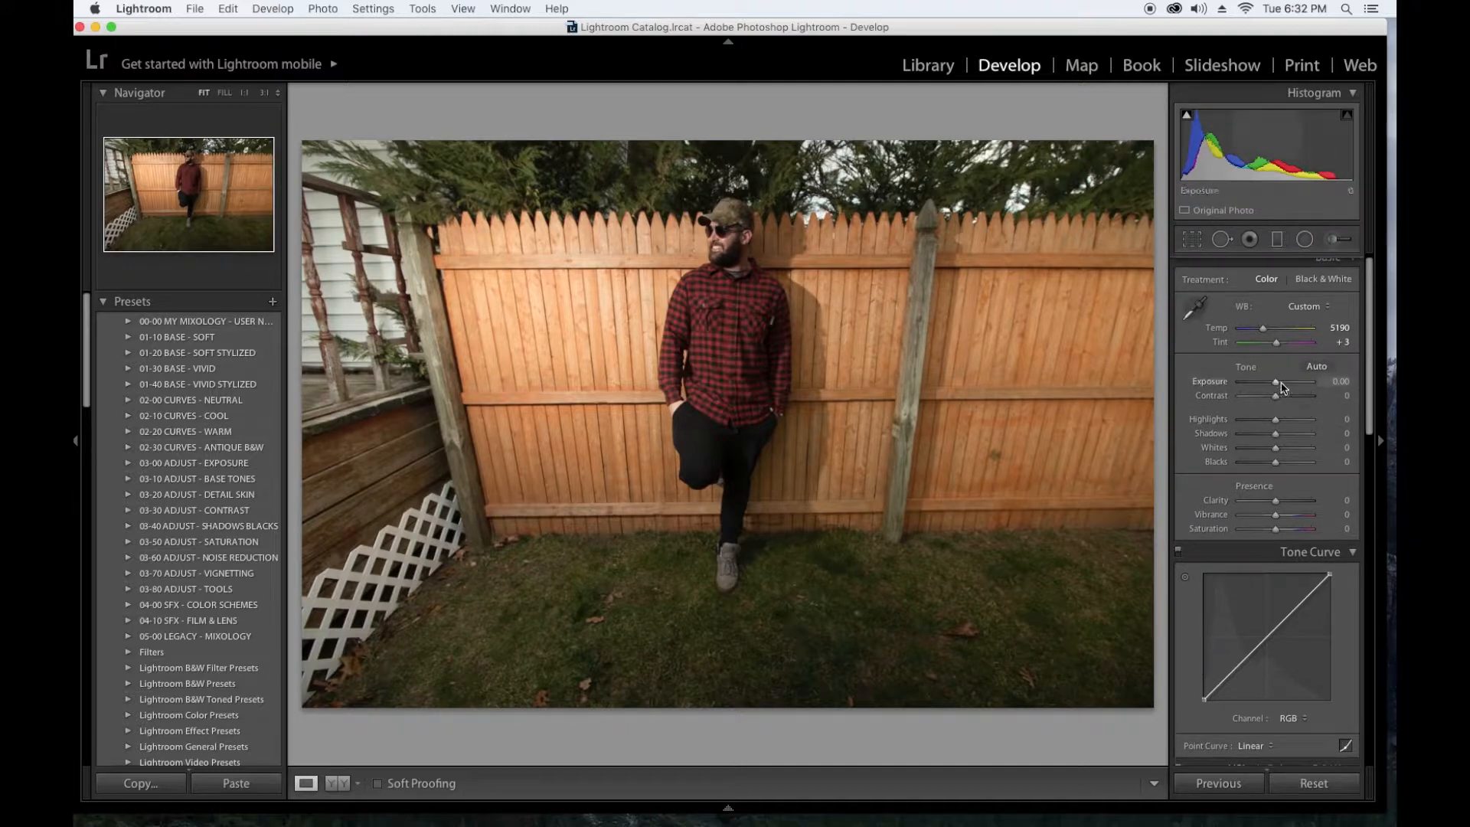
left_click_drag(1280, 387, 1276, 386)
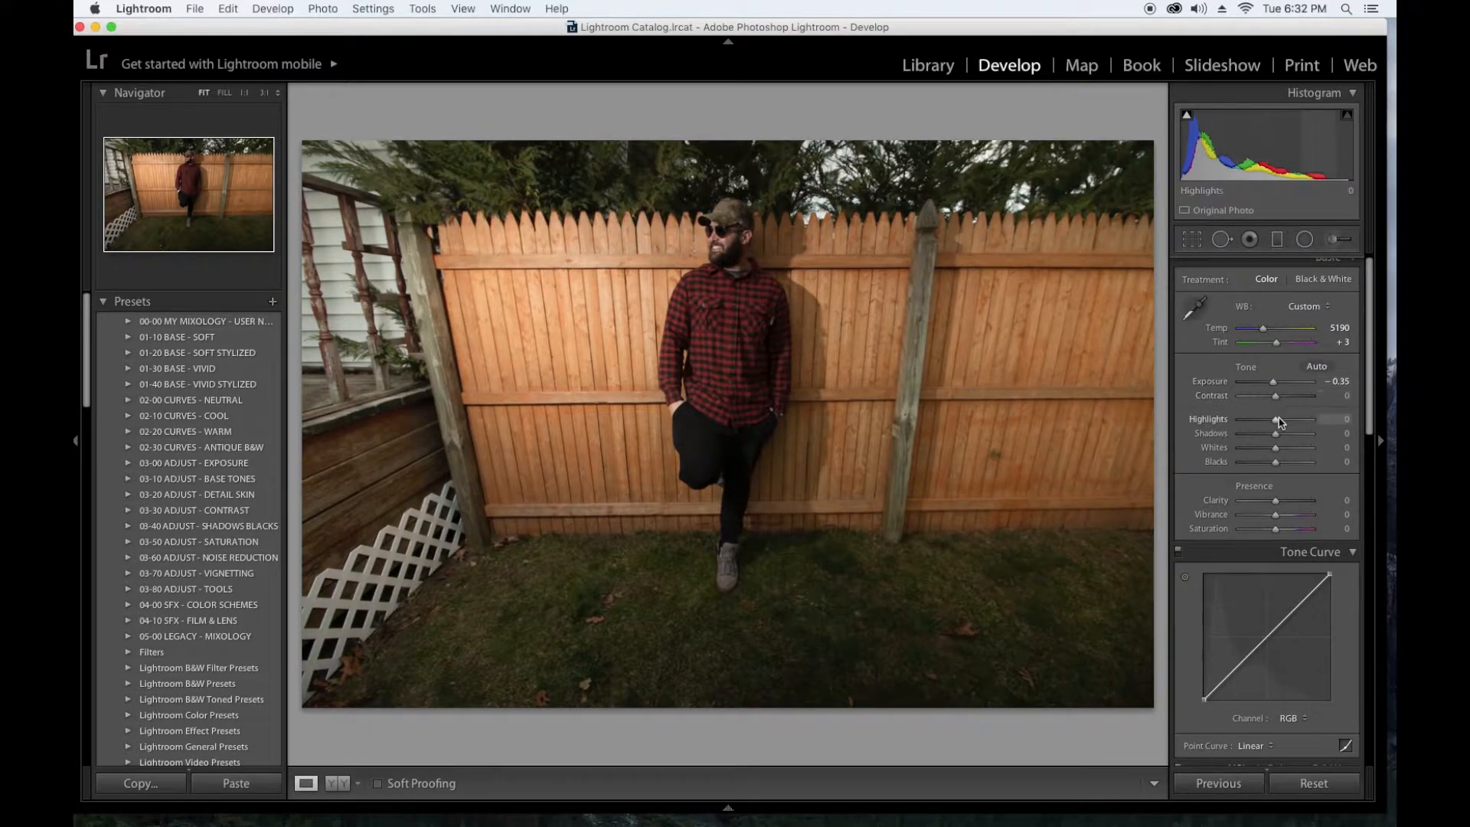
left_click_drag(1279, 423, 1261, 438)
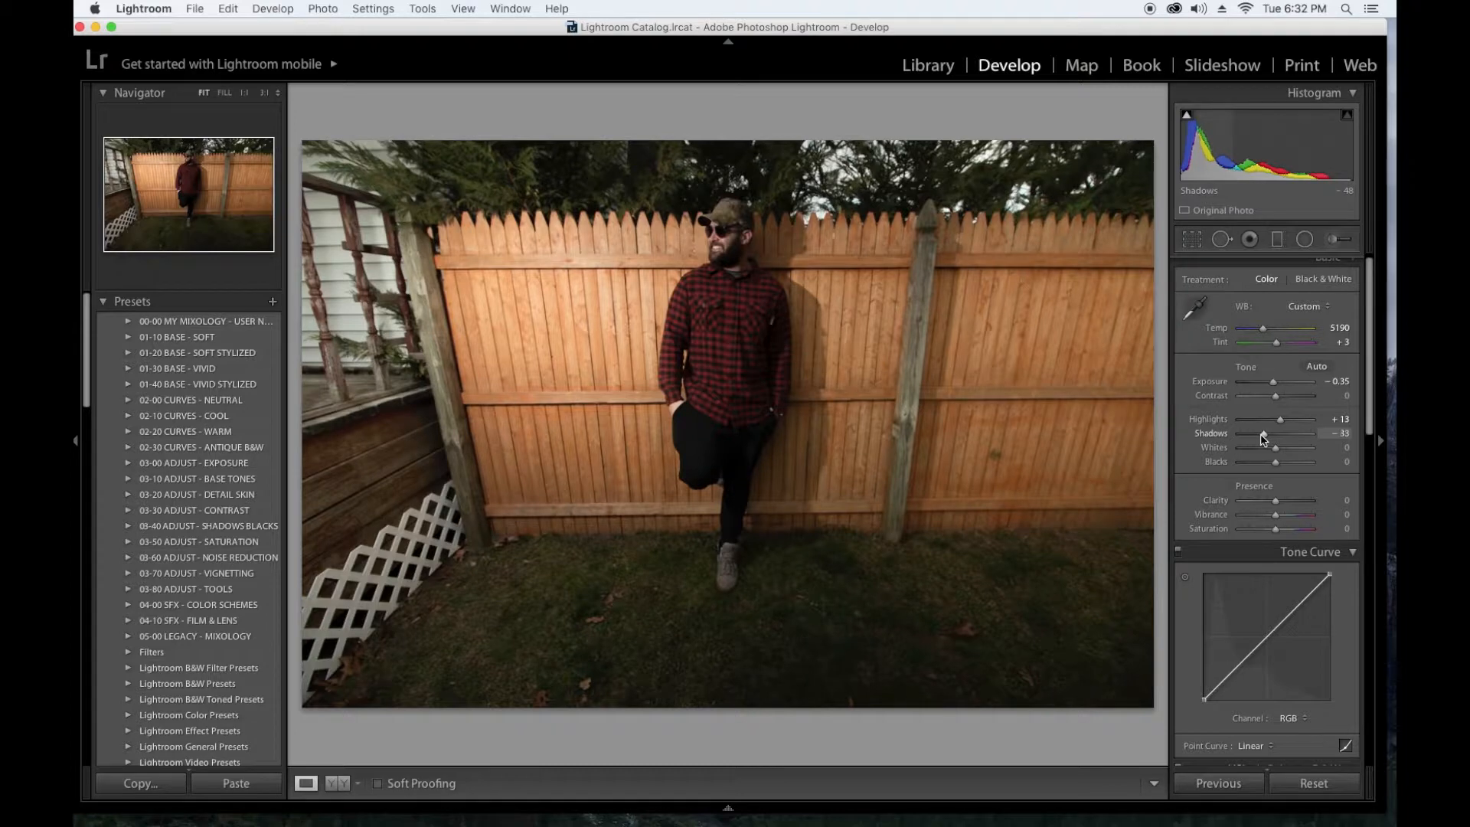
left_click_drag(1275, 448, 1283, 449)
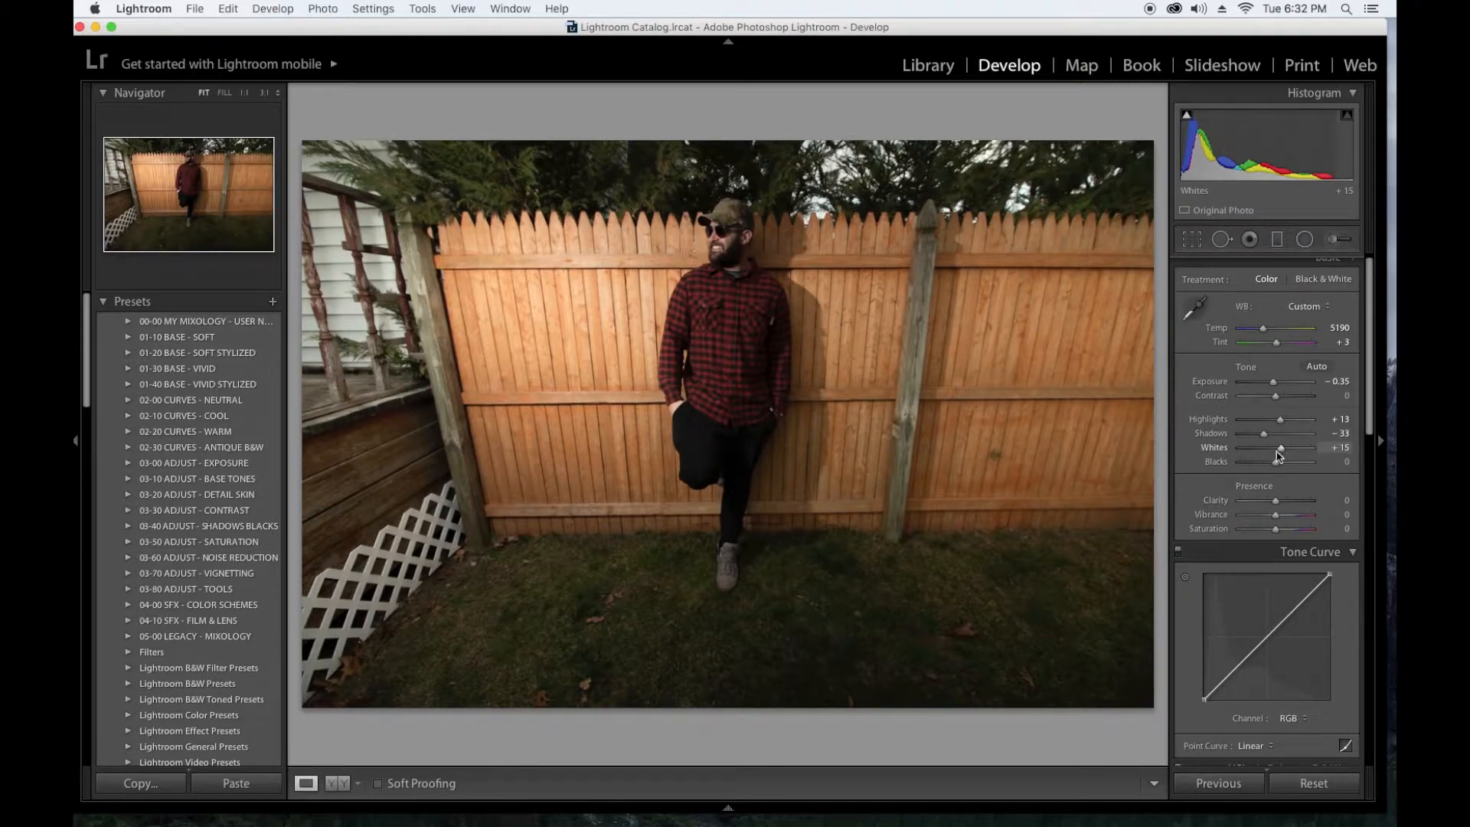
left_click_drag(1275, 462, 1284, 469)
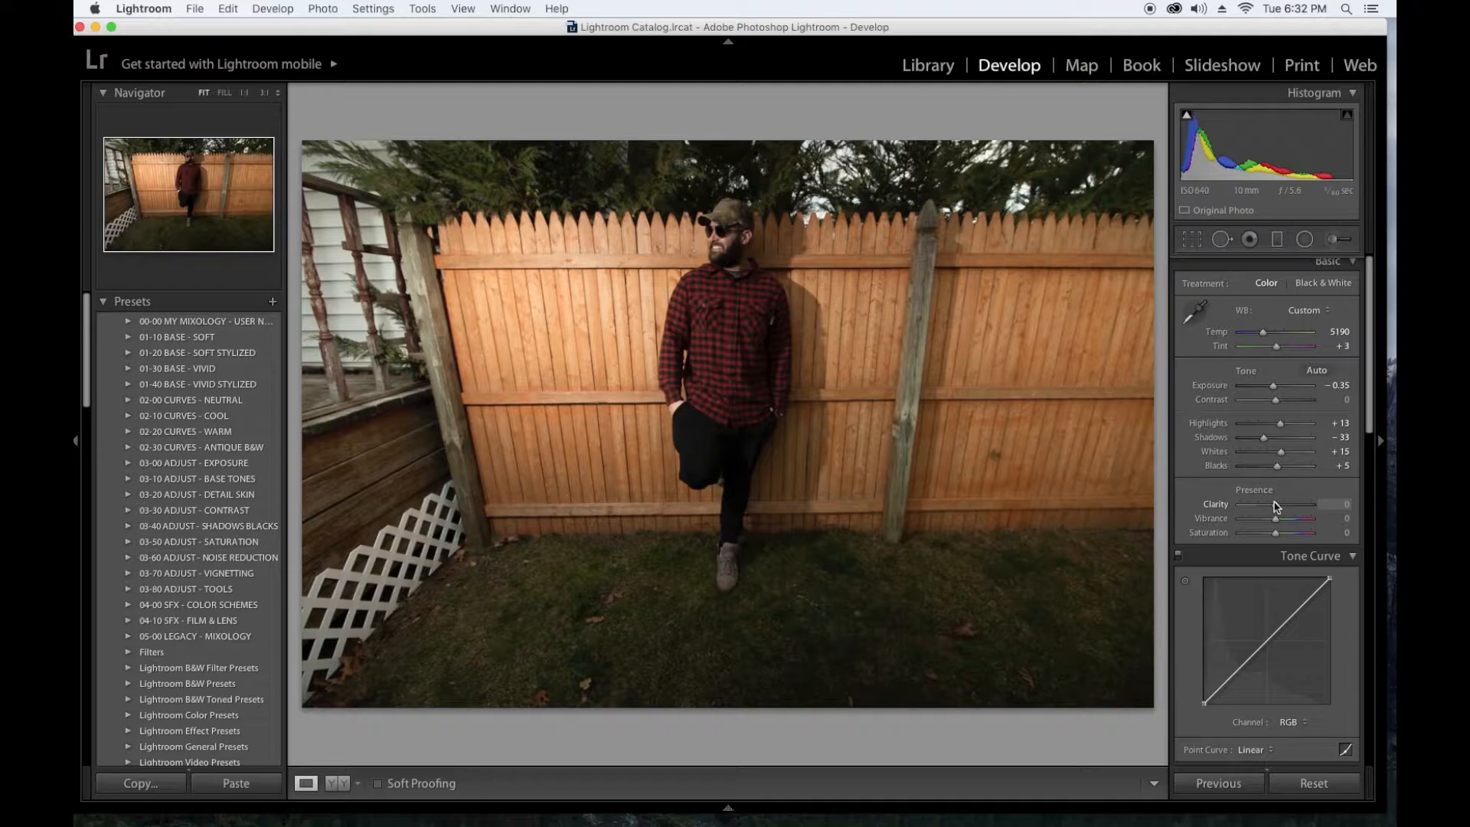
Set the photo's Clarity to −10.
left_click_drag(1277, 503, 1273, 502)
left_click(1347, 509)
key("BackSpace")
key("Return")
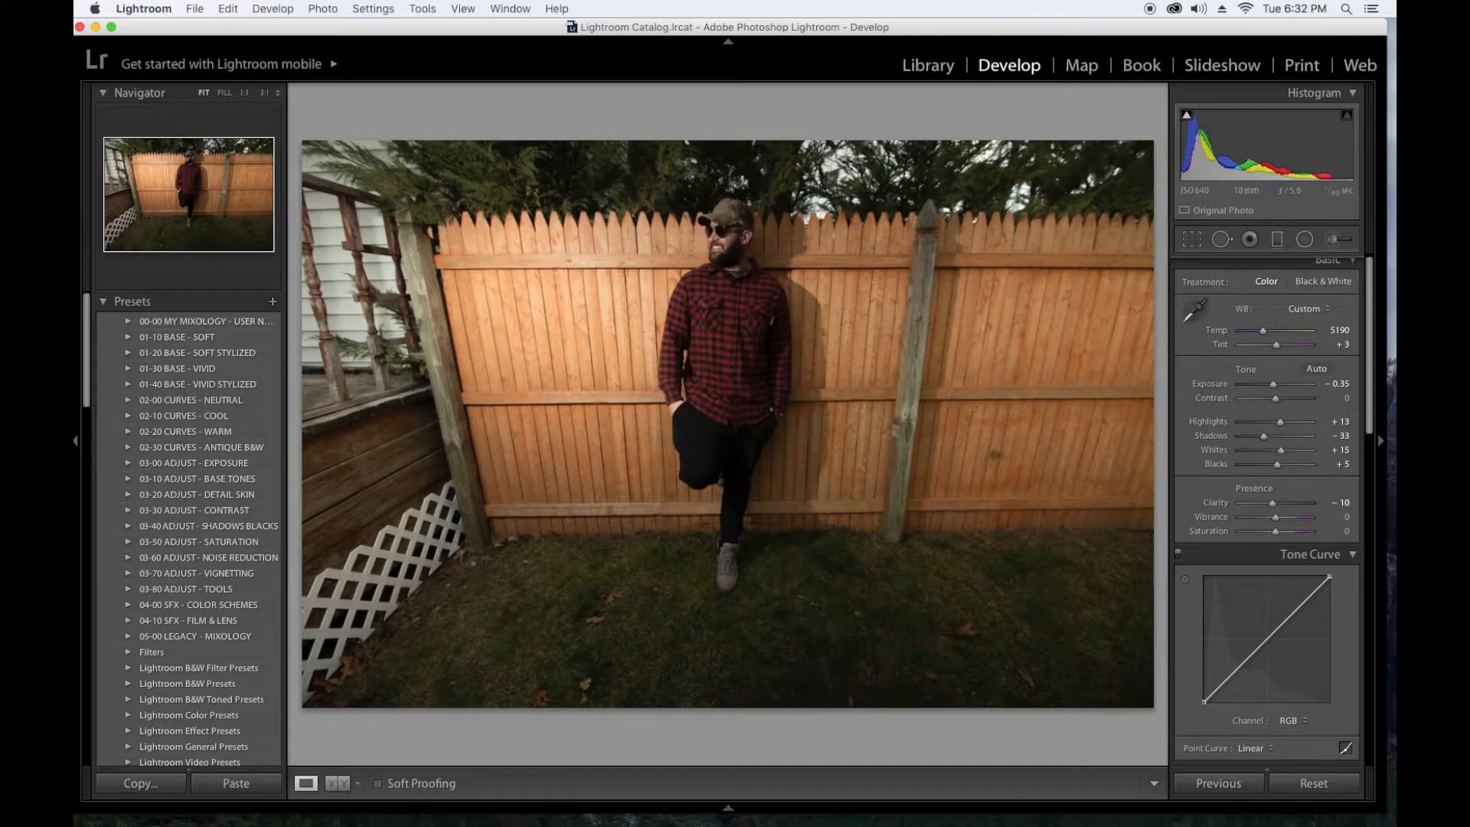
Reduce the photo's Vibrance to −10 and raise its overall Saturation to +17.
left_click_drag(1276, 517, 1273, 517)
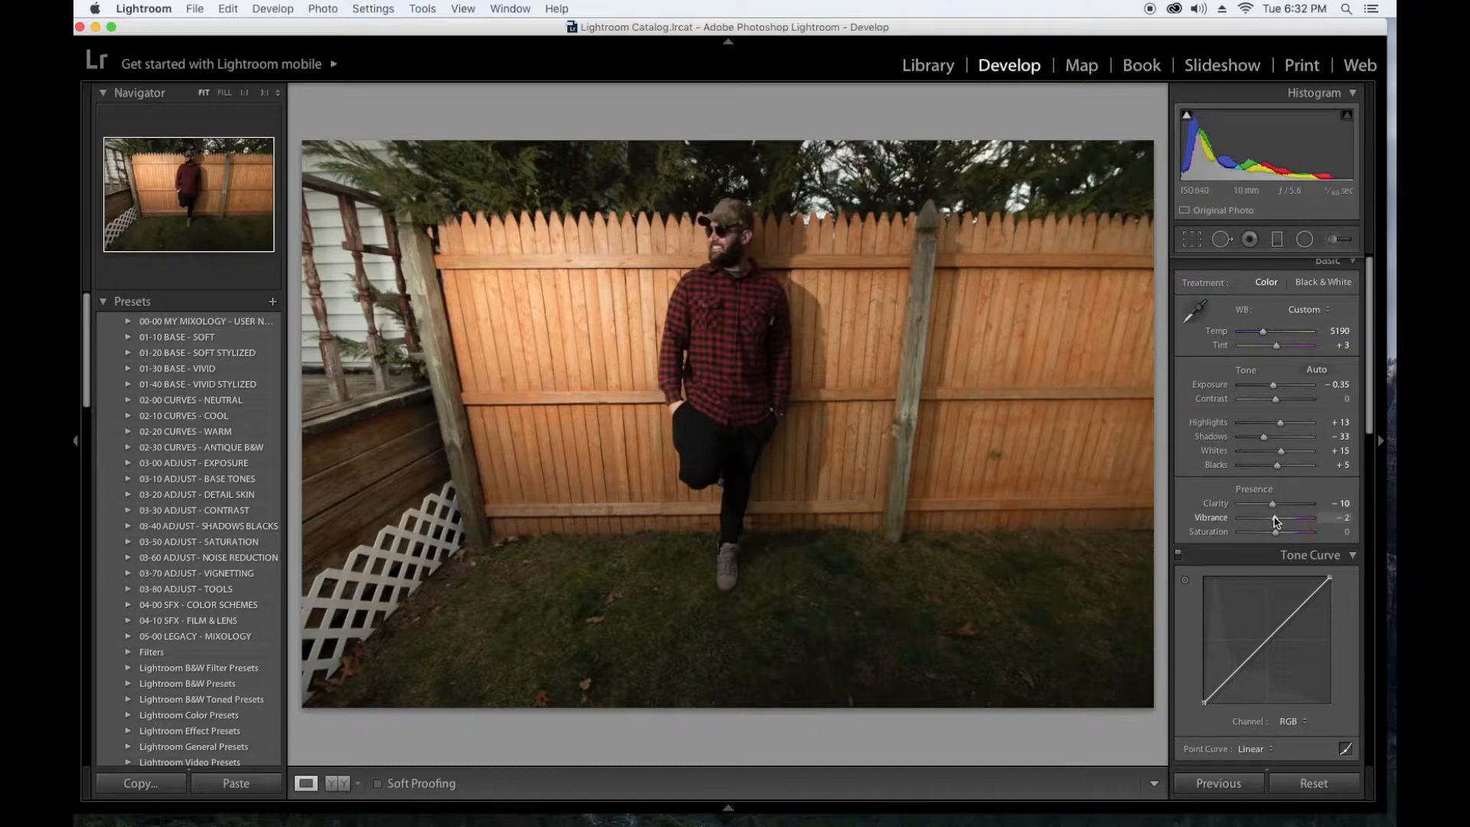
scroll(1272, 523, "up", 1)
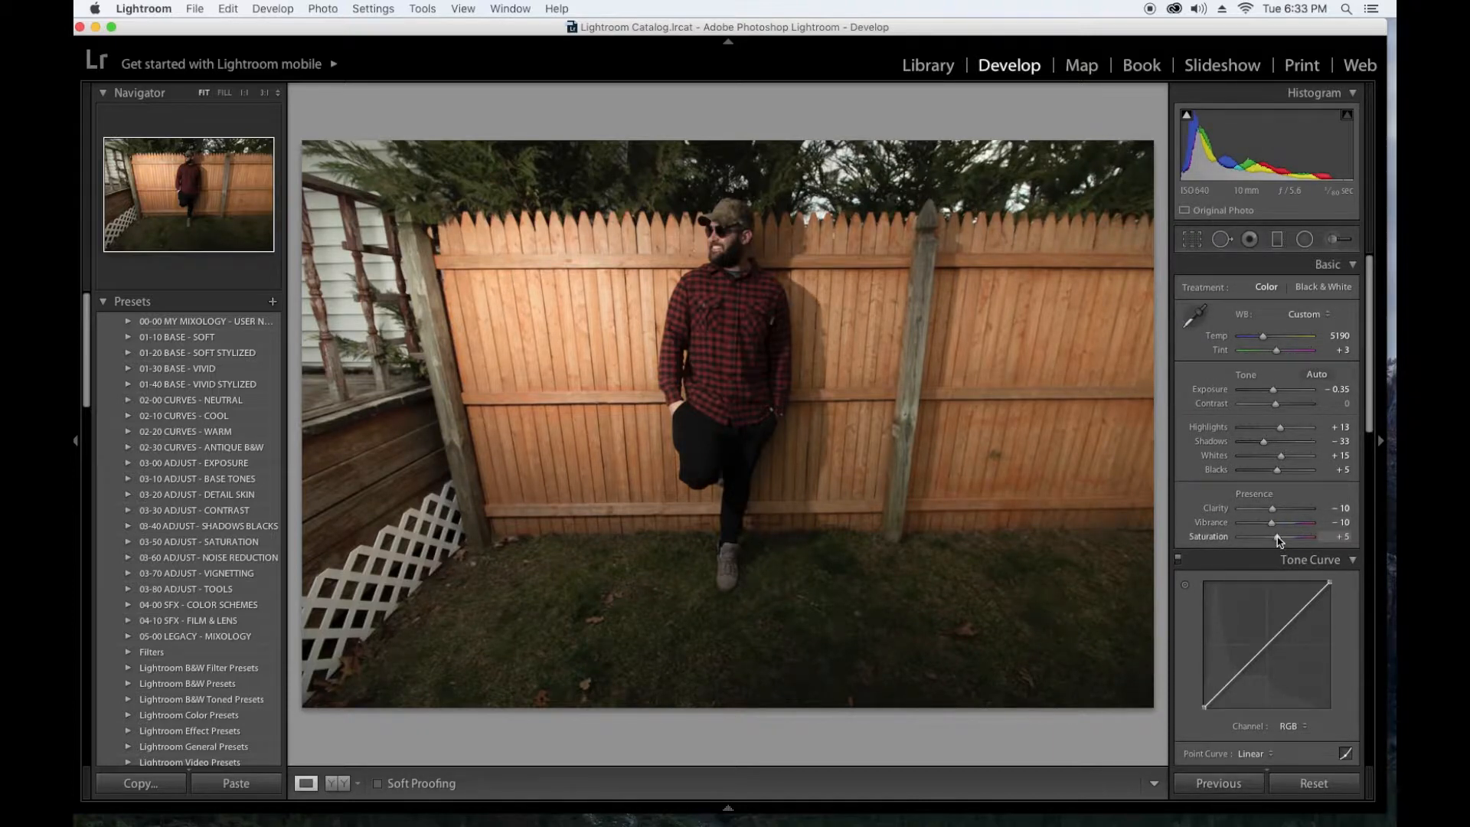
left_click_drag(1279, 537, 1284, 539)
scroll(1267, 646, "down", 1)
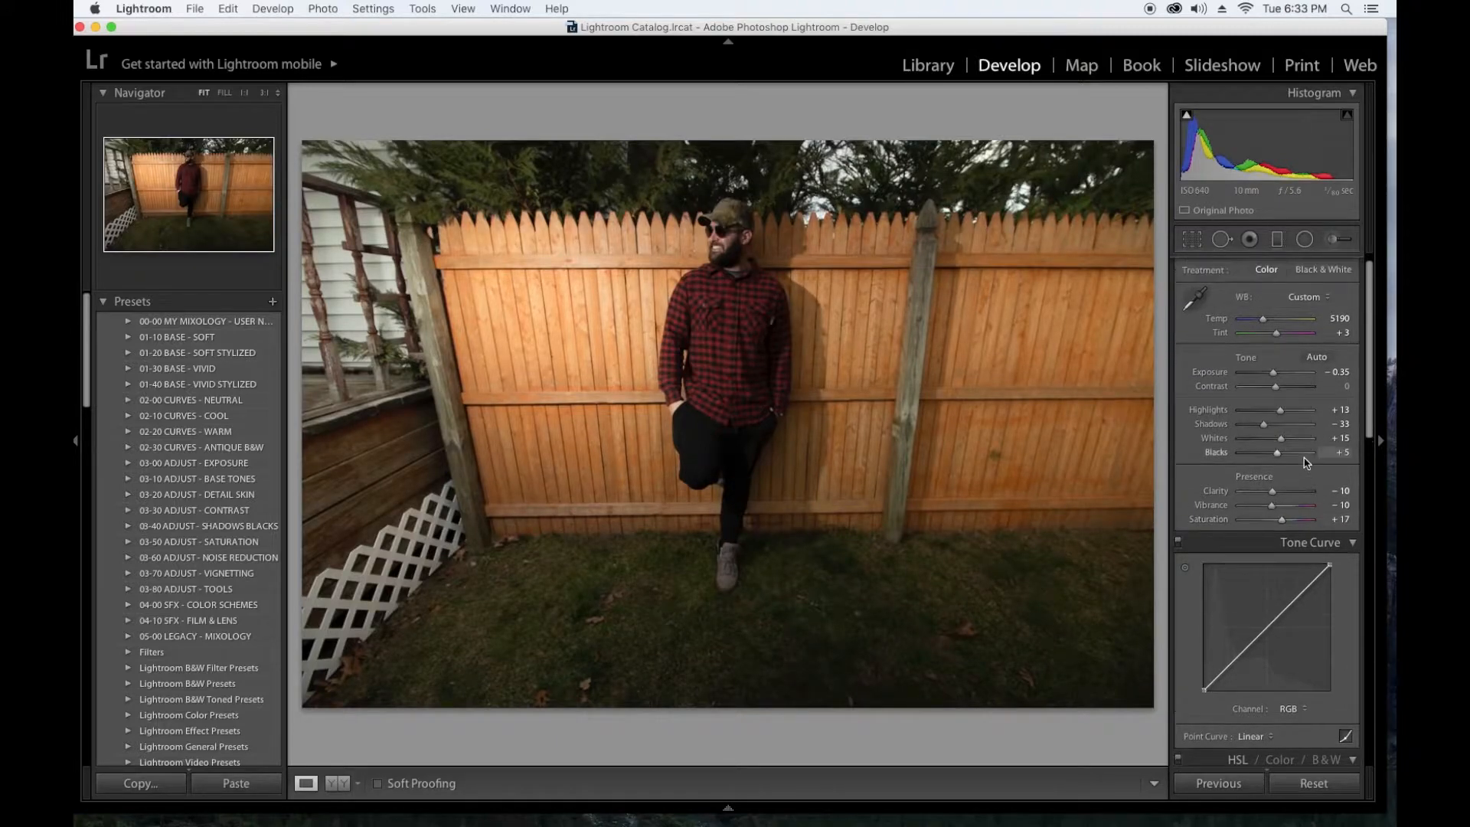
scroll(1306, 462, "up", 1)
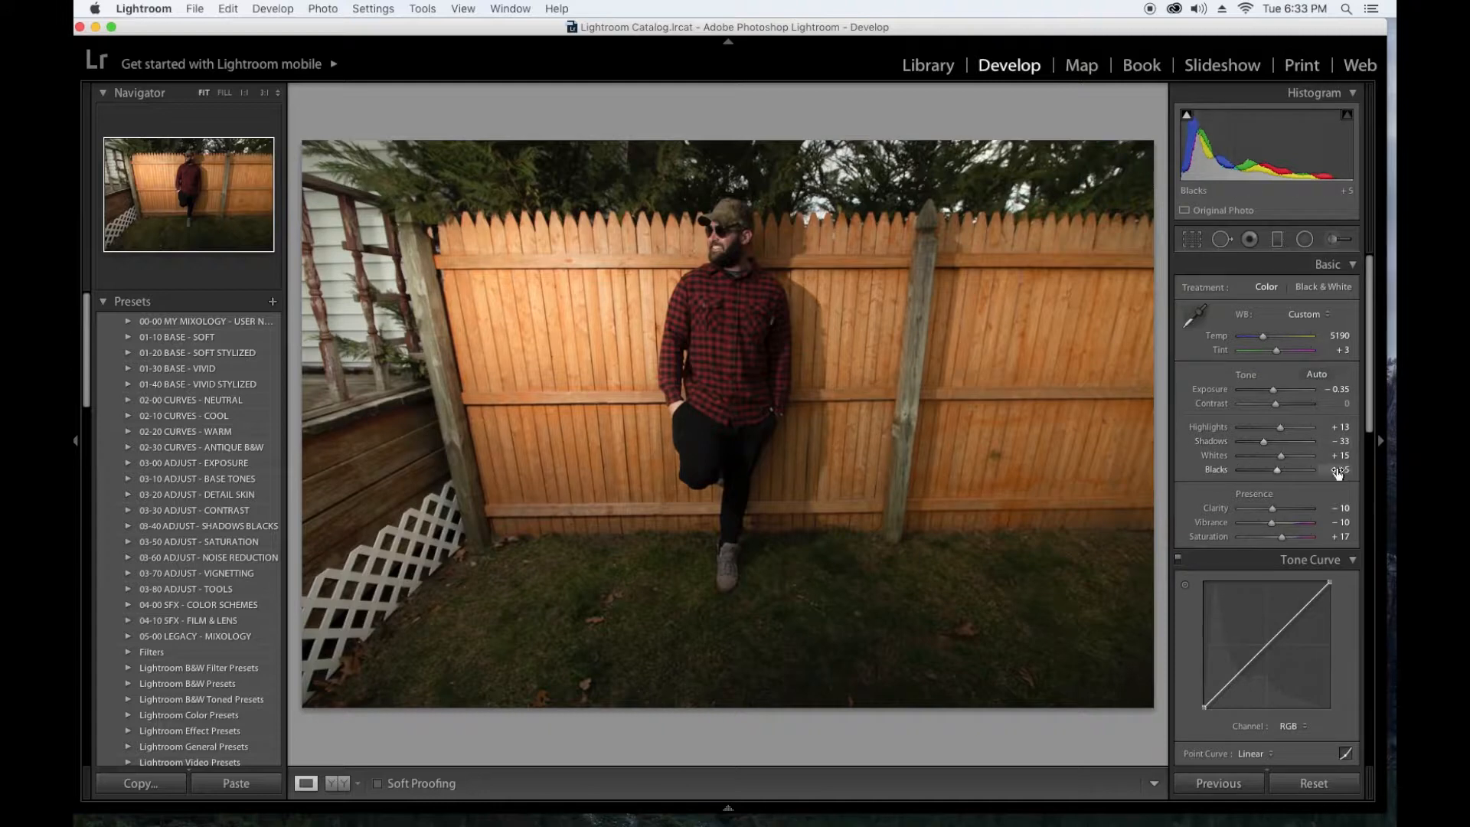
scroll(1314, 465, "down", 5)
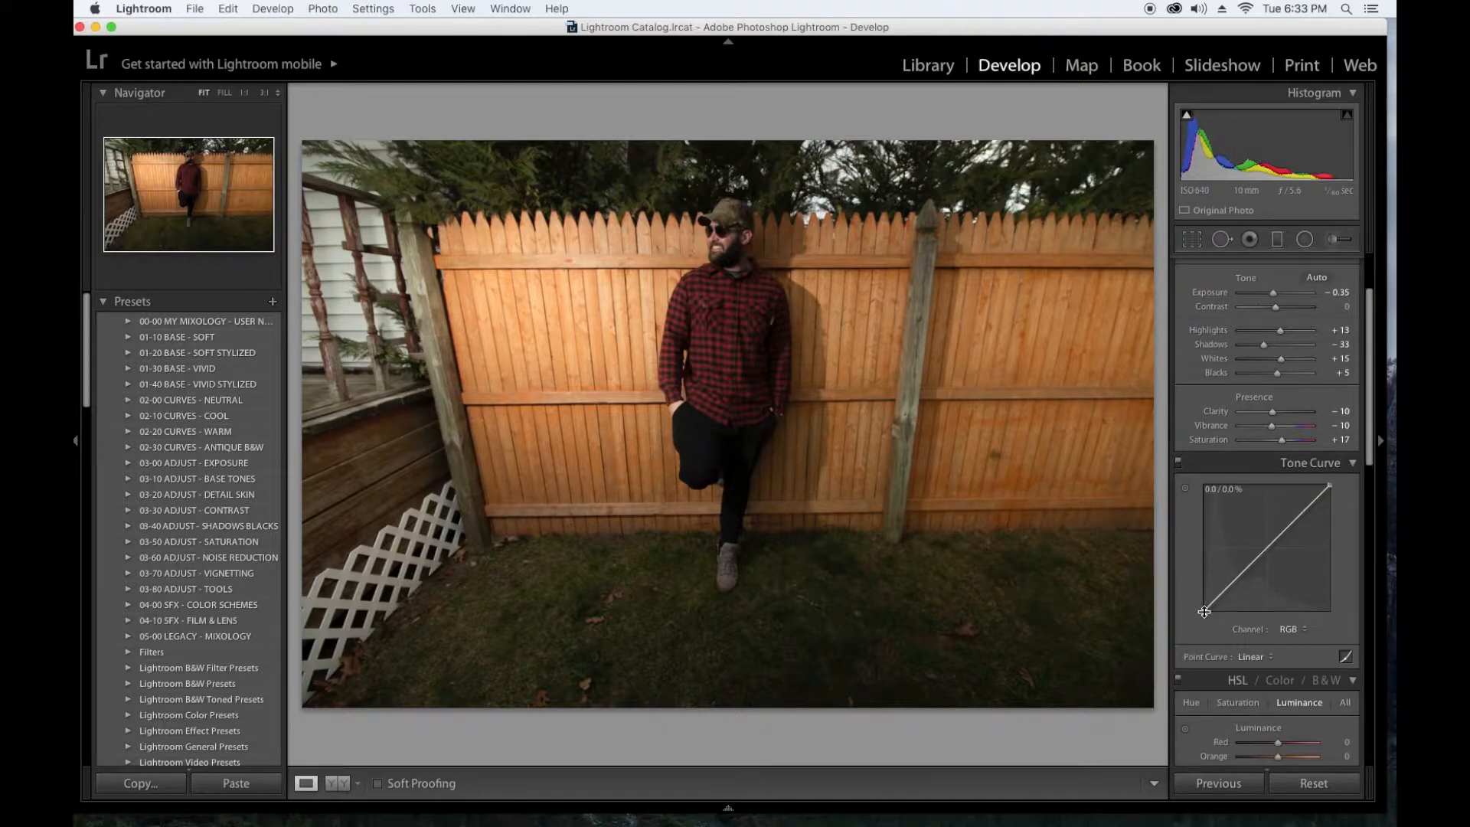
scroll(1204, 611, "up", 1)
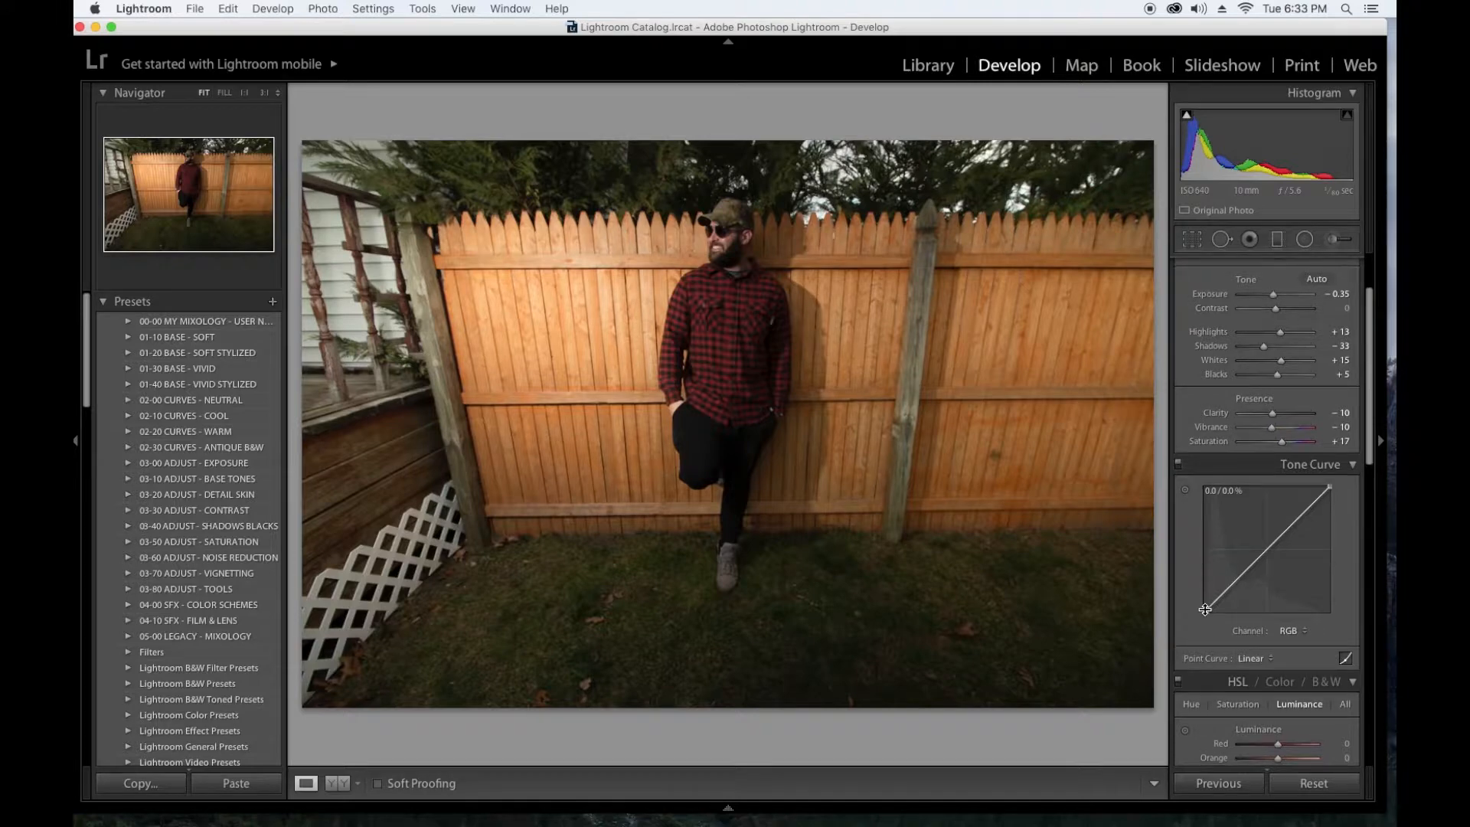
scroll(1205, 611, "up", 1)
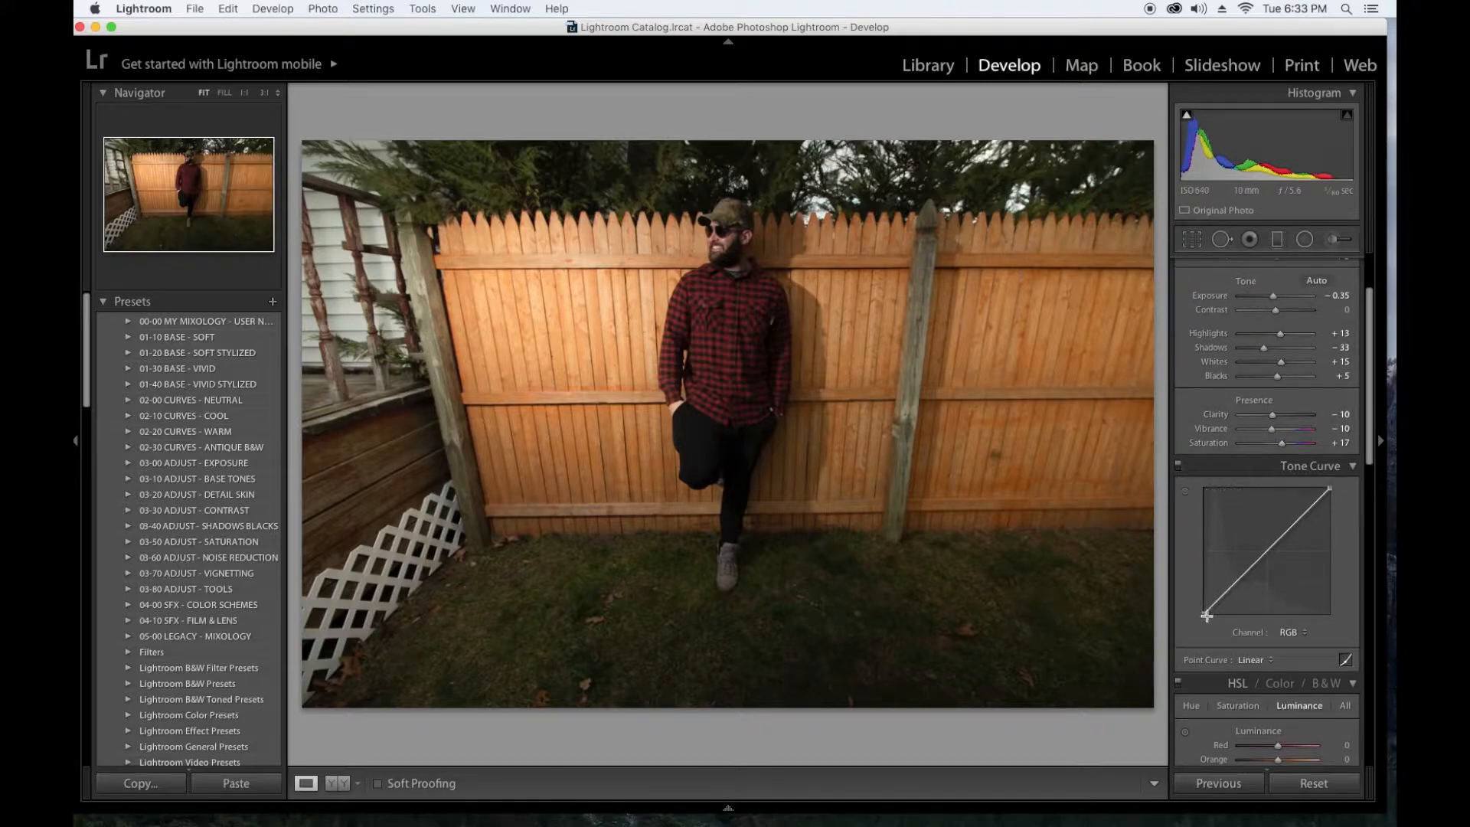
left_click_drag(1207, 614, 1206, 610)
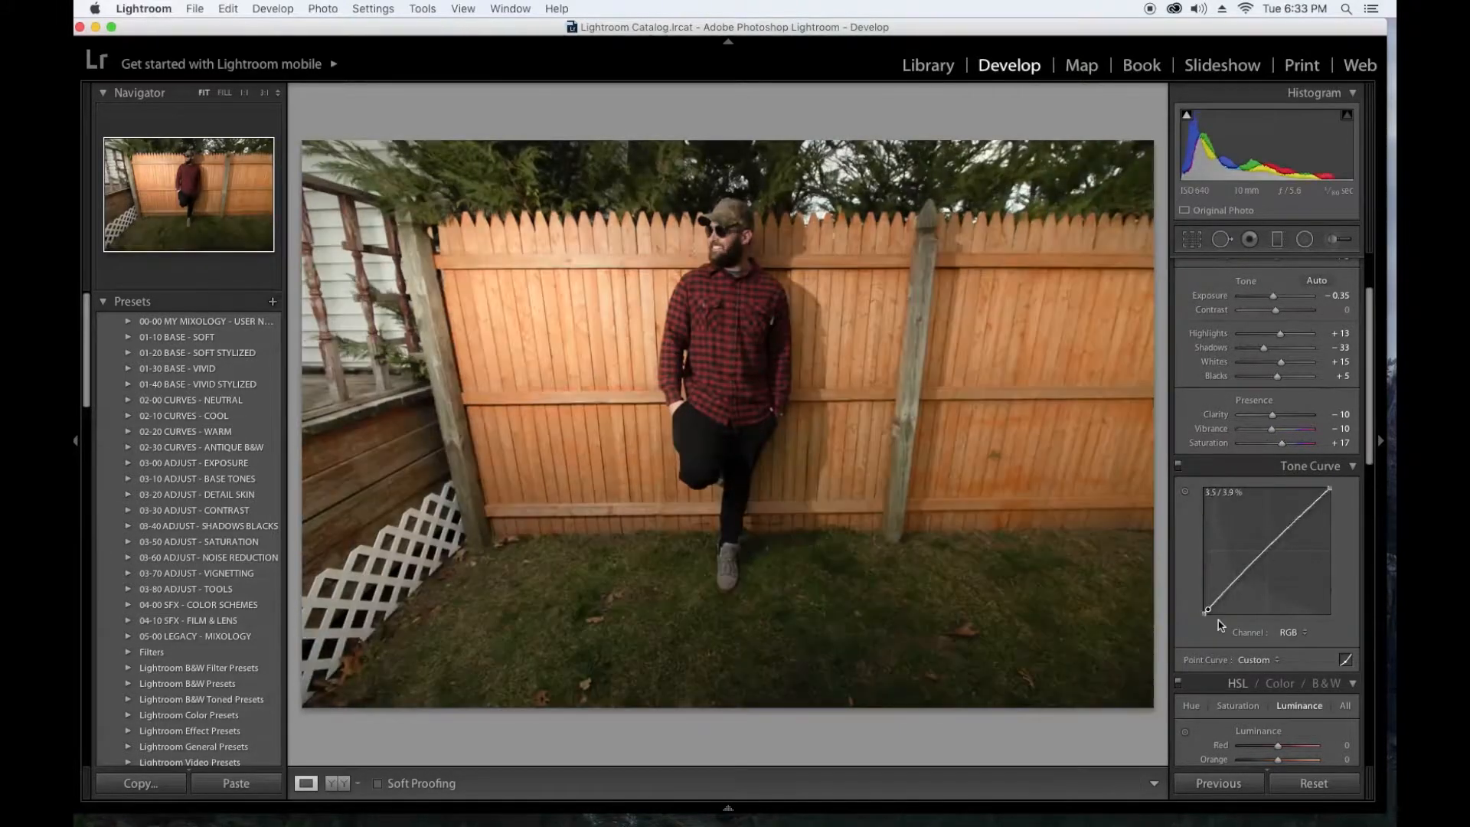
key("super+z")
Undo the last saturation change, then raise the tone curve's black point to about 2.7% and lower its white point to about 92.2%.
key("super+z")
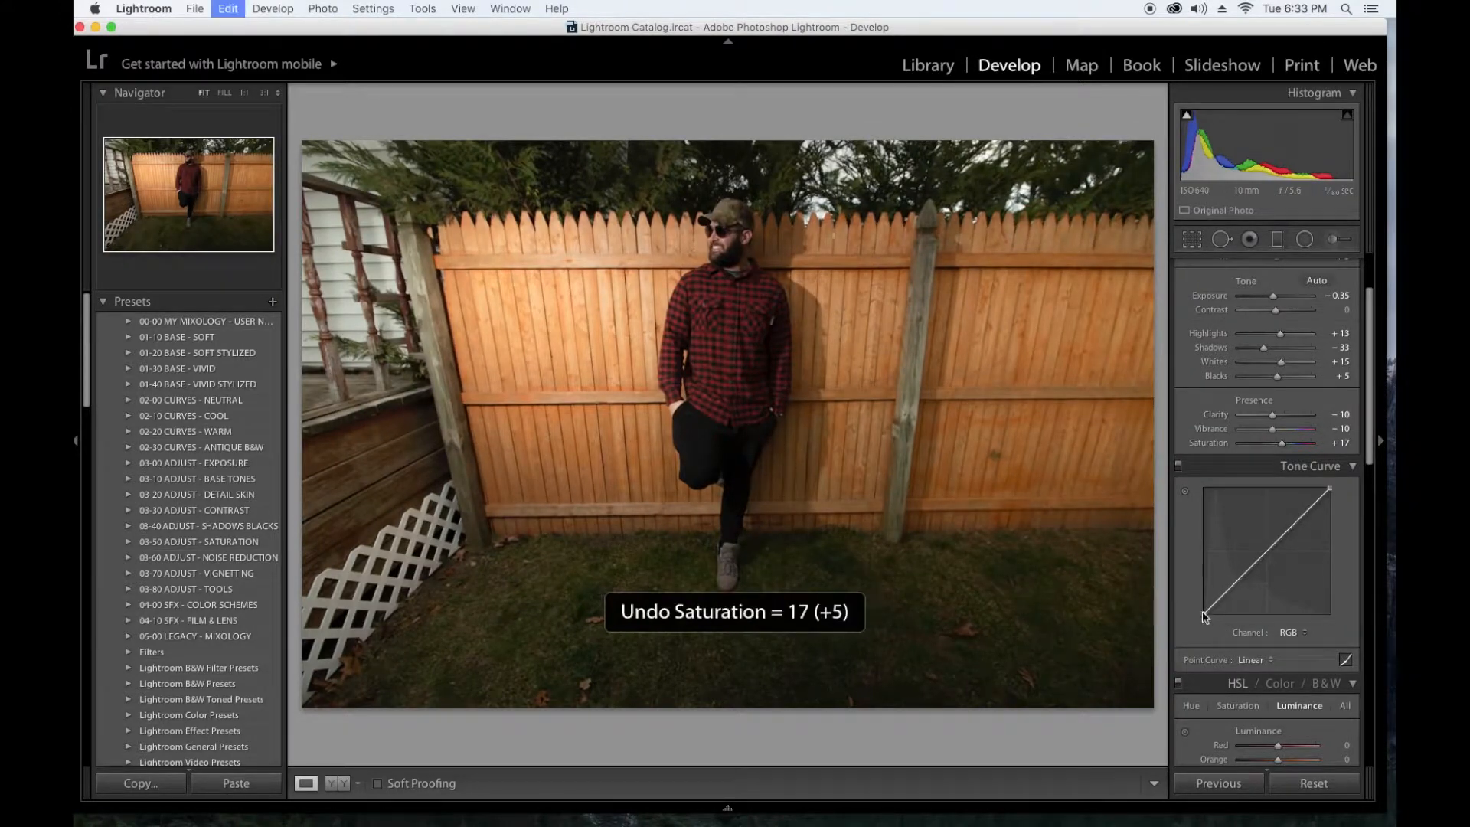
left_click_drag(1203, 612, 1204, 611)
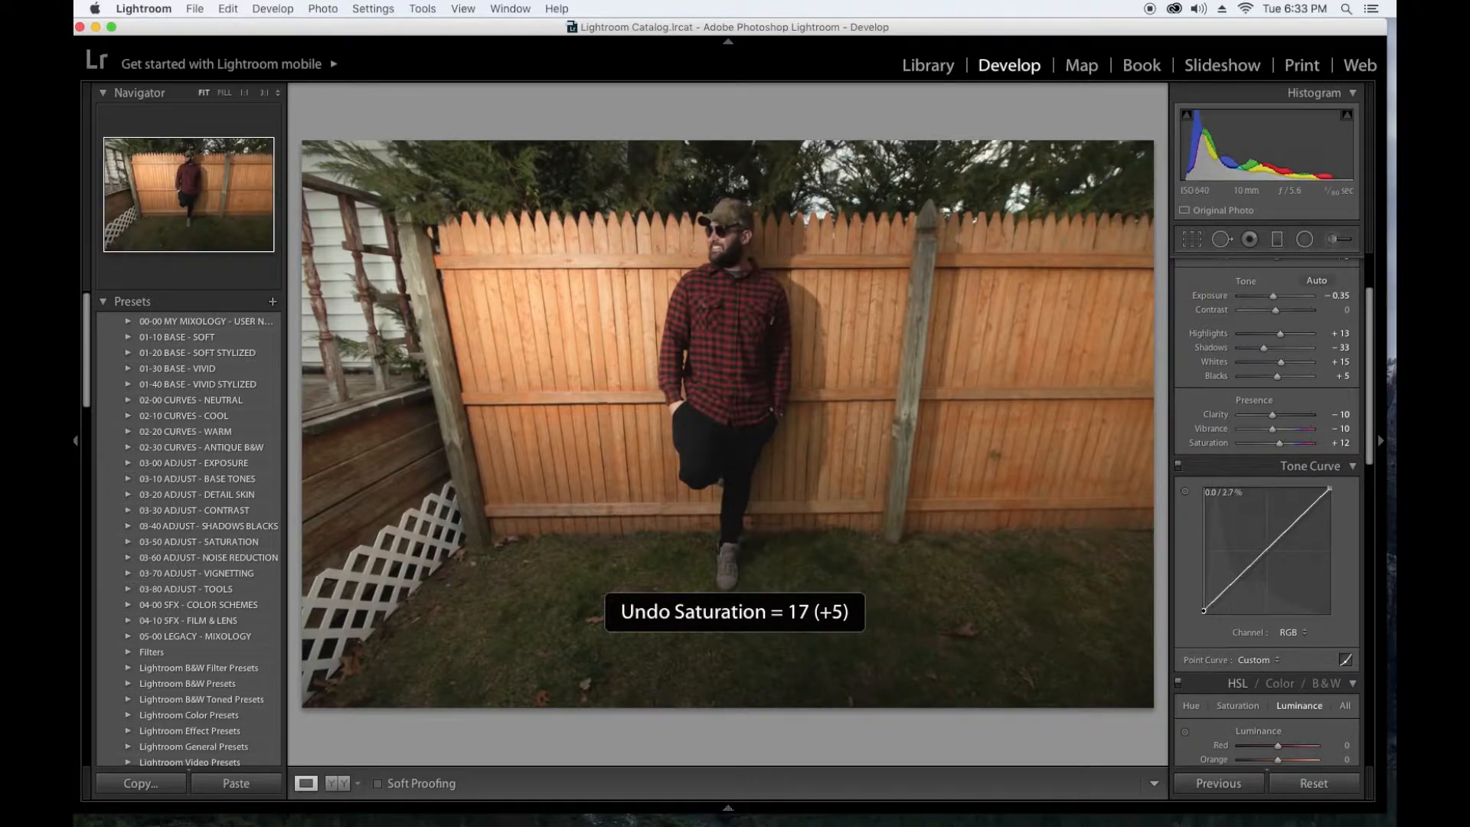
left_click_drag(1328, 489, 1329, 498)
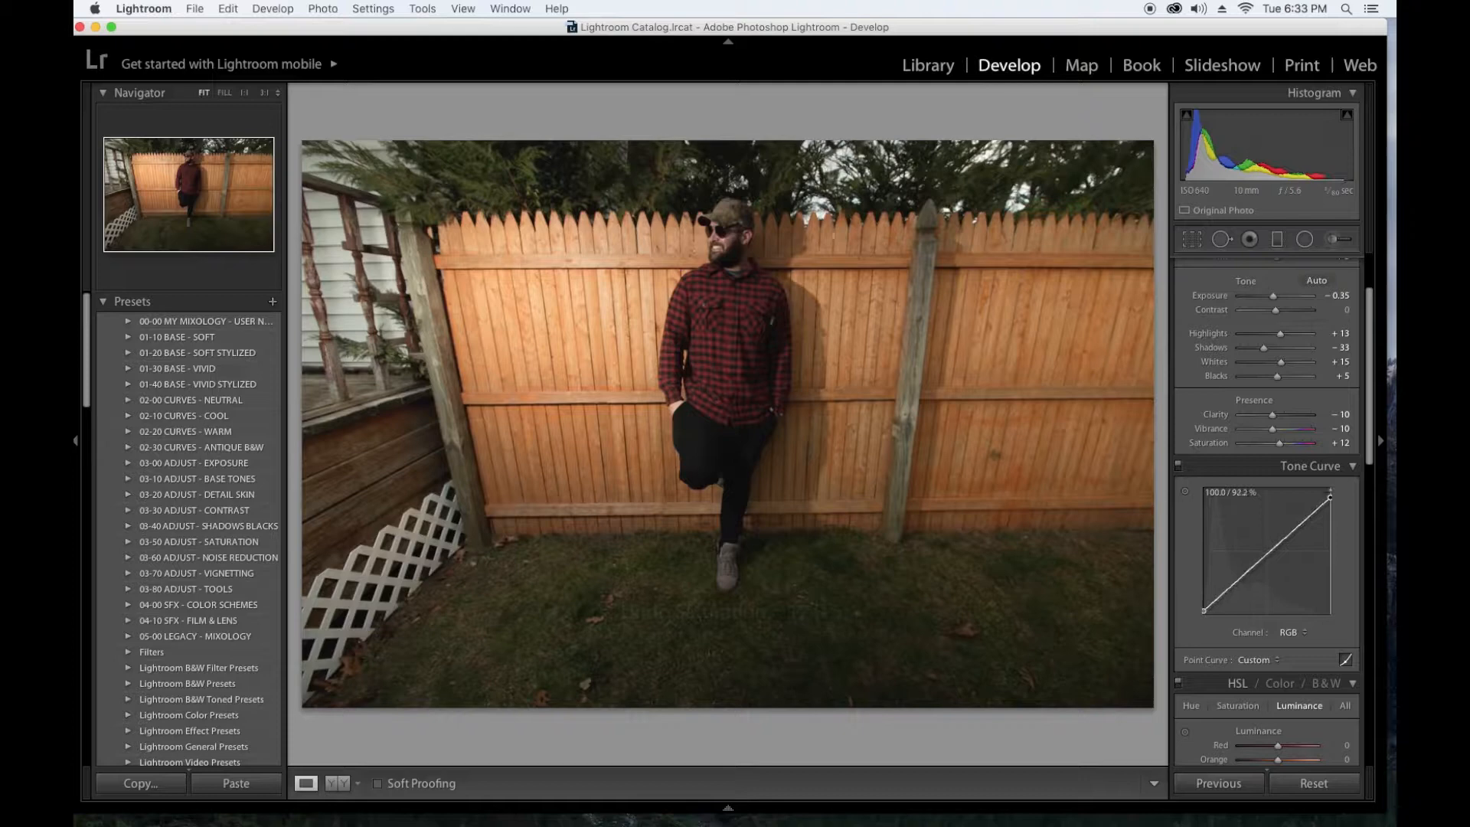
Add shadow, midtone and highlight points to the RGB tone curve and shape them into a gentle S-curve.
left_click(1234, 584)
left_click(1266, 553)
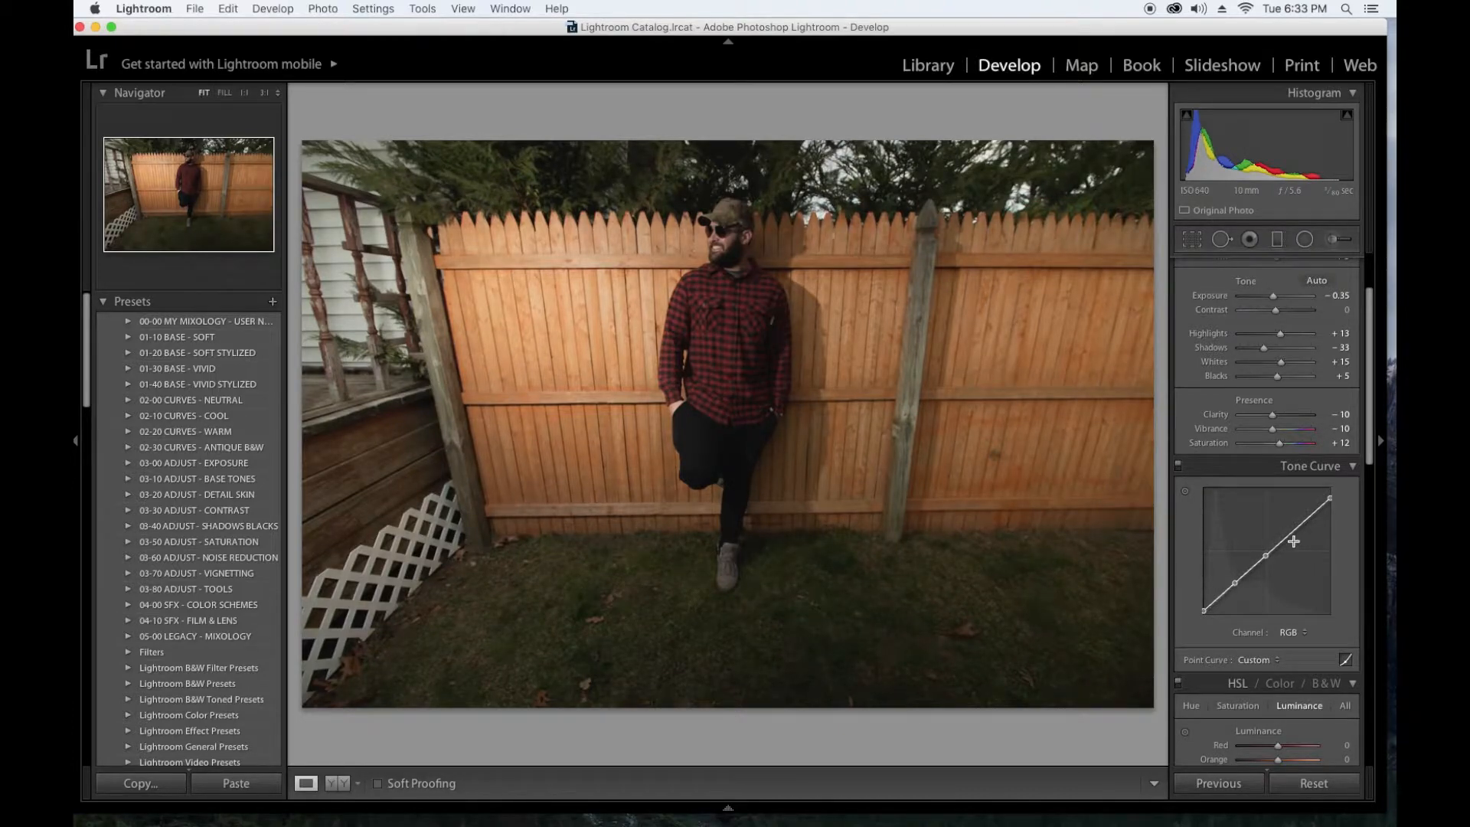
left_click(1301, 527)
left_click_drag(1234, 586, 1298, 513)
Try shifting the Orange hue to −10 in the HSL adjustments.
scroll(1253, 657, "down", 2)
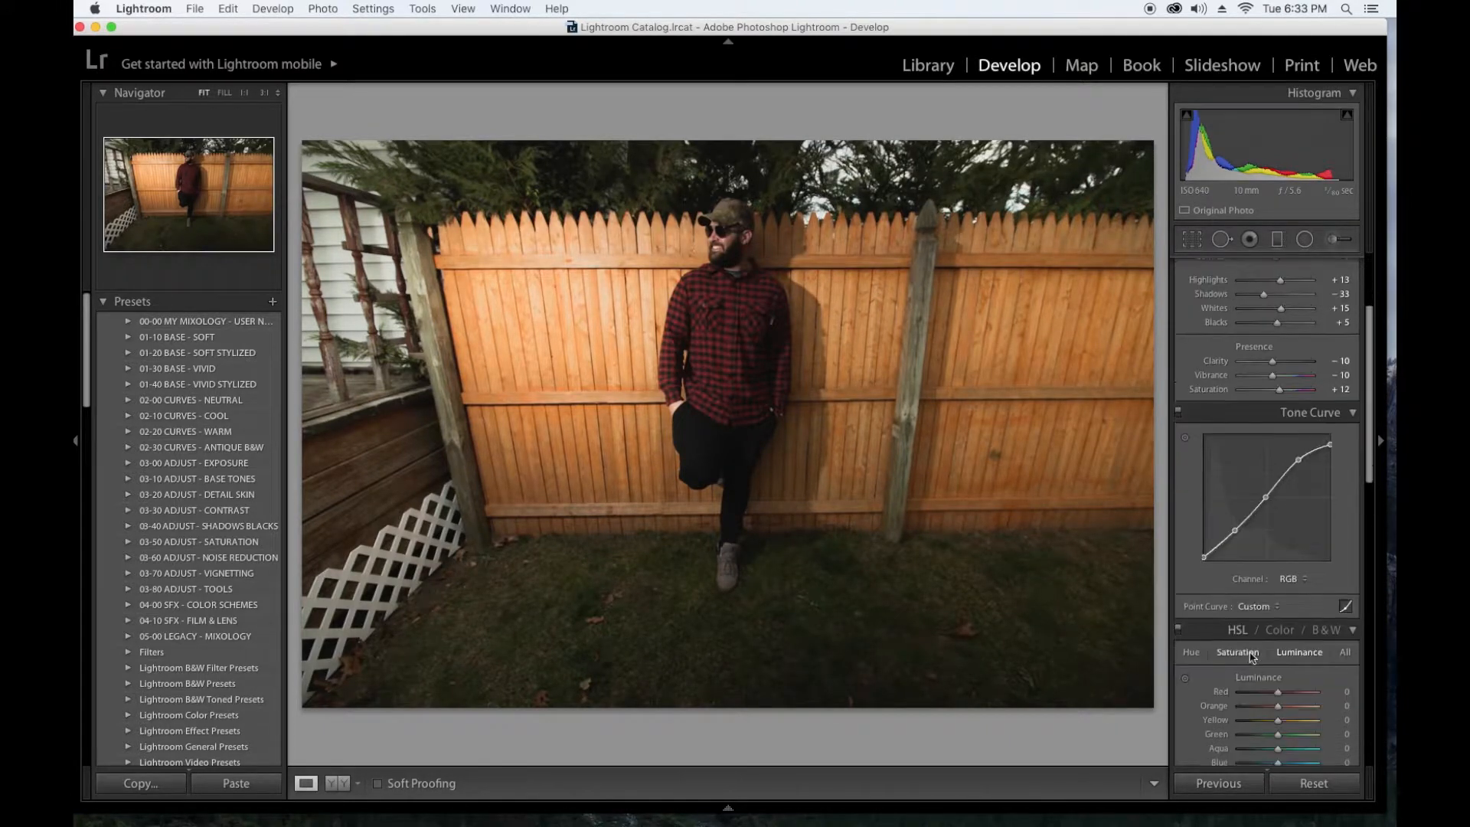
scroll(1259, 635, "down", 1)
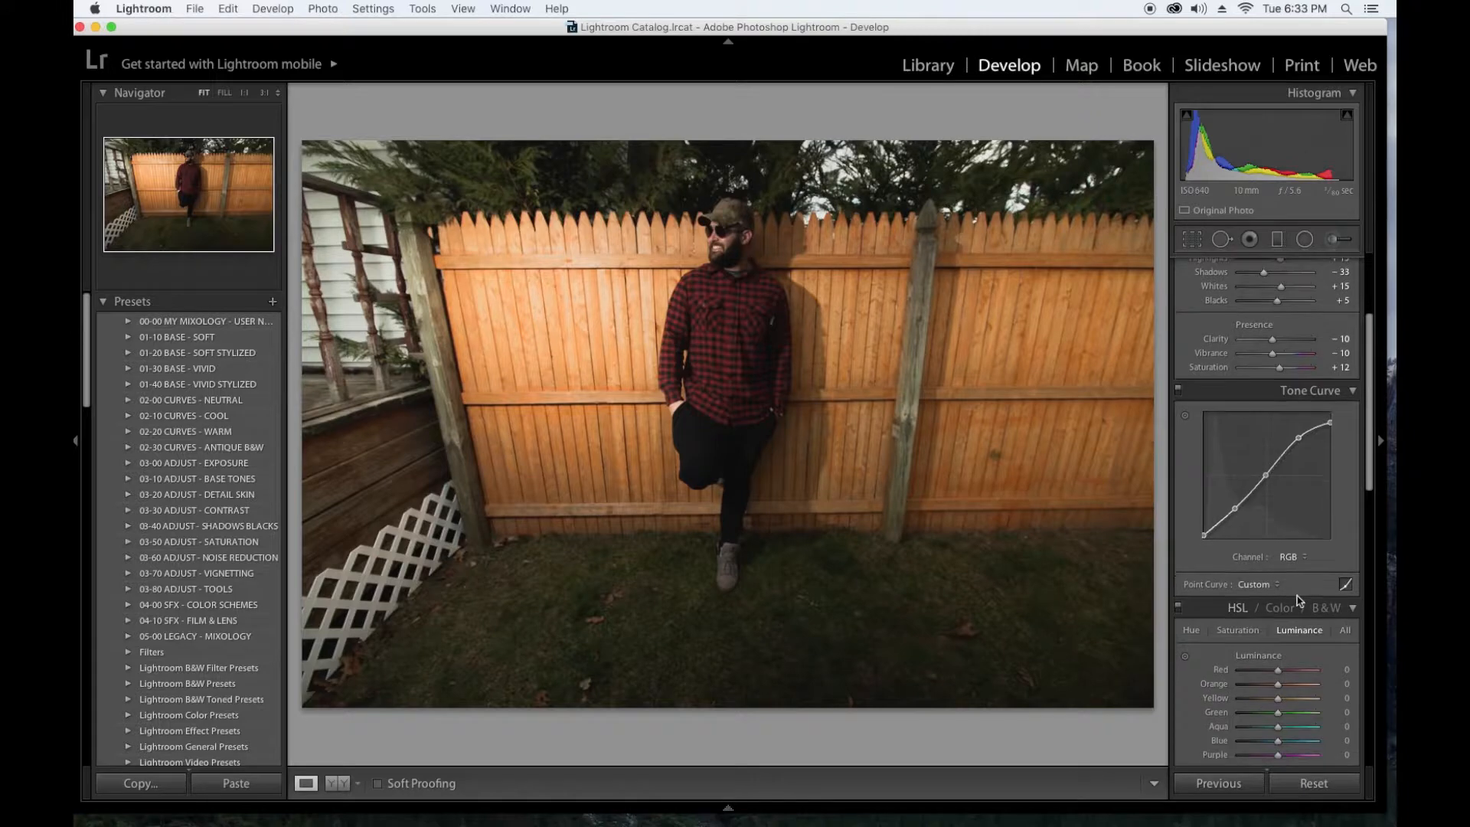
left_click(1194, 633)
left_click_drag(1277, 687, 1273, 694)
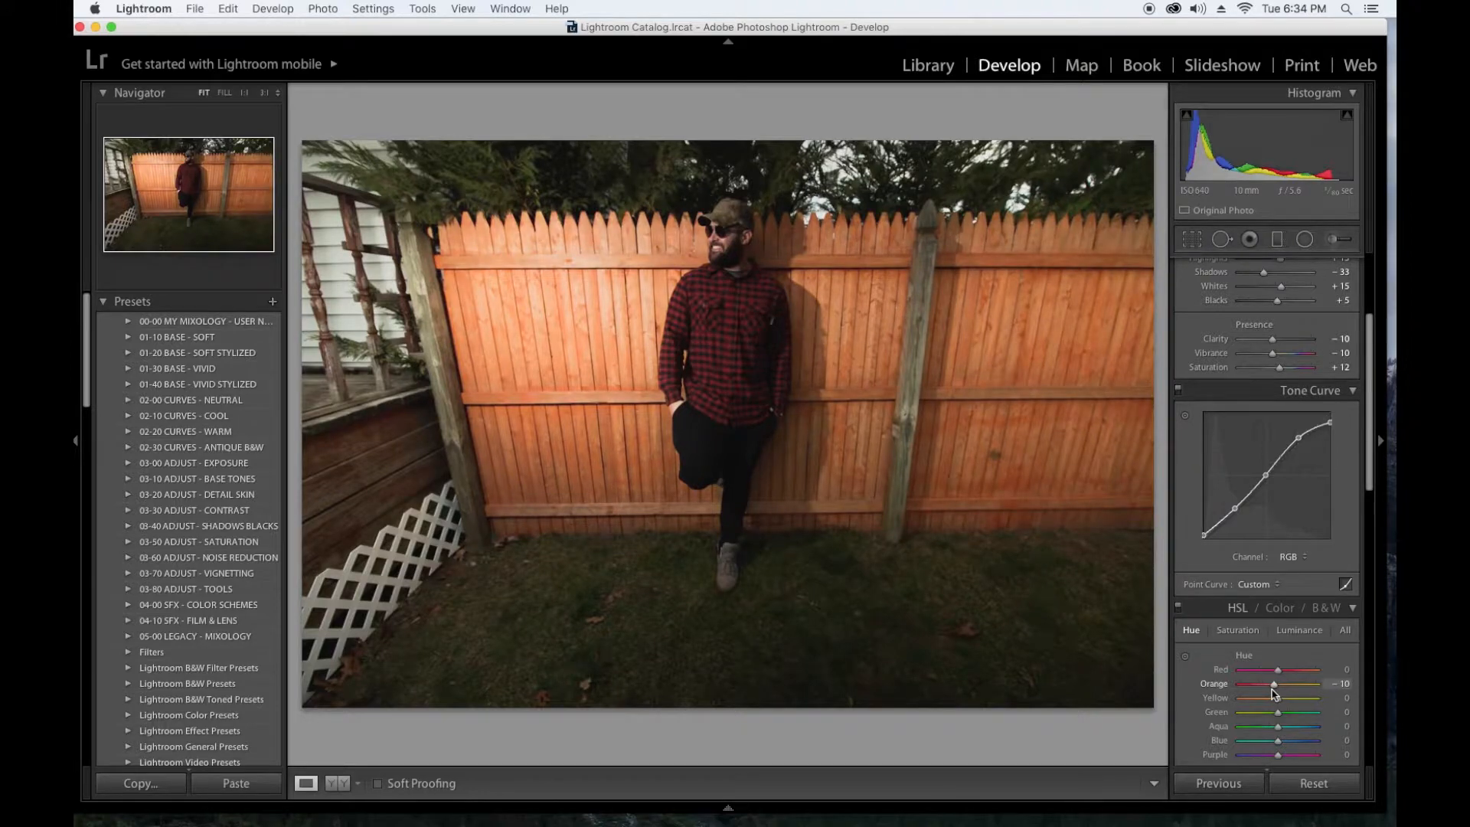
Lower the HSL saturation of Green to −70 and Aqua to −23.
left_click(1237, 629)
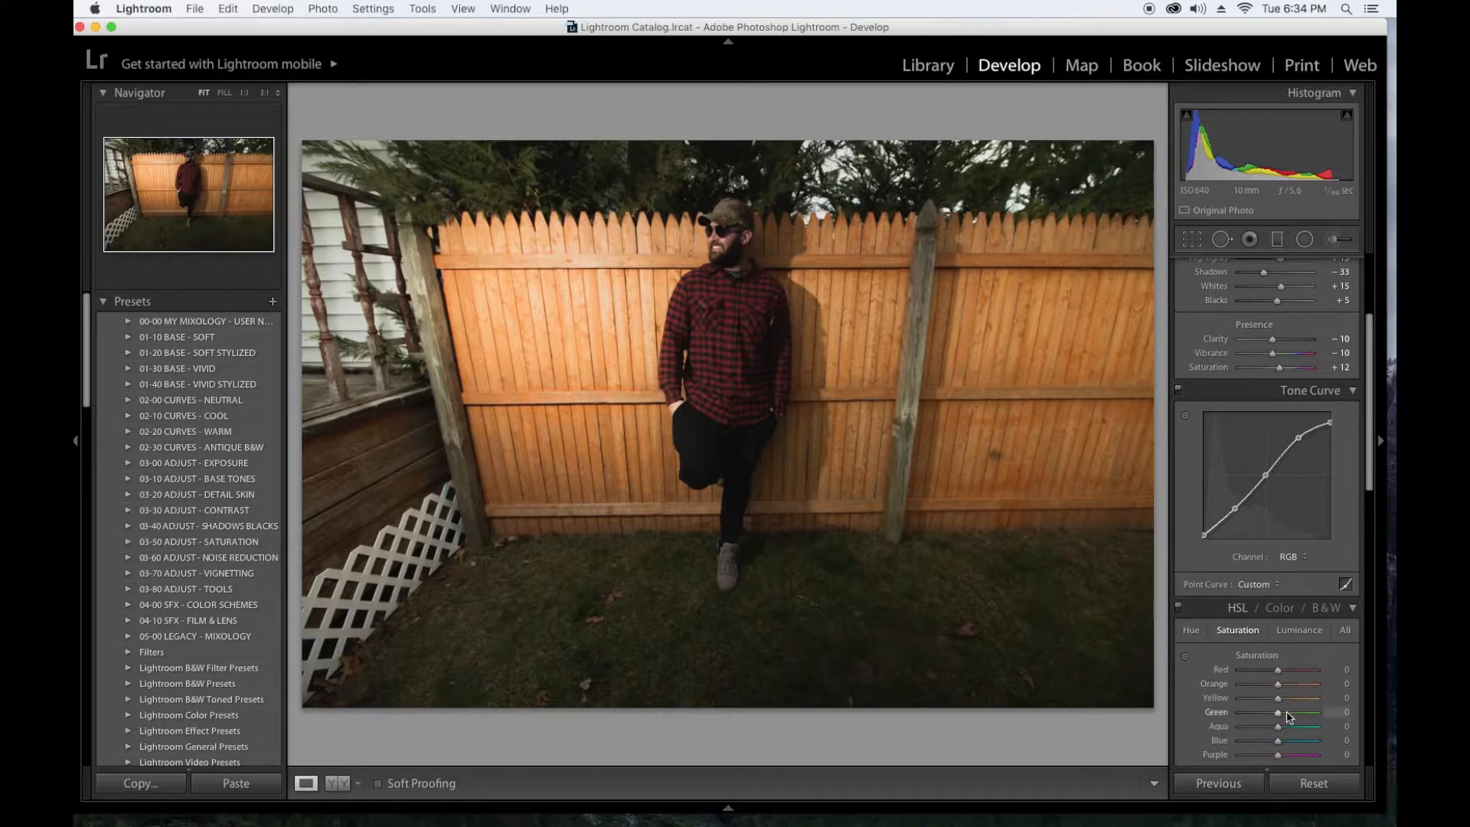
scroll(1281, 693, "down", 1)
left_click_drag(1279, 695, 1268, 693)
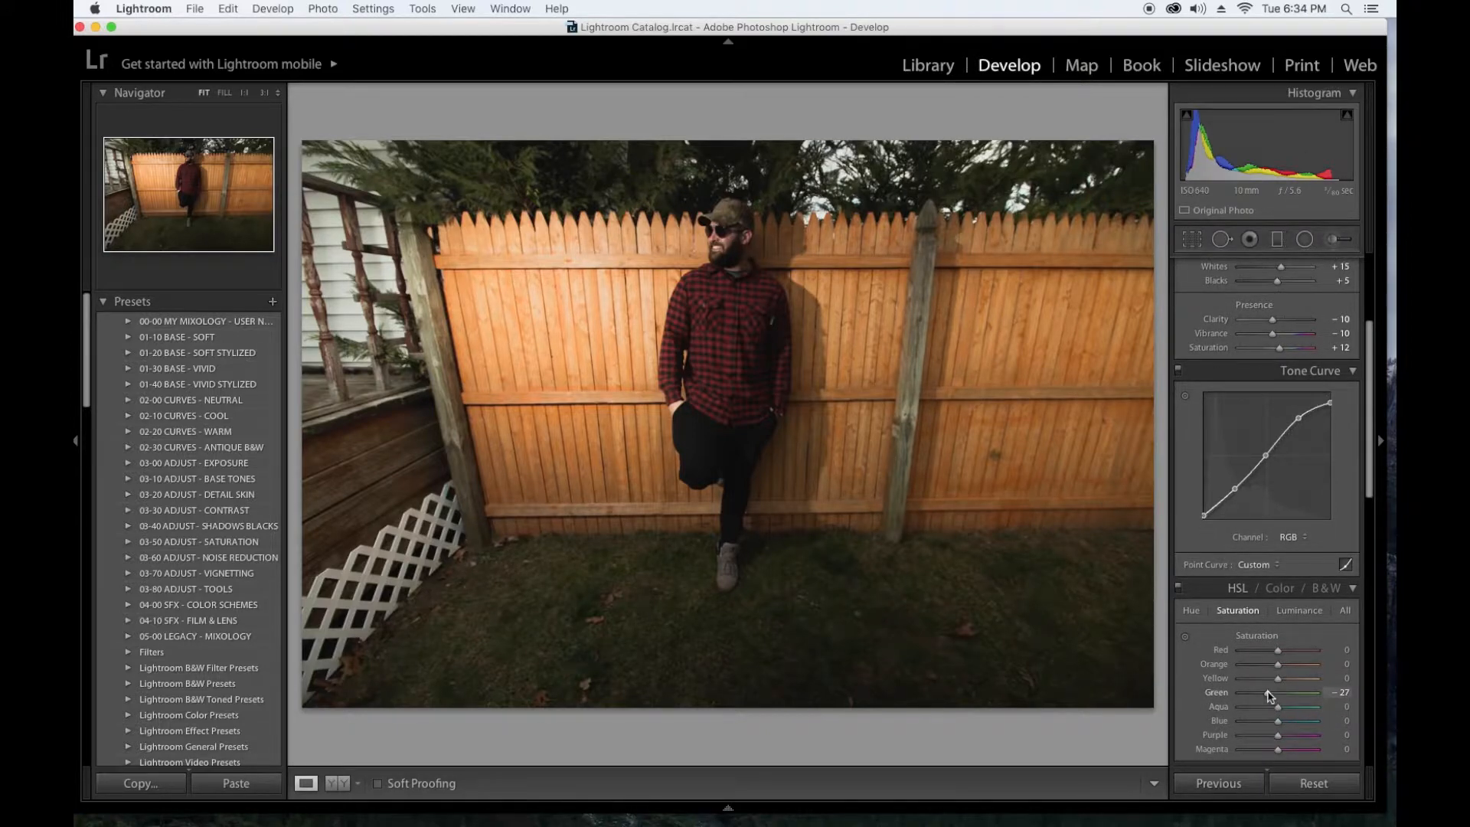
left_click_drag(1277, 706, 1271, 707)
left_click_drag(1264, 696, 1254, 697)
Lower the HSL saturation of Yellow to −36, Red to −71 and Orange to about −29.
left_click(1184, 636)
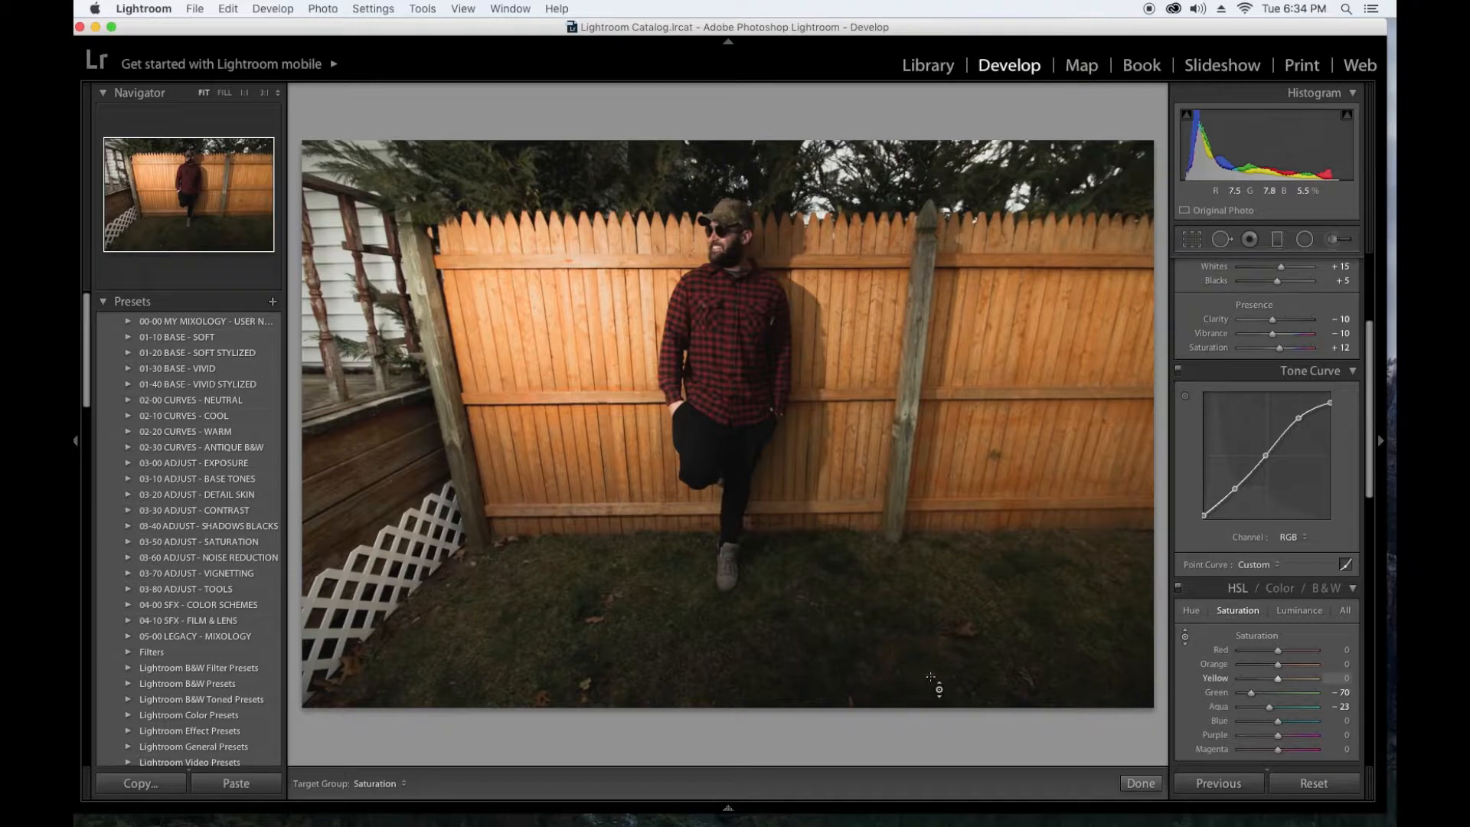
left_click_drag(1278, 679, 1251, 653)
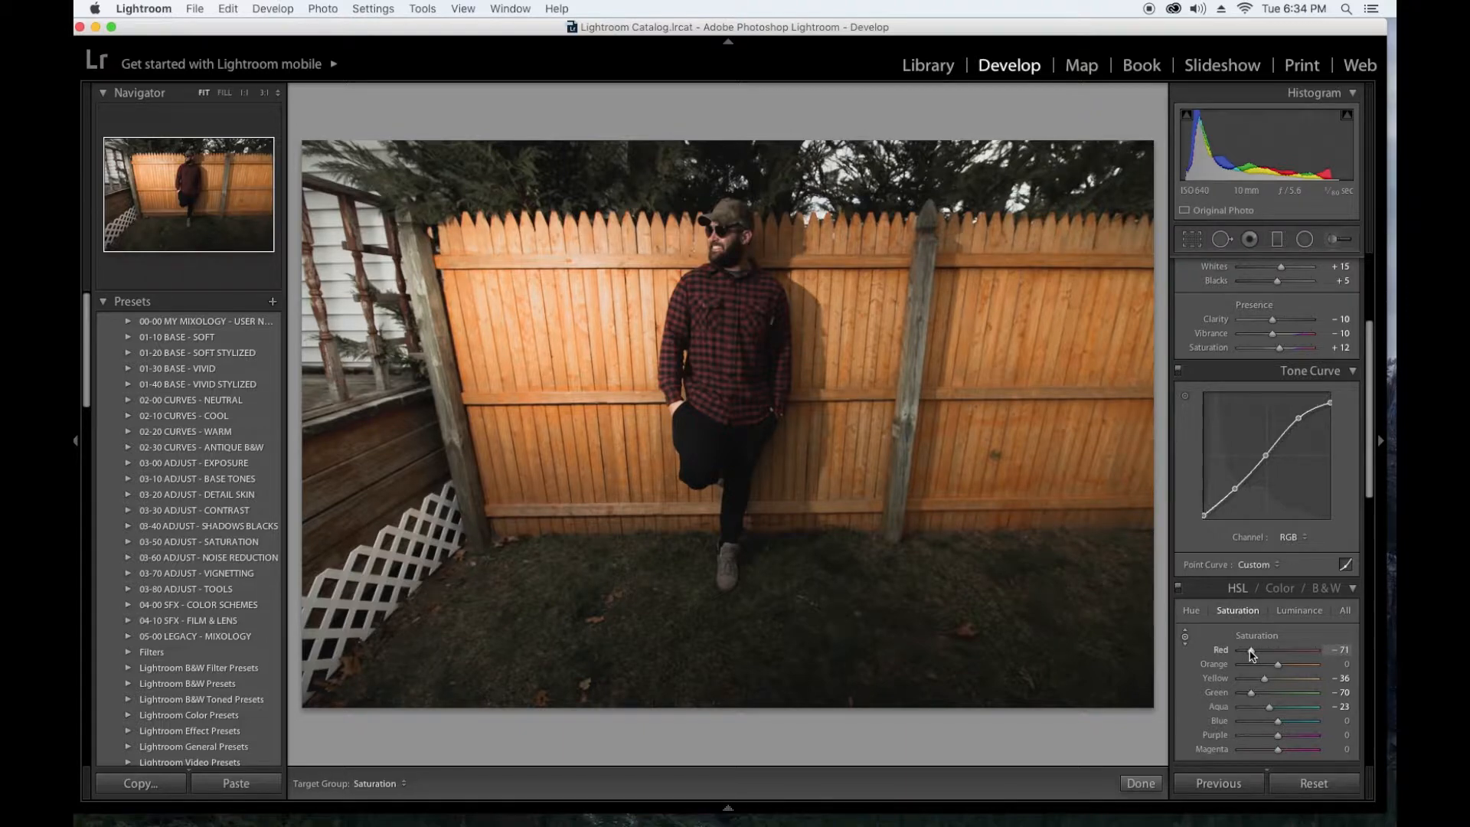
left_click_drag(1278, 664, 1271, 675)
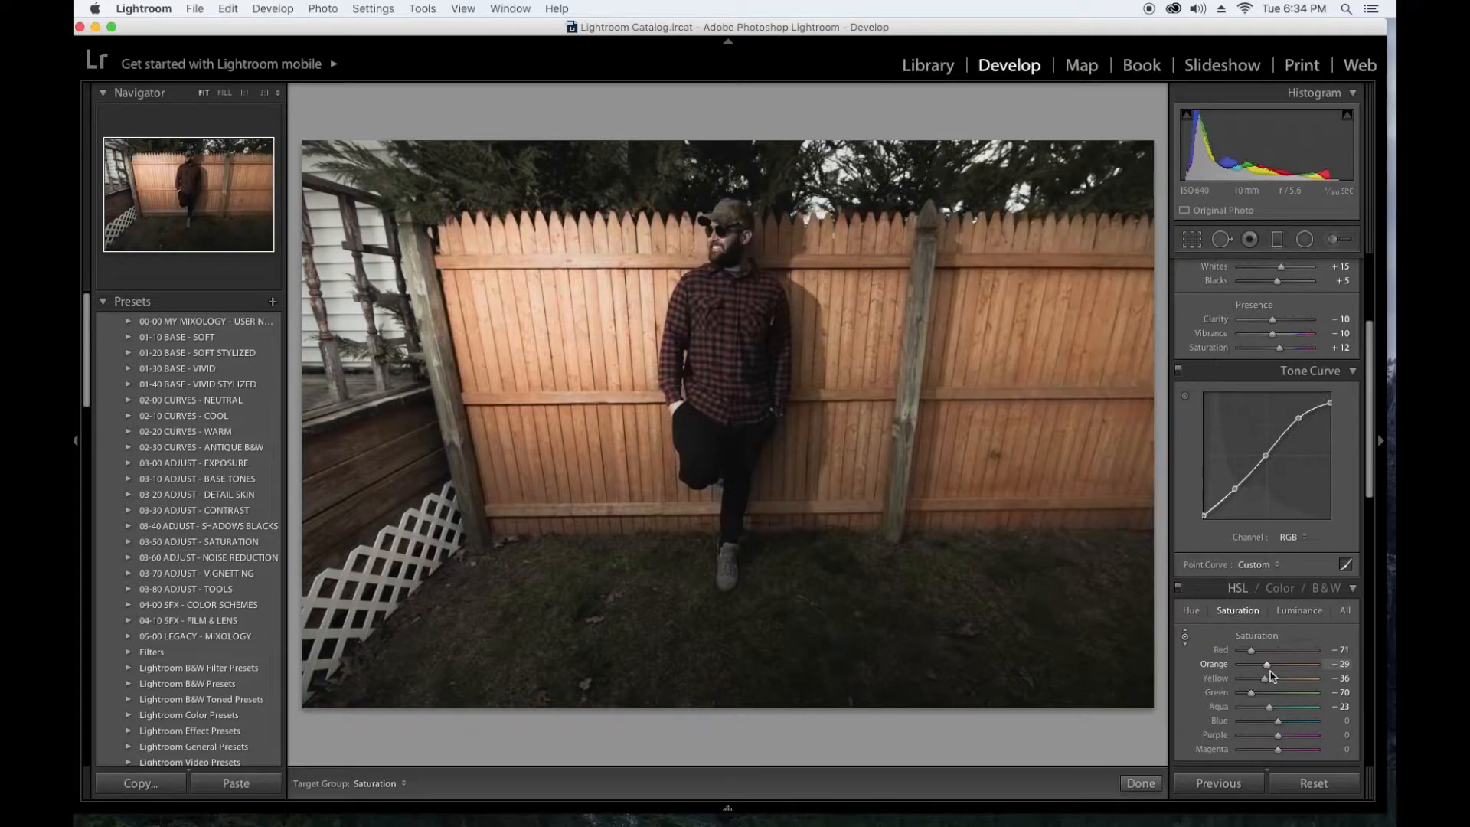
Set the HSL luminance of Green to +46 and Orange to −24.
left_click_drag(1271, 676, 1297, 707)
left_click(1298, 610)
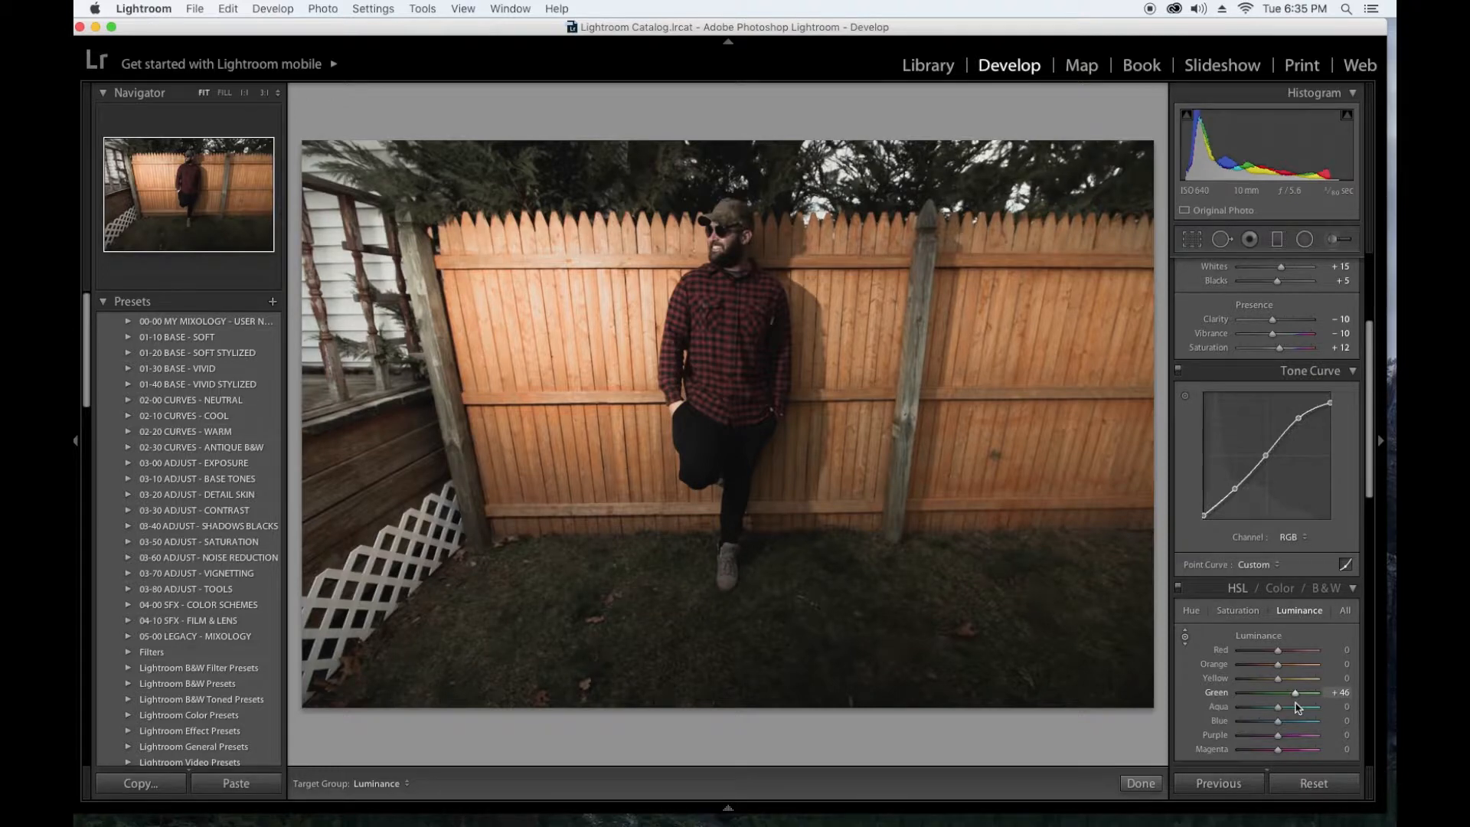
mouse_move(1278, 665)
left_mouse_down()
mouse_move(1258, 669)
mouse_move(1290, 675)
mouse_move(1280, 665)
left_mouse_up()
left_click_drag(1277, 668, 1270, 668)
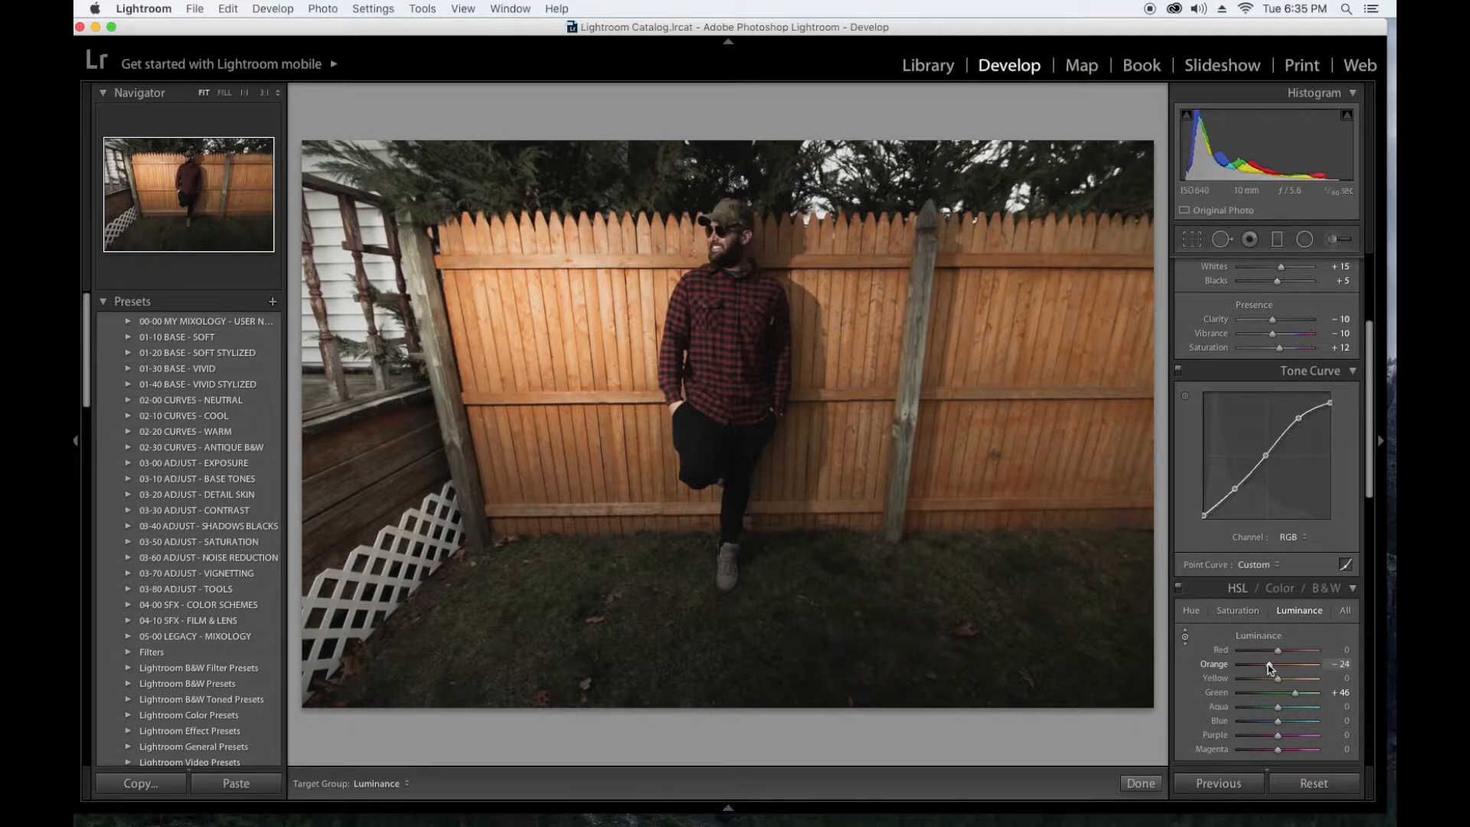
Refine the basic tone by lowering Highlights to −8 and Shadows to −43.
scroll(1271, 668, "up", 5)
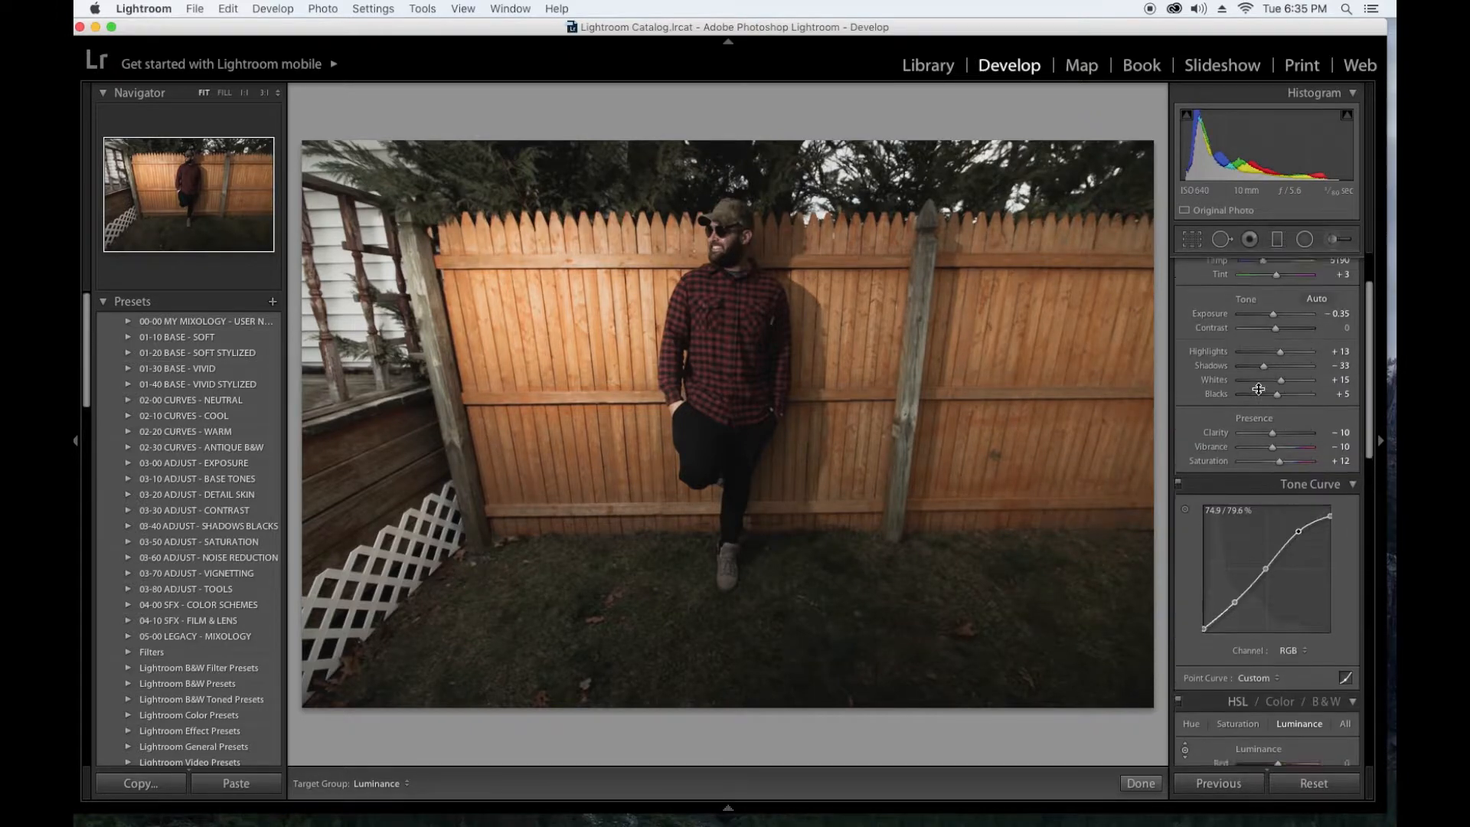
left_click_drag(1280, 357, 1274, 364)
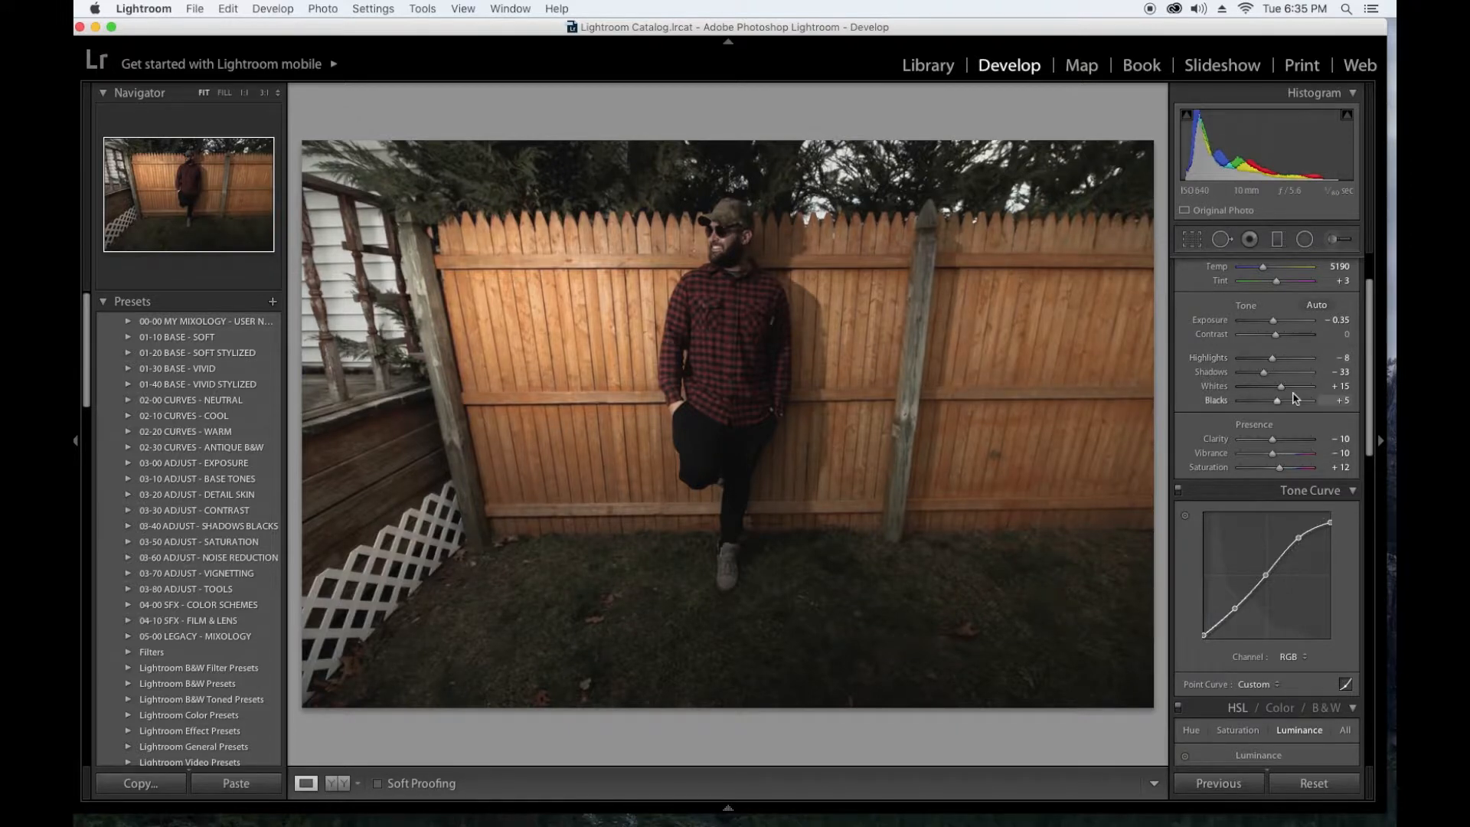
left_click_drag(1267, 380, 1262, 379)
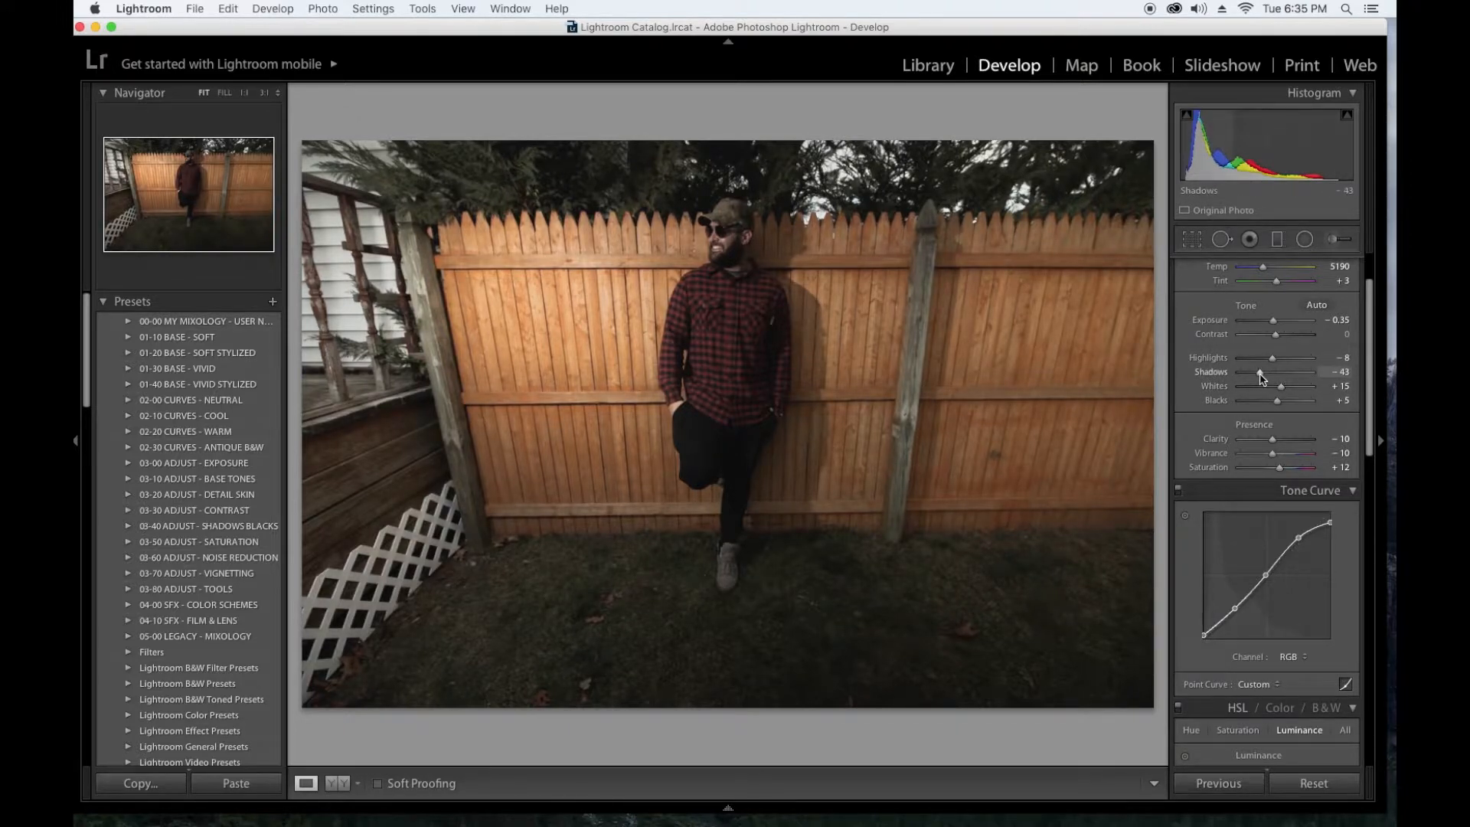
Apply split toning with blue highlights at hue 215, saturation 50, and warm shadows at hue 37, saturation 22.
scroll(1269, 429, "down", 8)
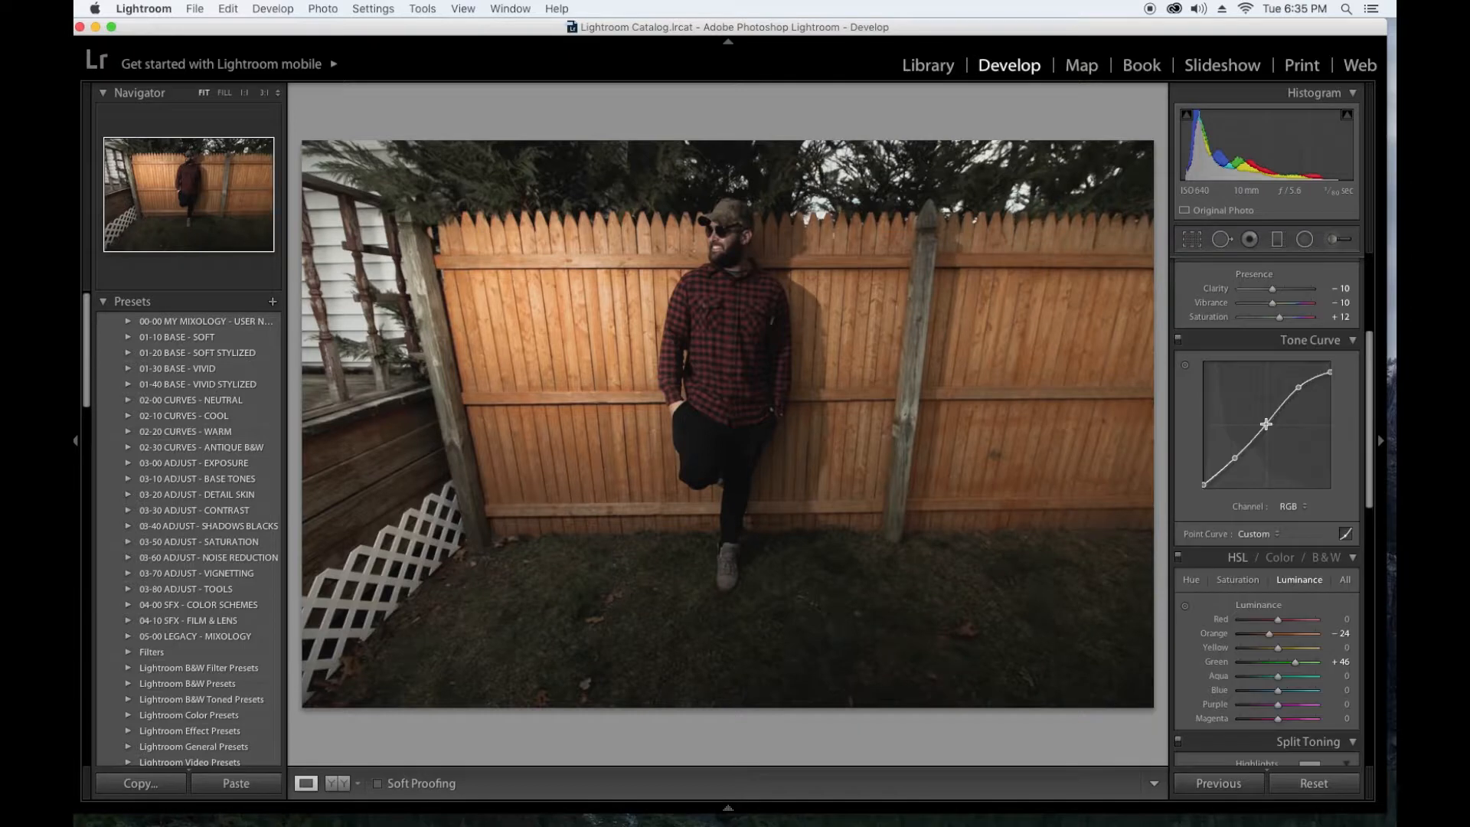
scroll(1271, 433, "down", 3)
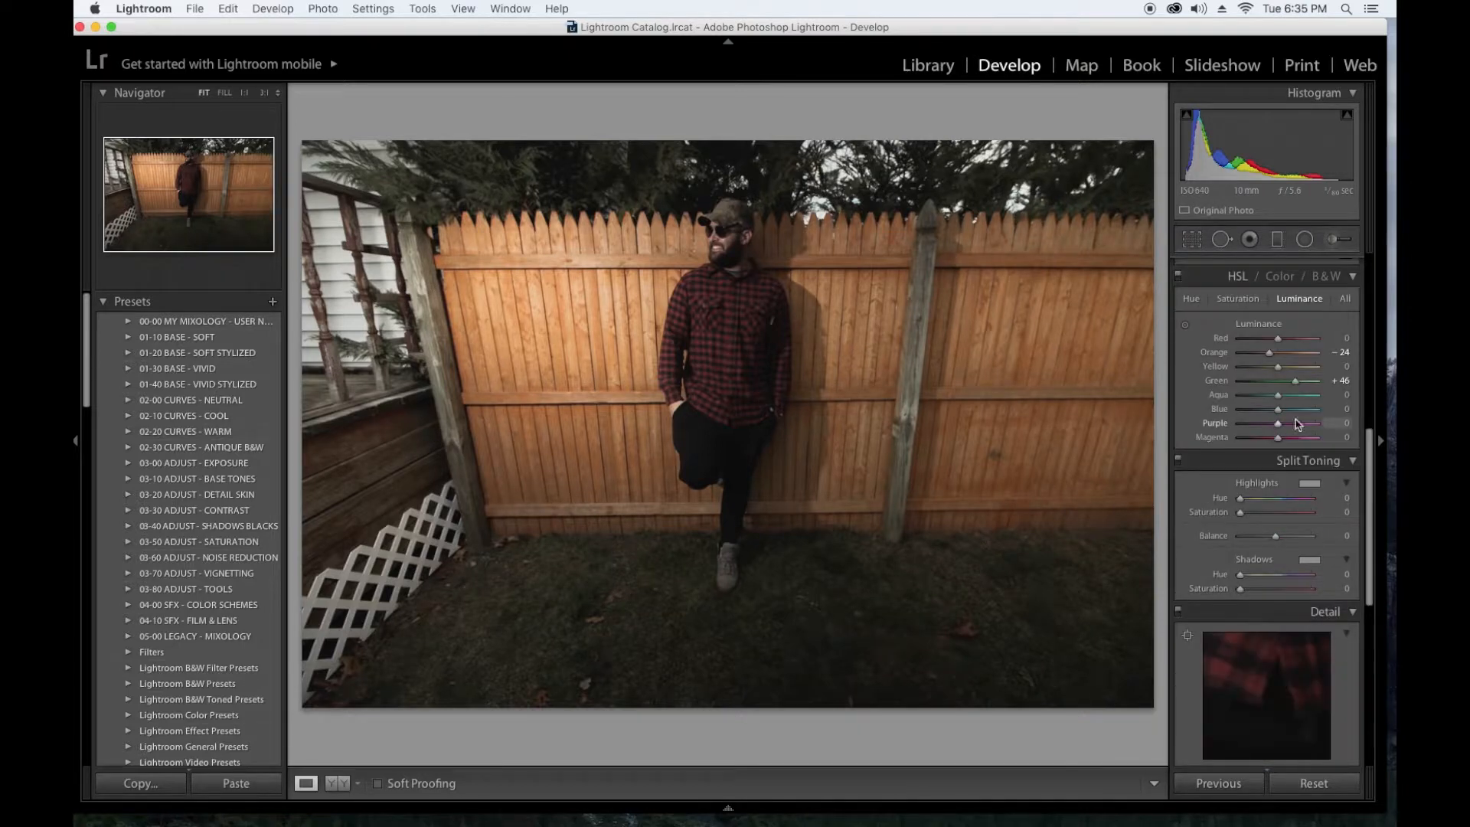
left_click(1310, 483)
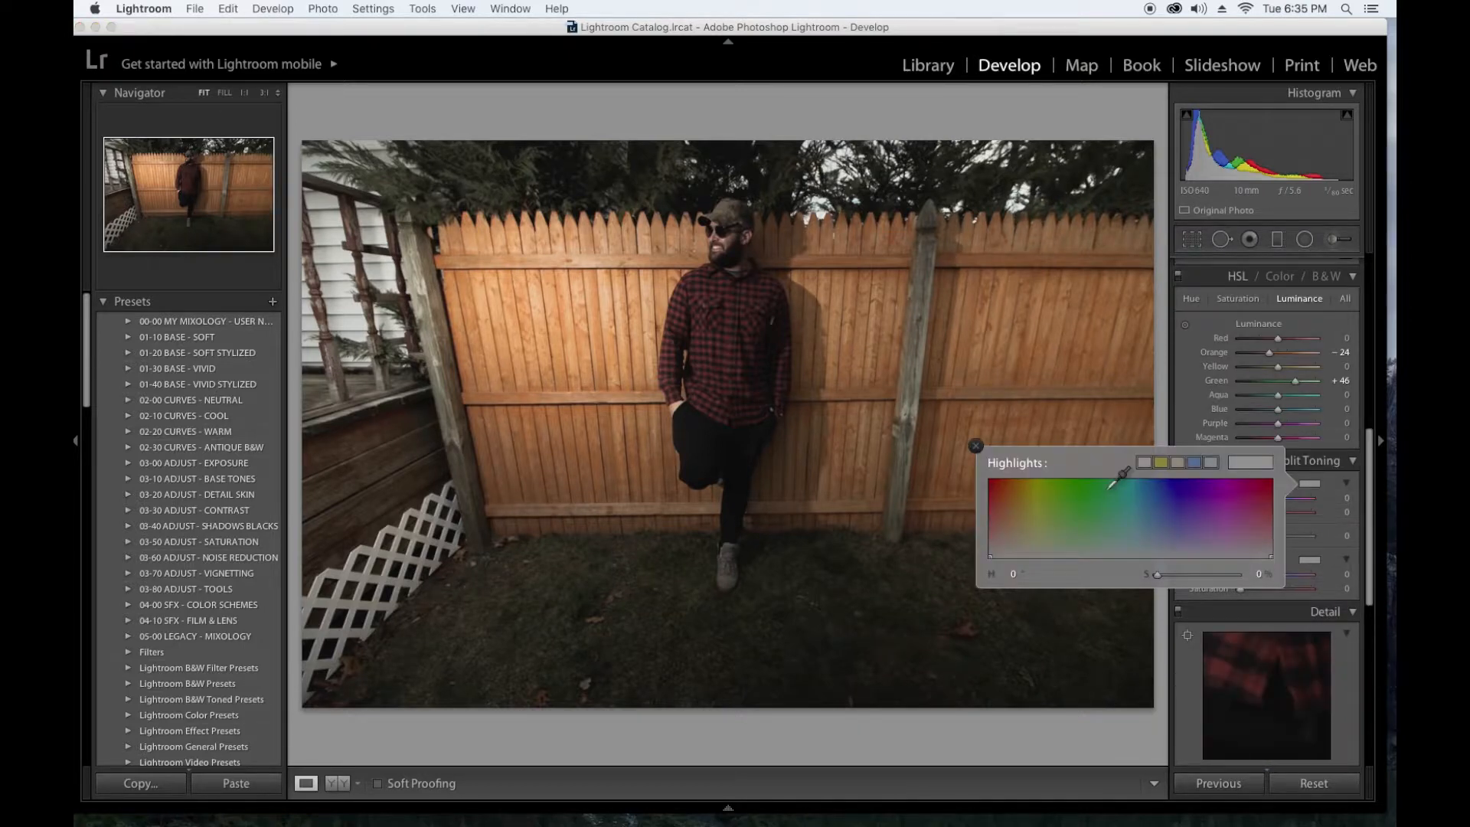
left_click(1194, 462)
left_click(976, 446)
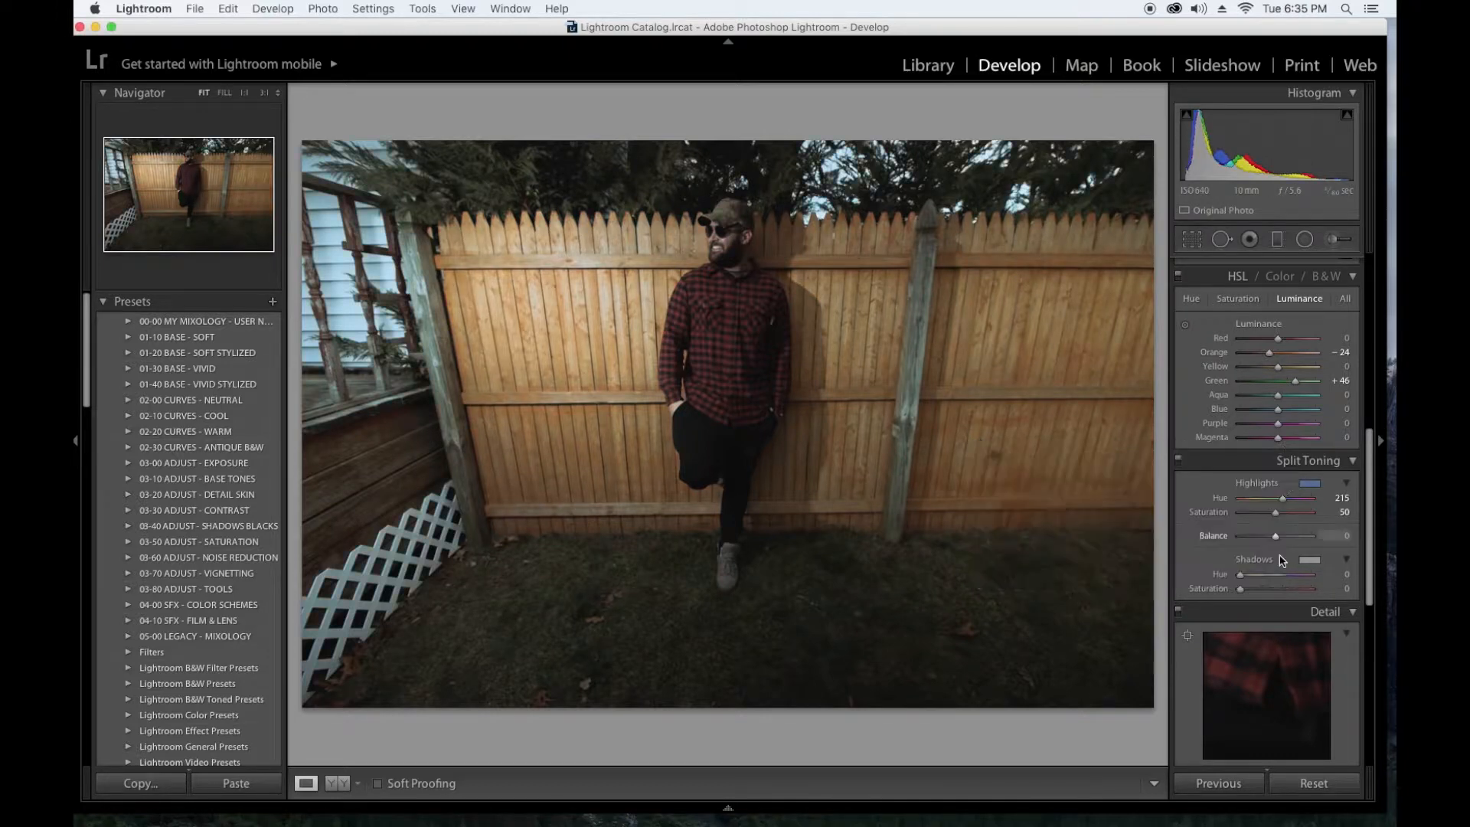
left_click(1310, 559)
left_click(1177, 538)
left_click(976, 522)
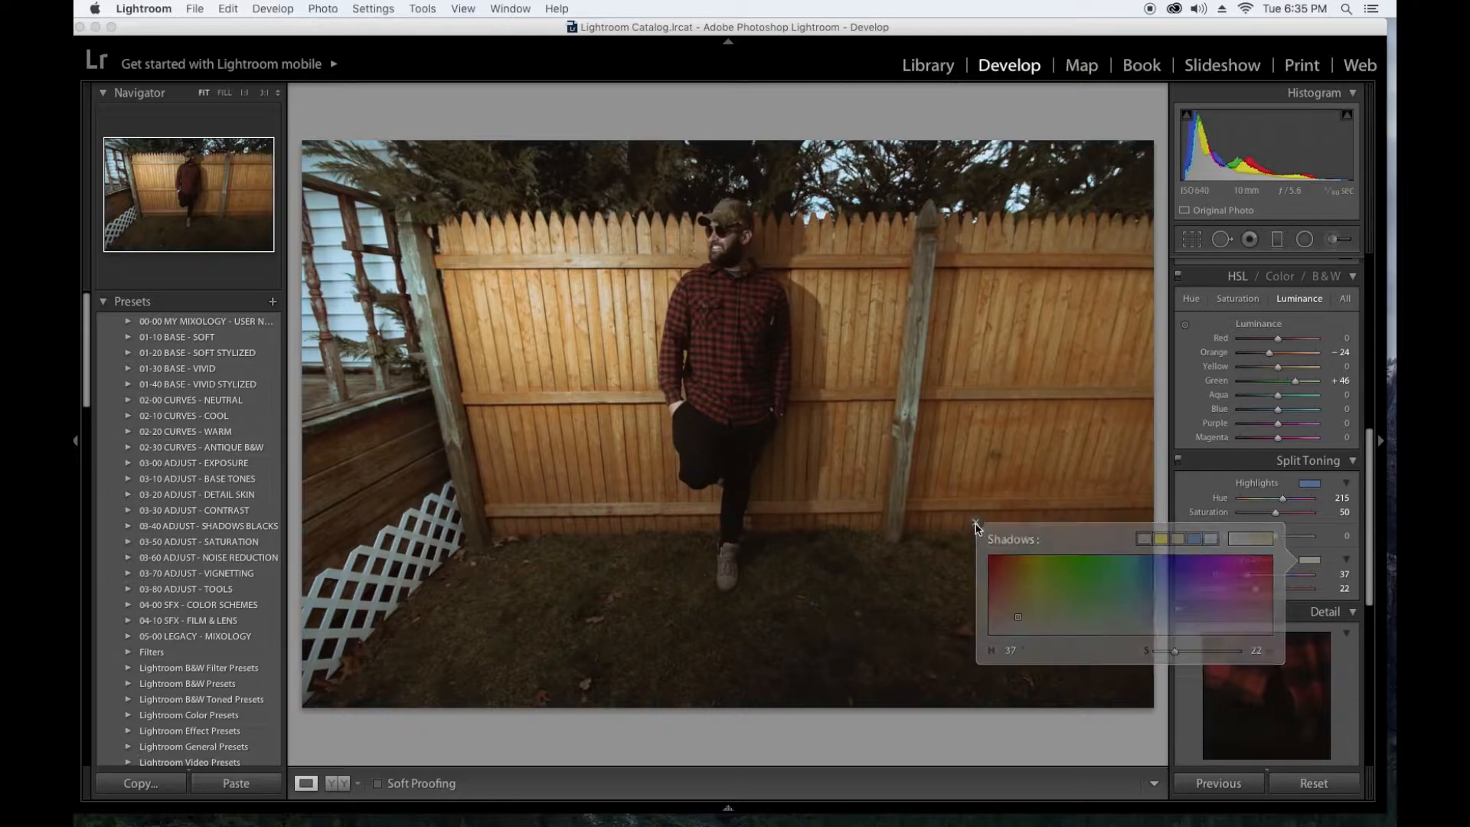
Reduce the split-toning saturation to 11 for the highlights and 3 for the shadows.
left_click_drag(1275, 512, 1247, 513)
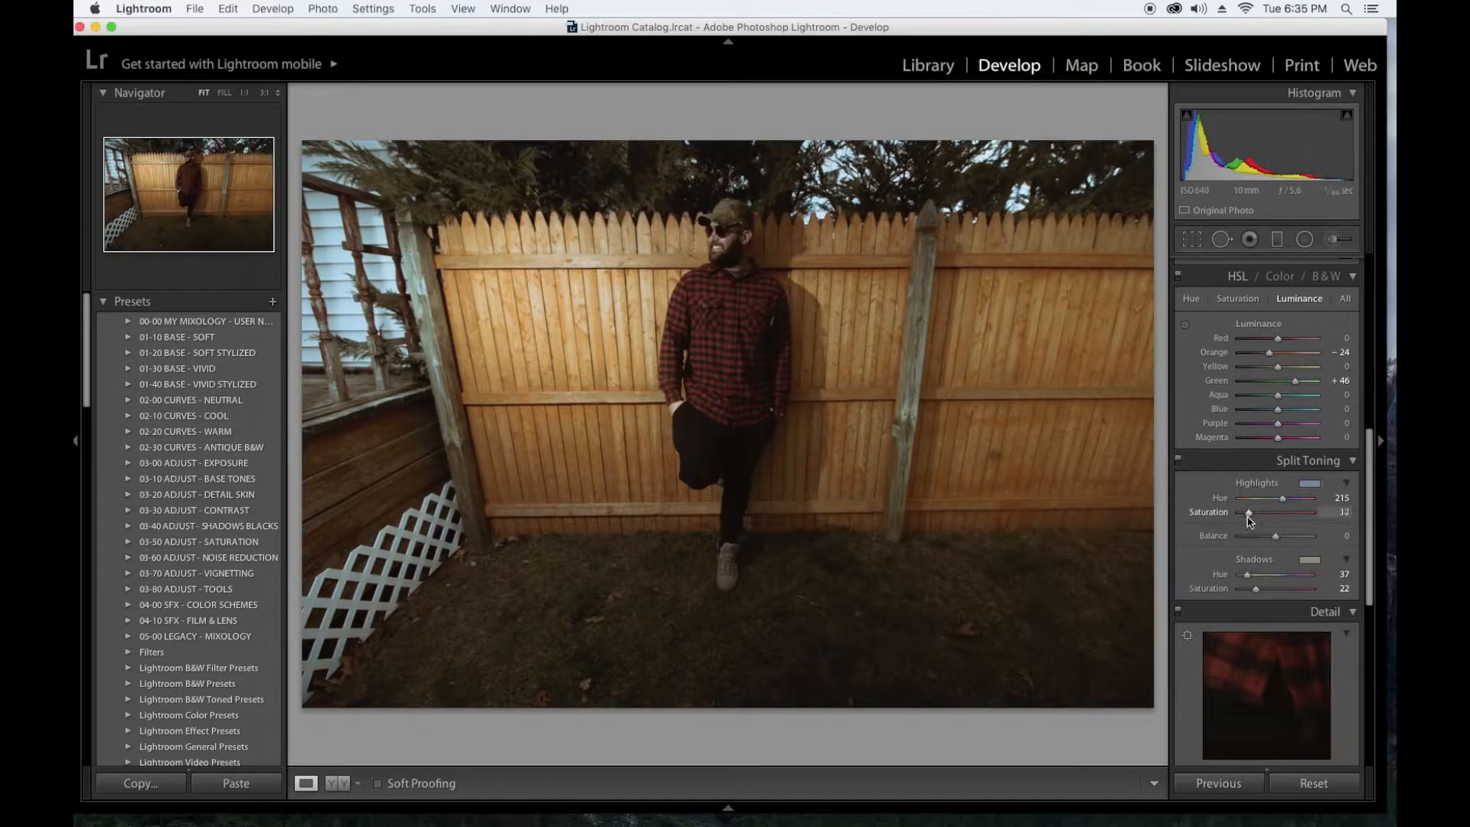
left_click_drag(1255, 588, 1242, 594)
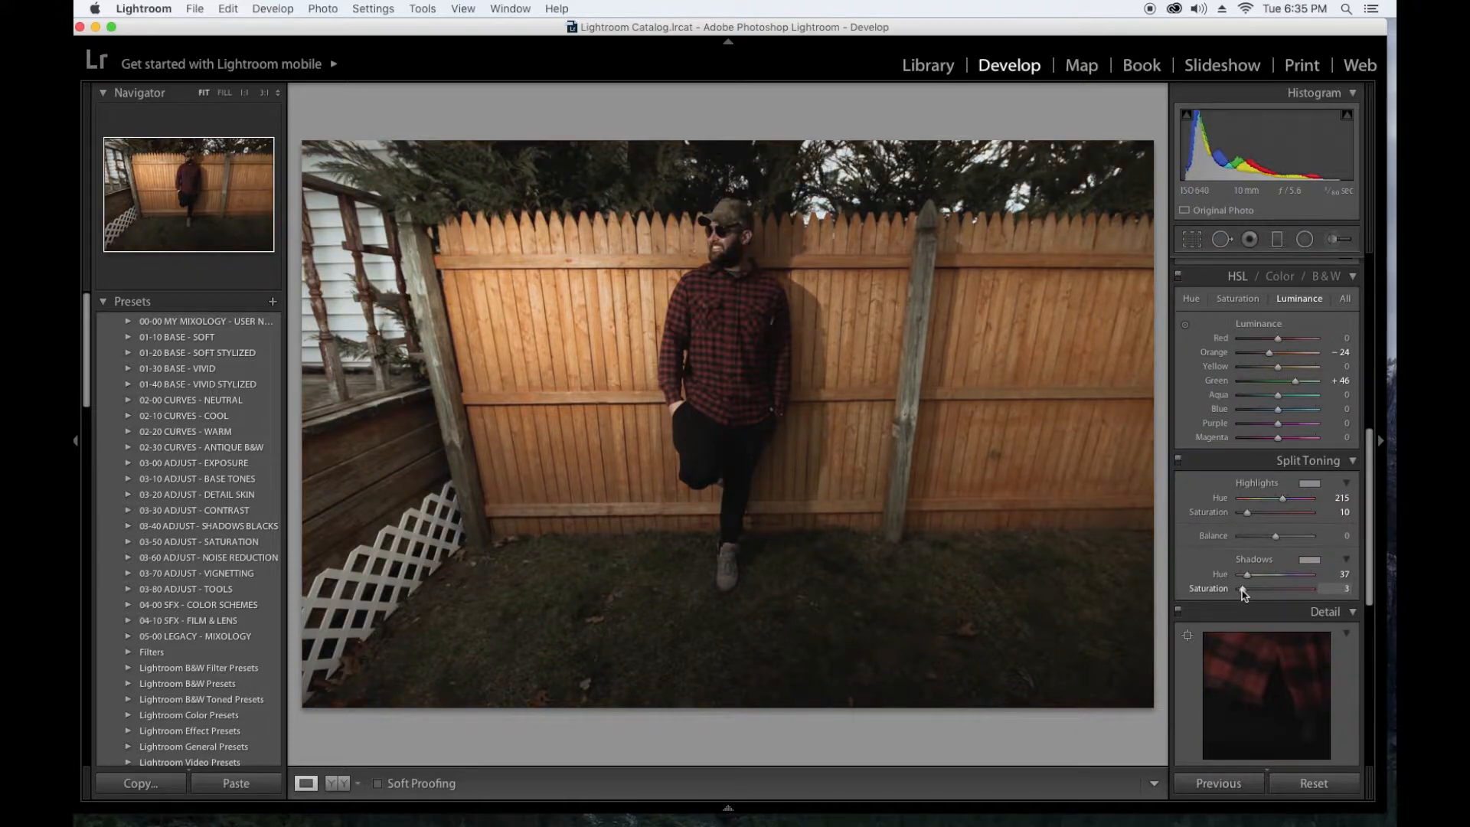
mouse_move(1247, 513)
left_mouse_down()
mouse_move(1276, 518)
mouse_move(1250, 518)
left_mouse_up()
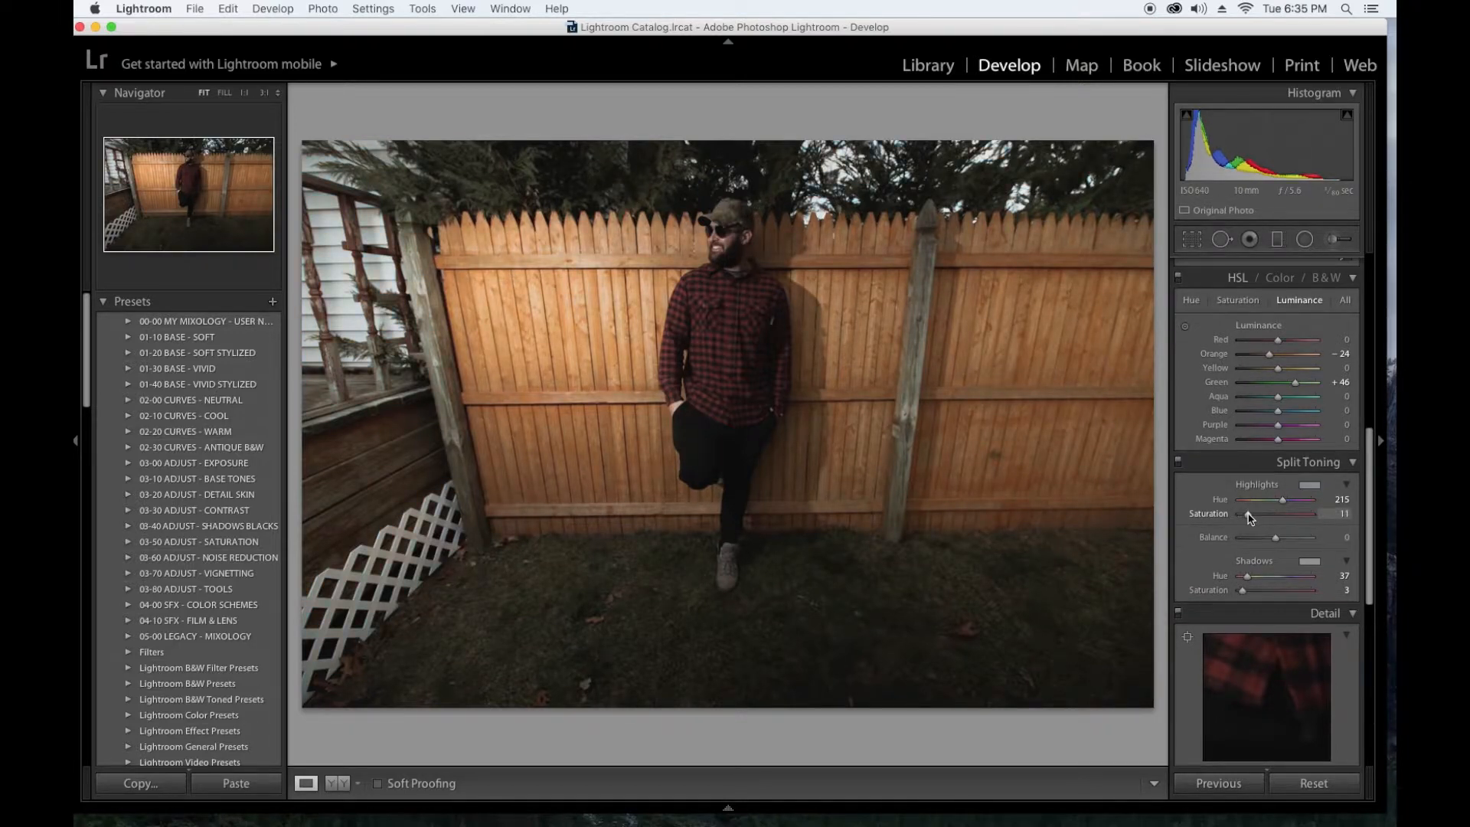
Set the sharpening Amount to 21 and the luminance noise reduction to 13, and check the man's face at 1:1.
scroll(1293, 641, "down", 5)
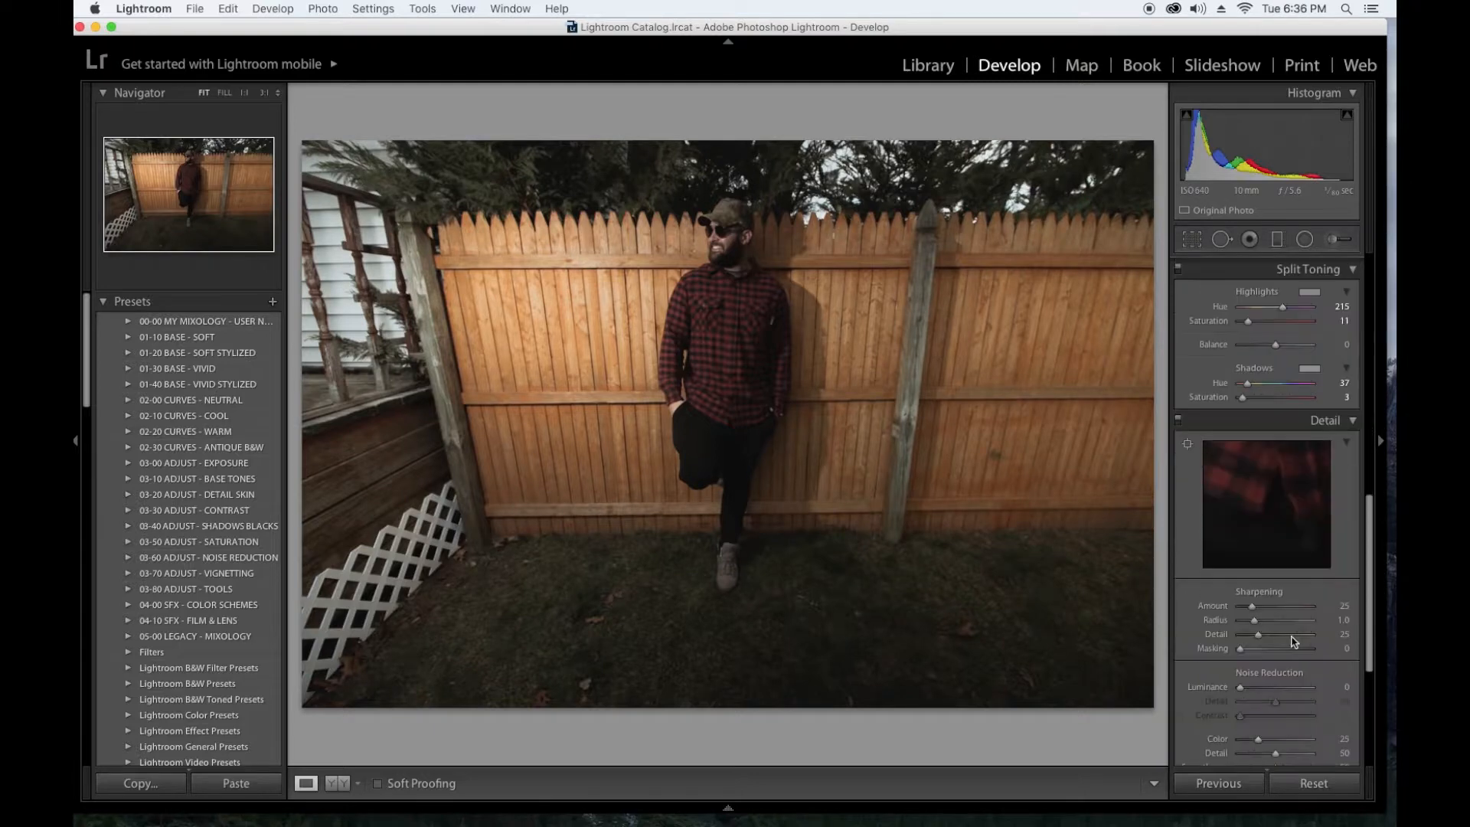
scroll(1293, 641, "down", 1)
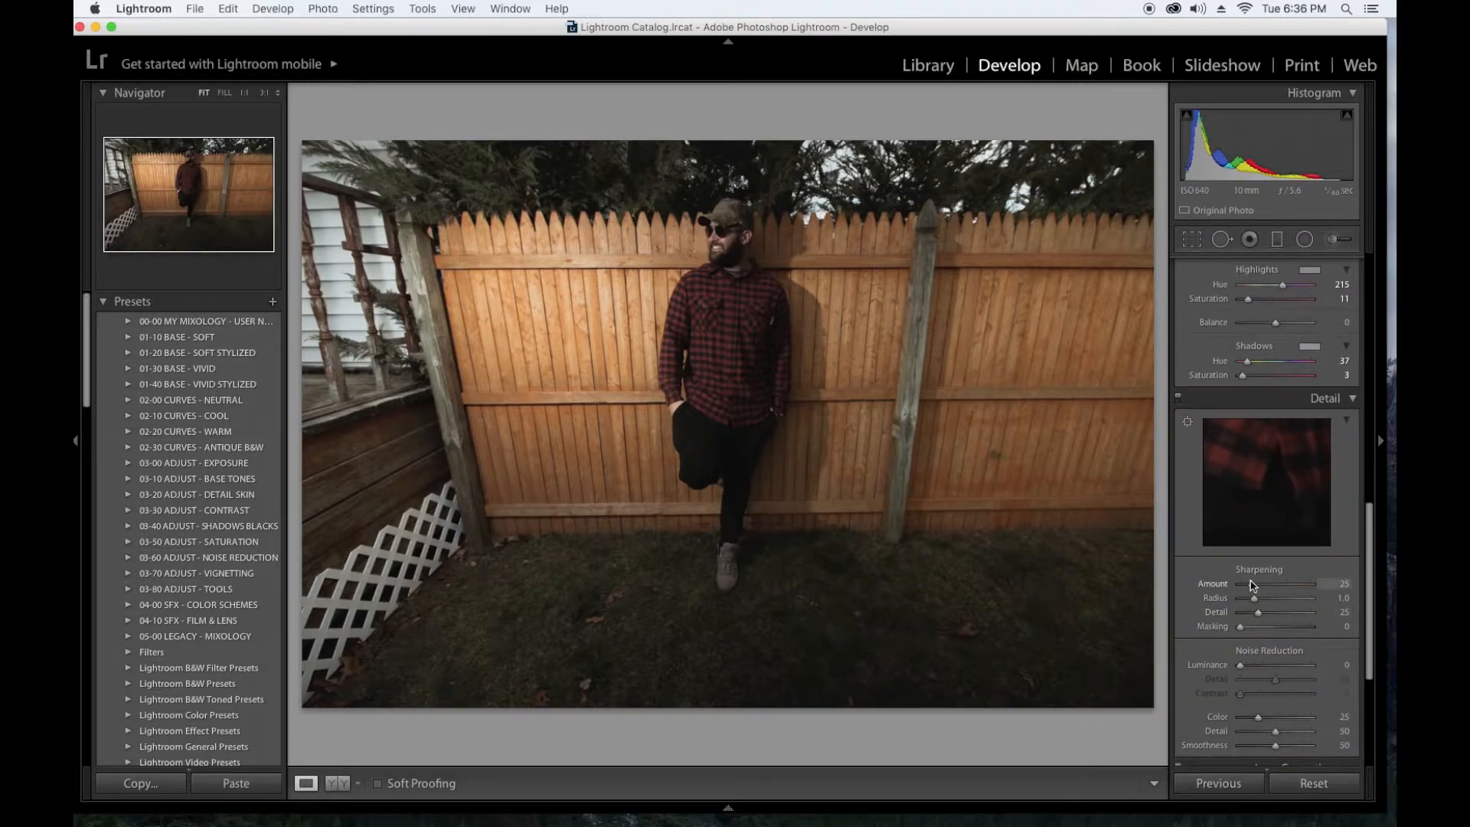
left_click_drag(1251, 587, 1248, 588)
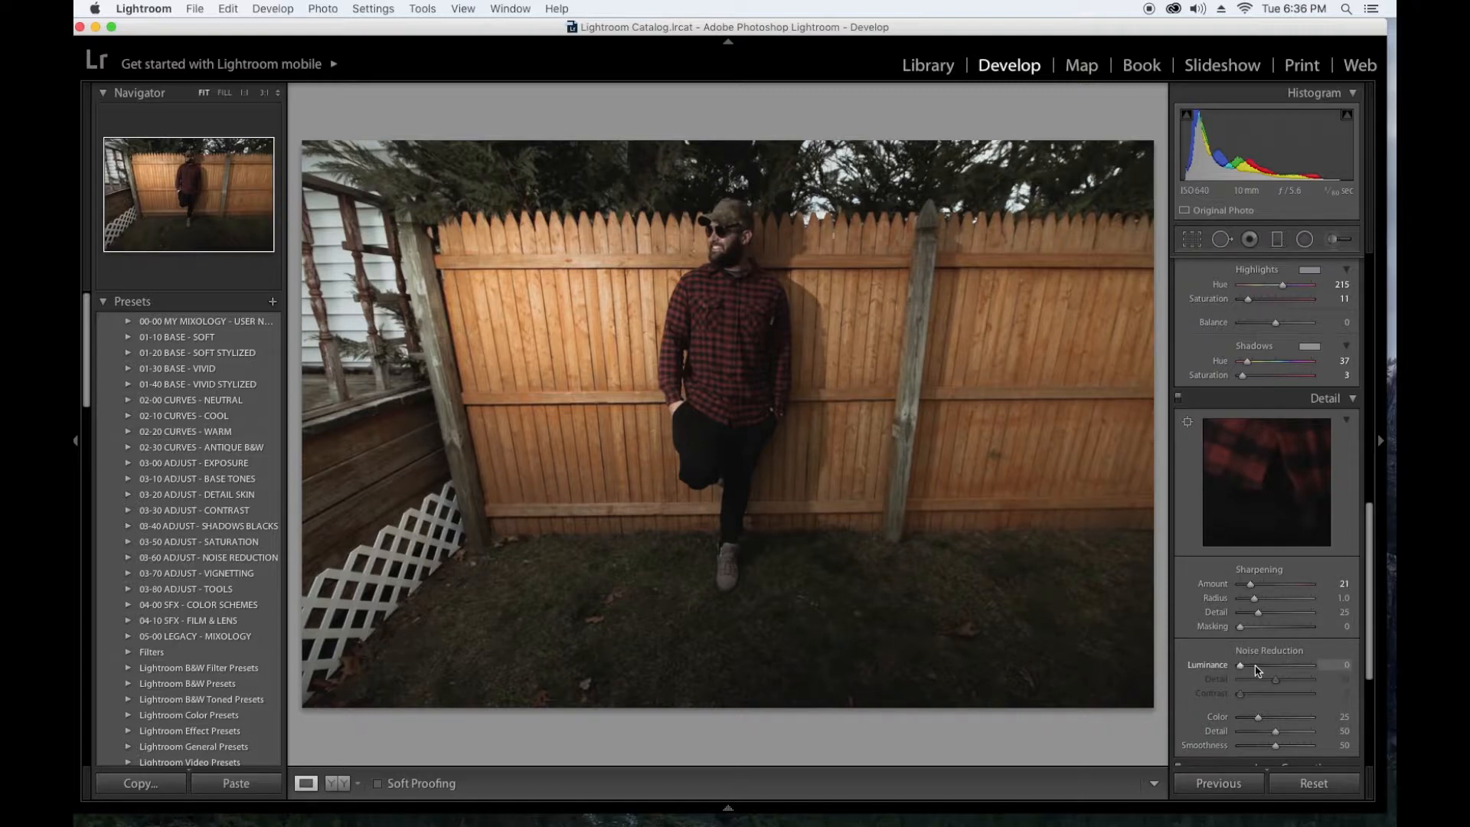
left_click_drag(1245, 668, 1250, 670)
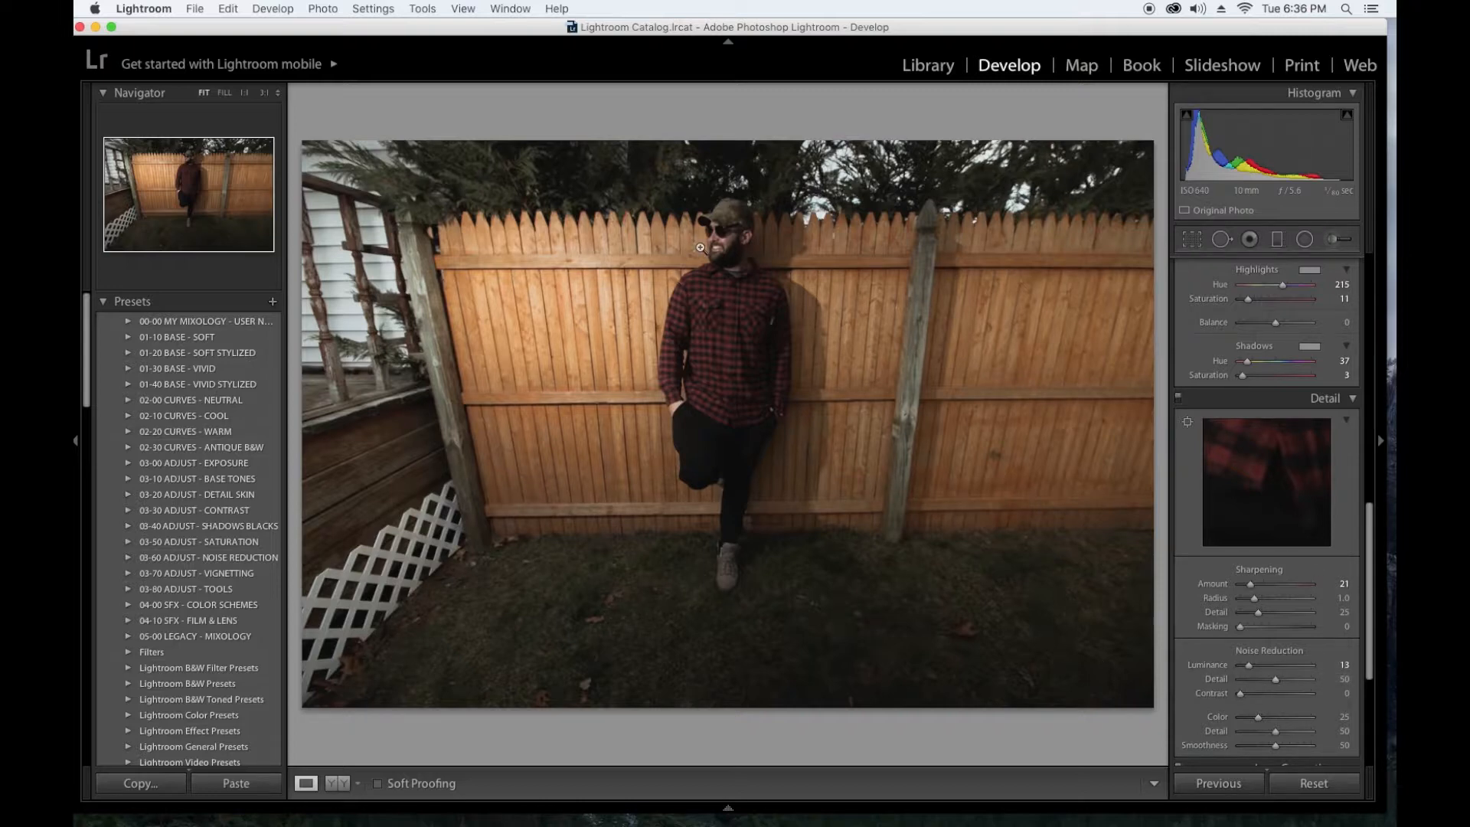
left_click(732, 254)
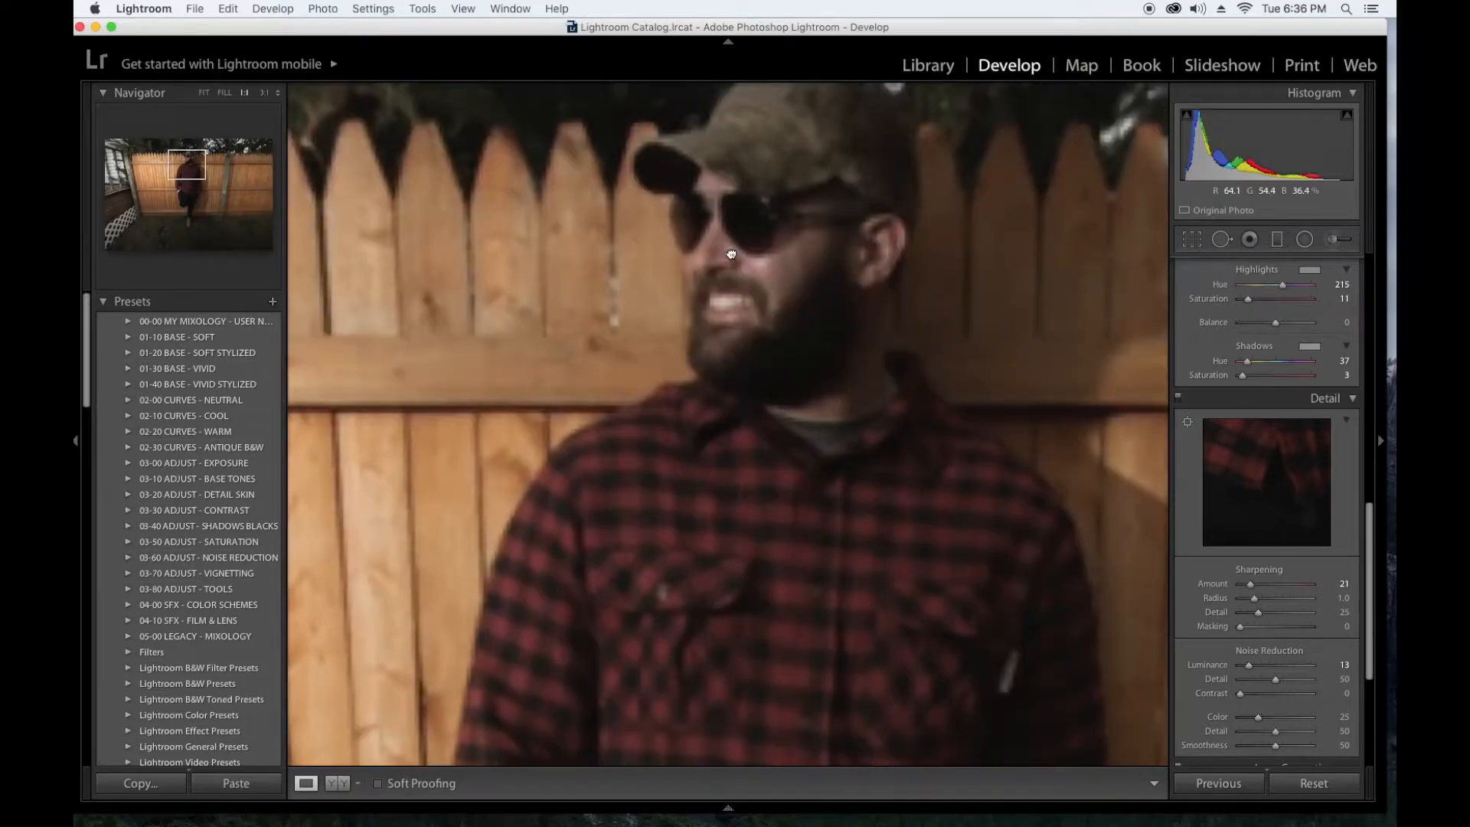
left_click(732, 254)
Raise Contrast to +14 and darken the photo's edges with a Highlight Priority post-crop vignette Amount of −20.
scroll(1294, 425, "up", 15)
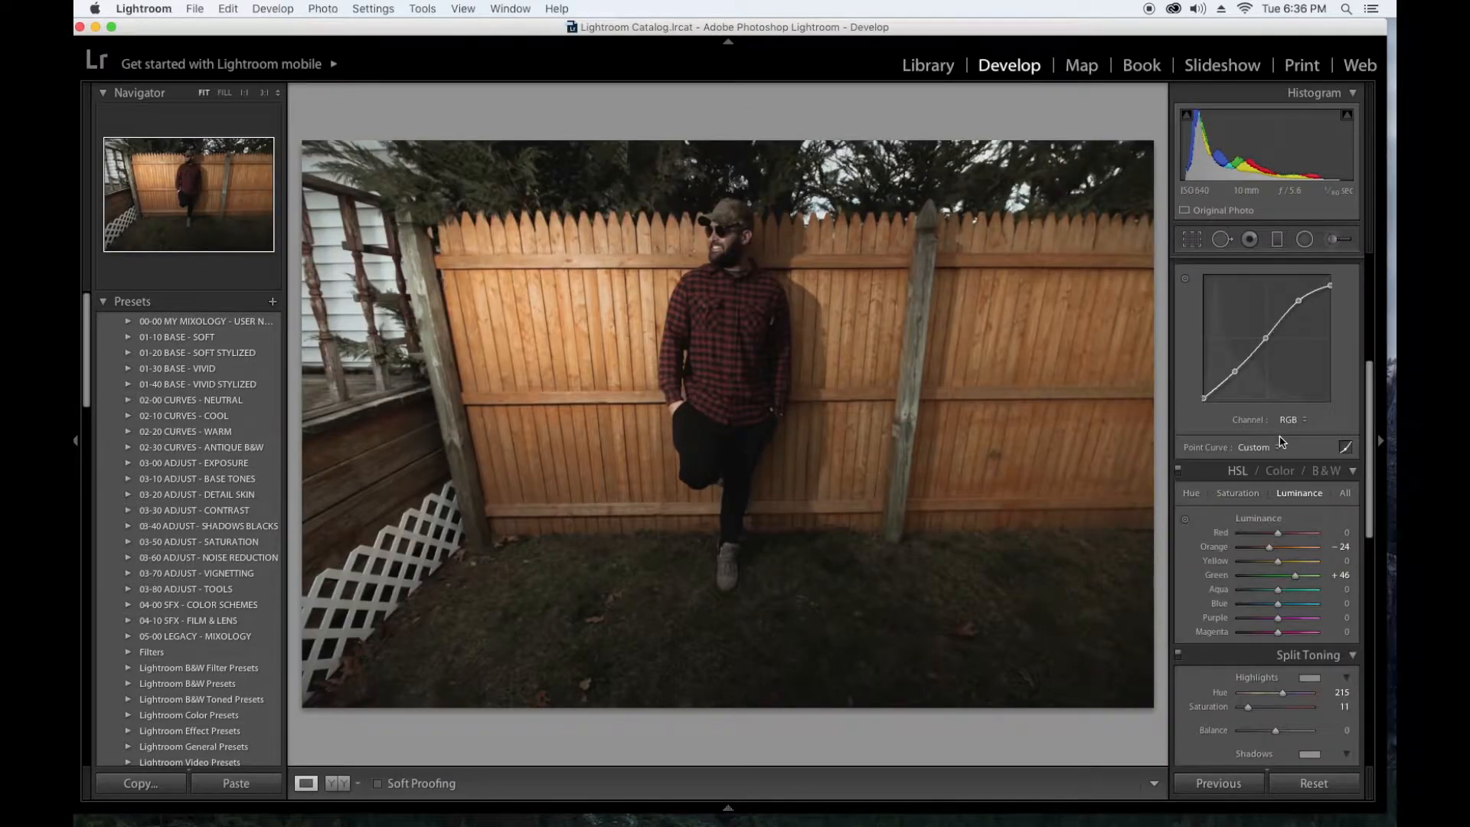
mouse_move(1275, 403)
left_mouse_down()
mouse_move(1254, 414)
mouse_move(1328, 423)
mouse_move(1282, 420)
left_mouse_up()
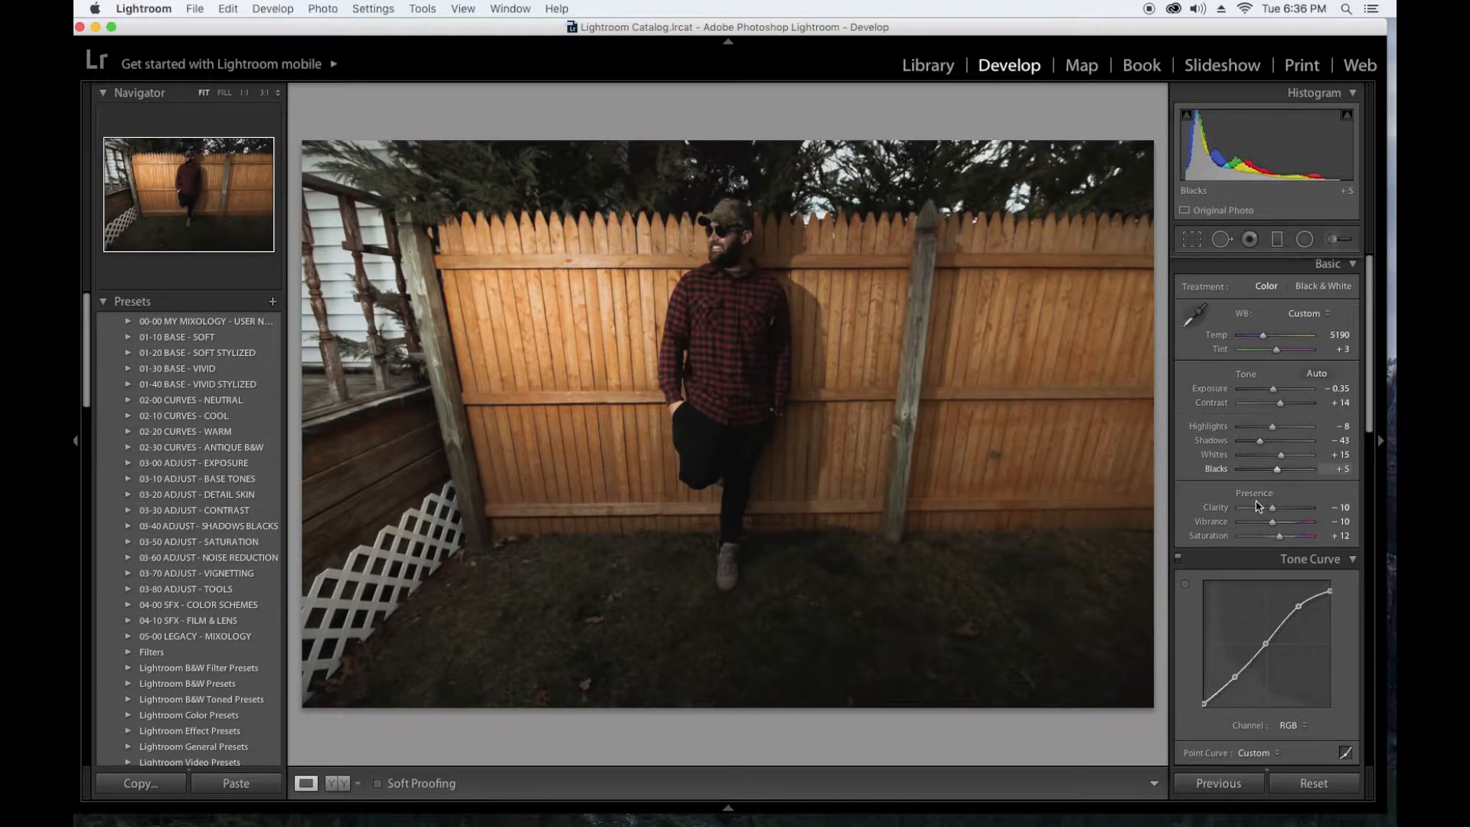
scroll(1232, 581, "down", 5)
scroll(1223, 630, "down", 3)
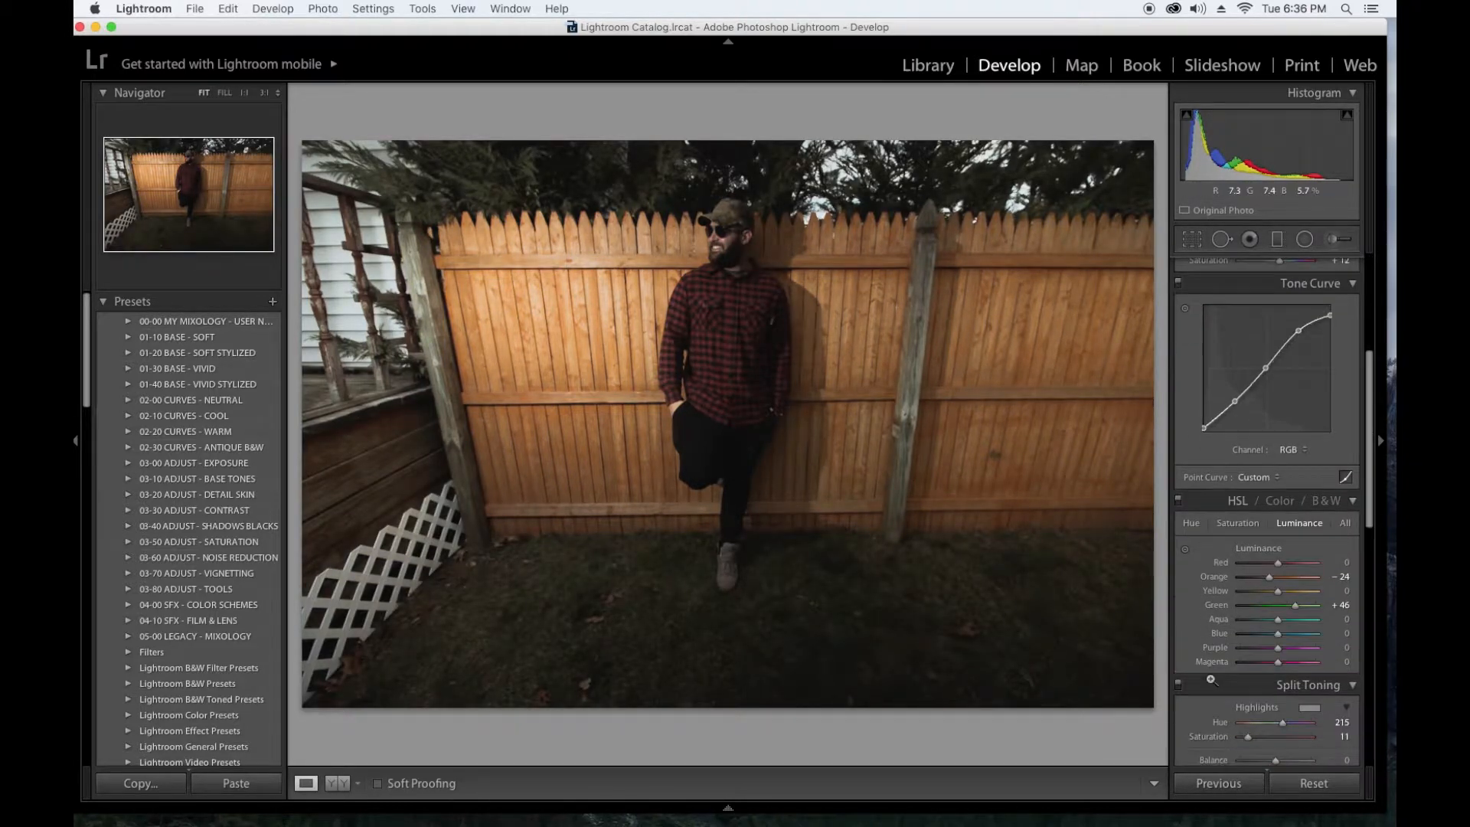
scroll(1255, 678, "down", 4)
scroll(1286, 666, "down", 5)
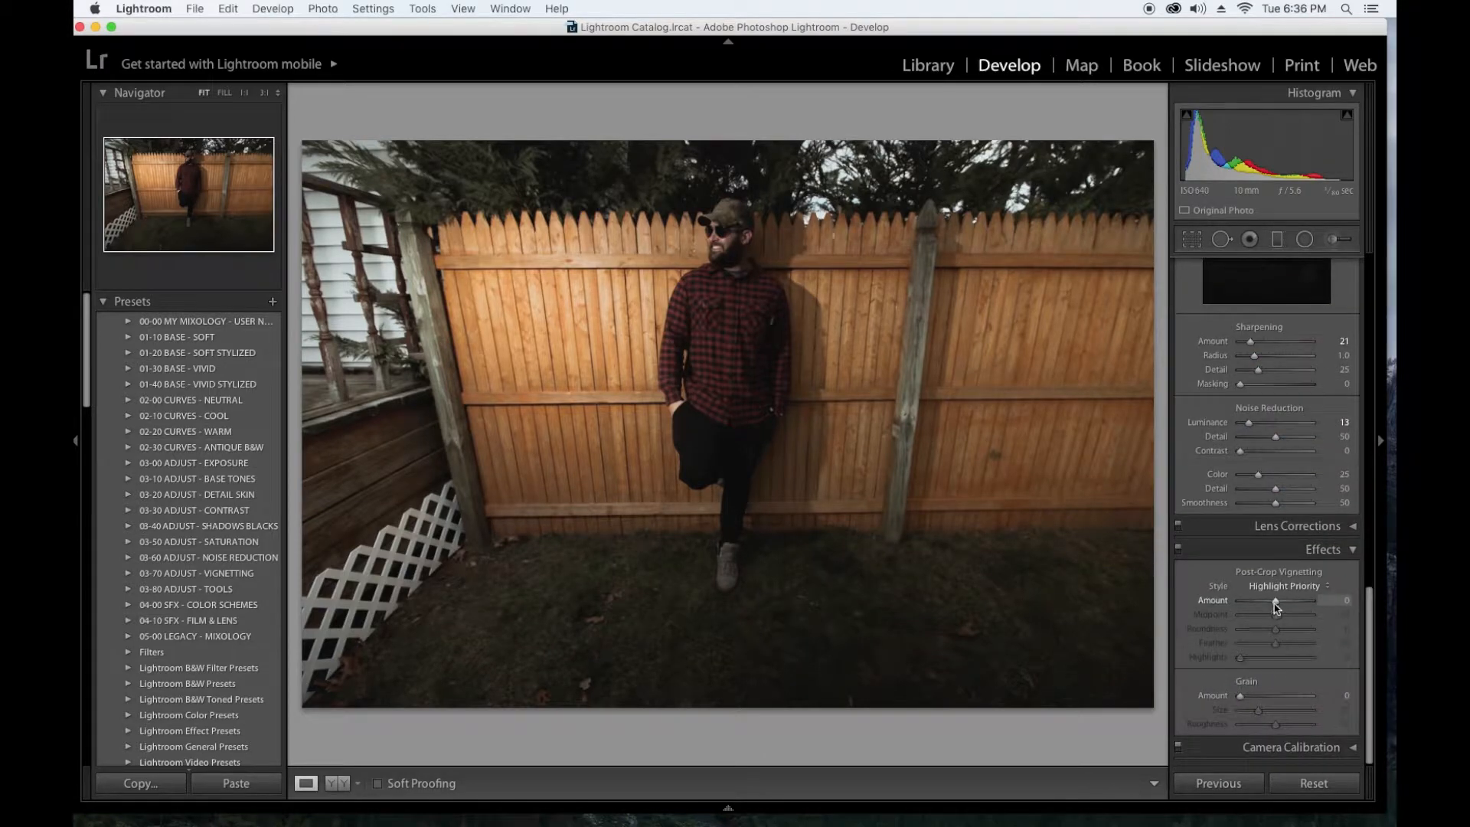
left_click_drag(1276, 604, 1268, 605)
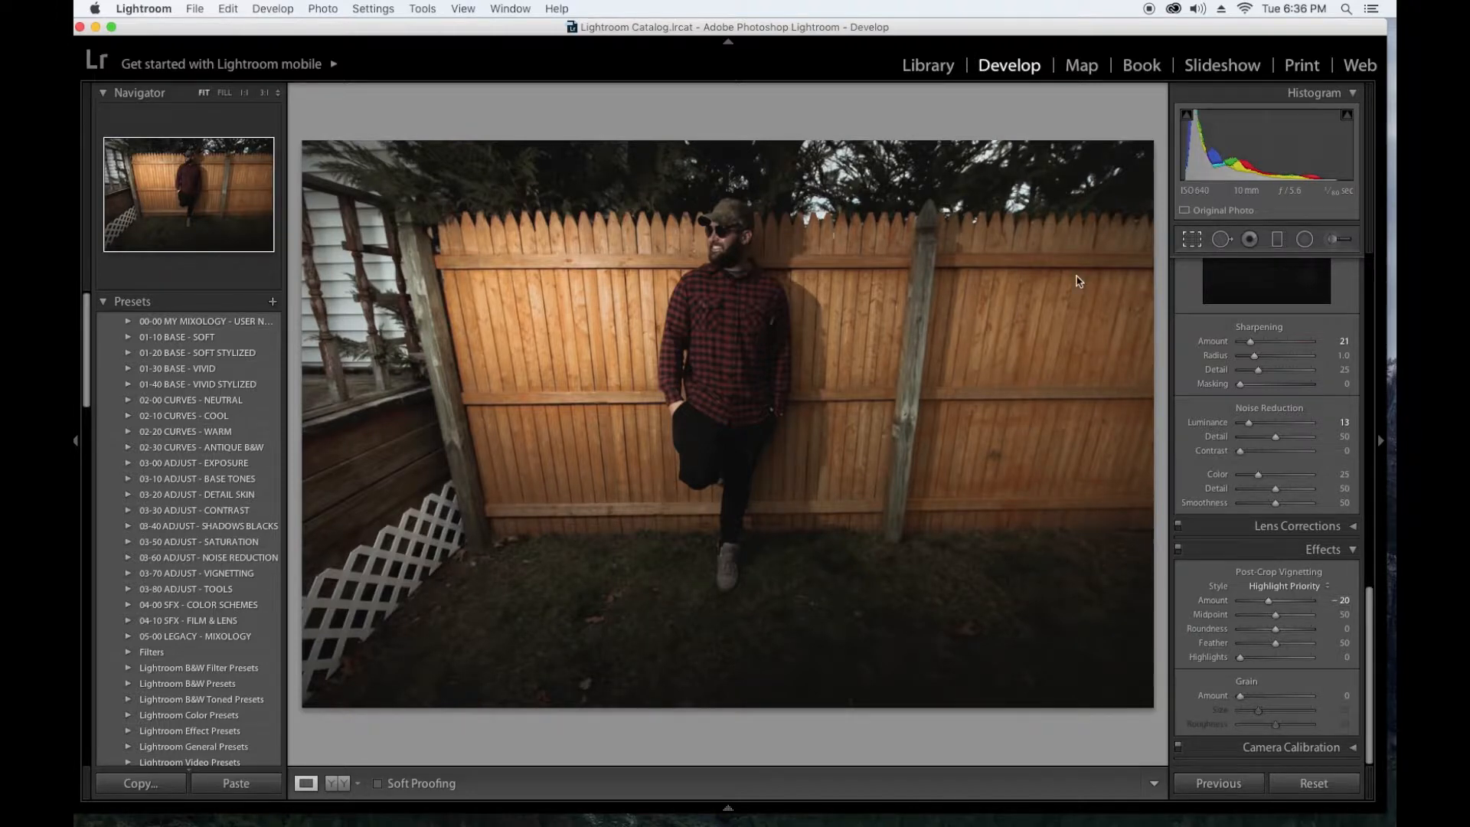
Crop in the photo's left side to cut off the house siding and white lattice.
key("r")
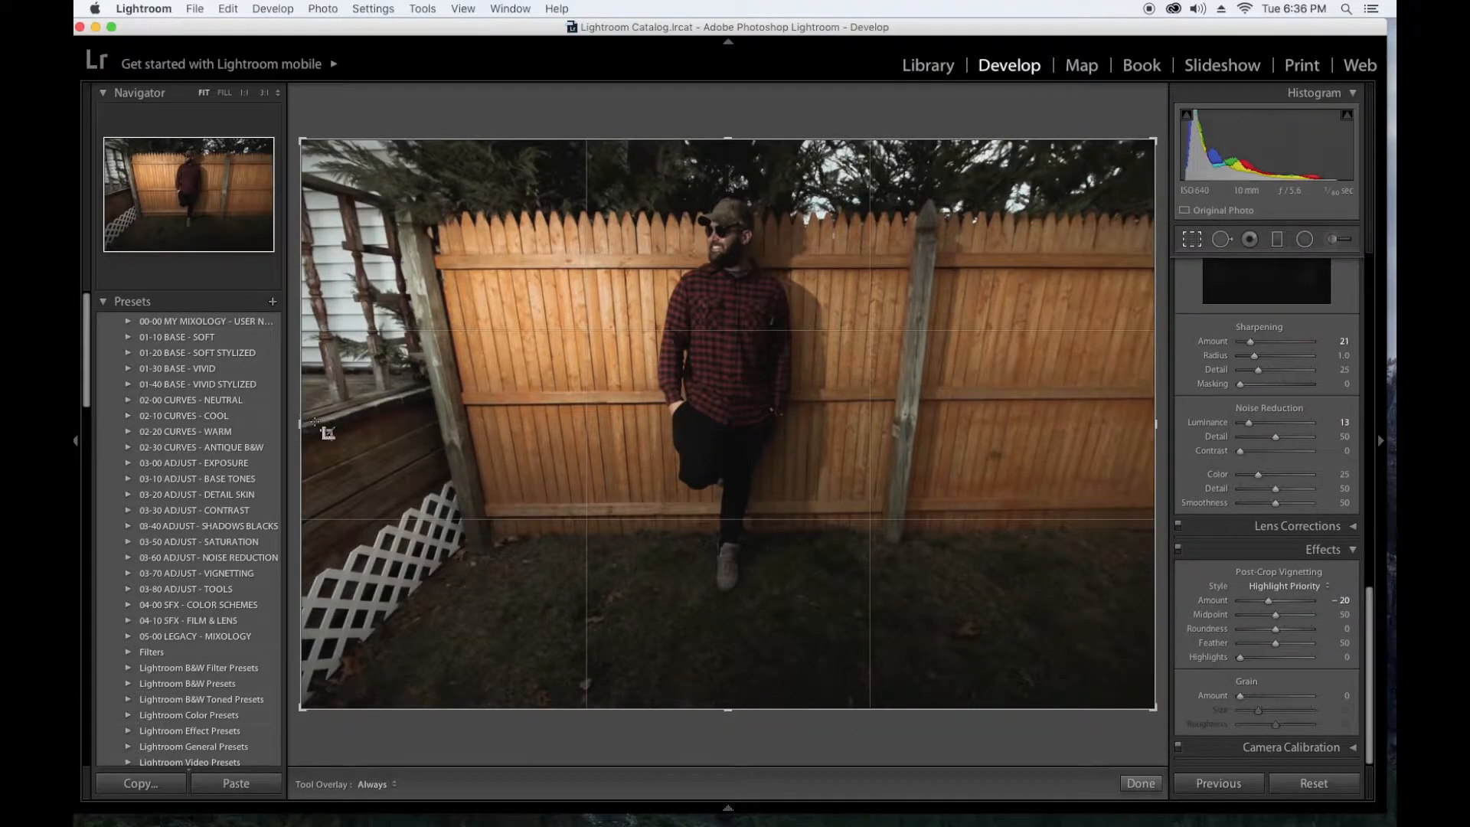
left_click_drag(300, 424, 389, 427)
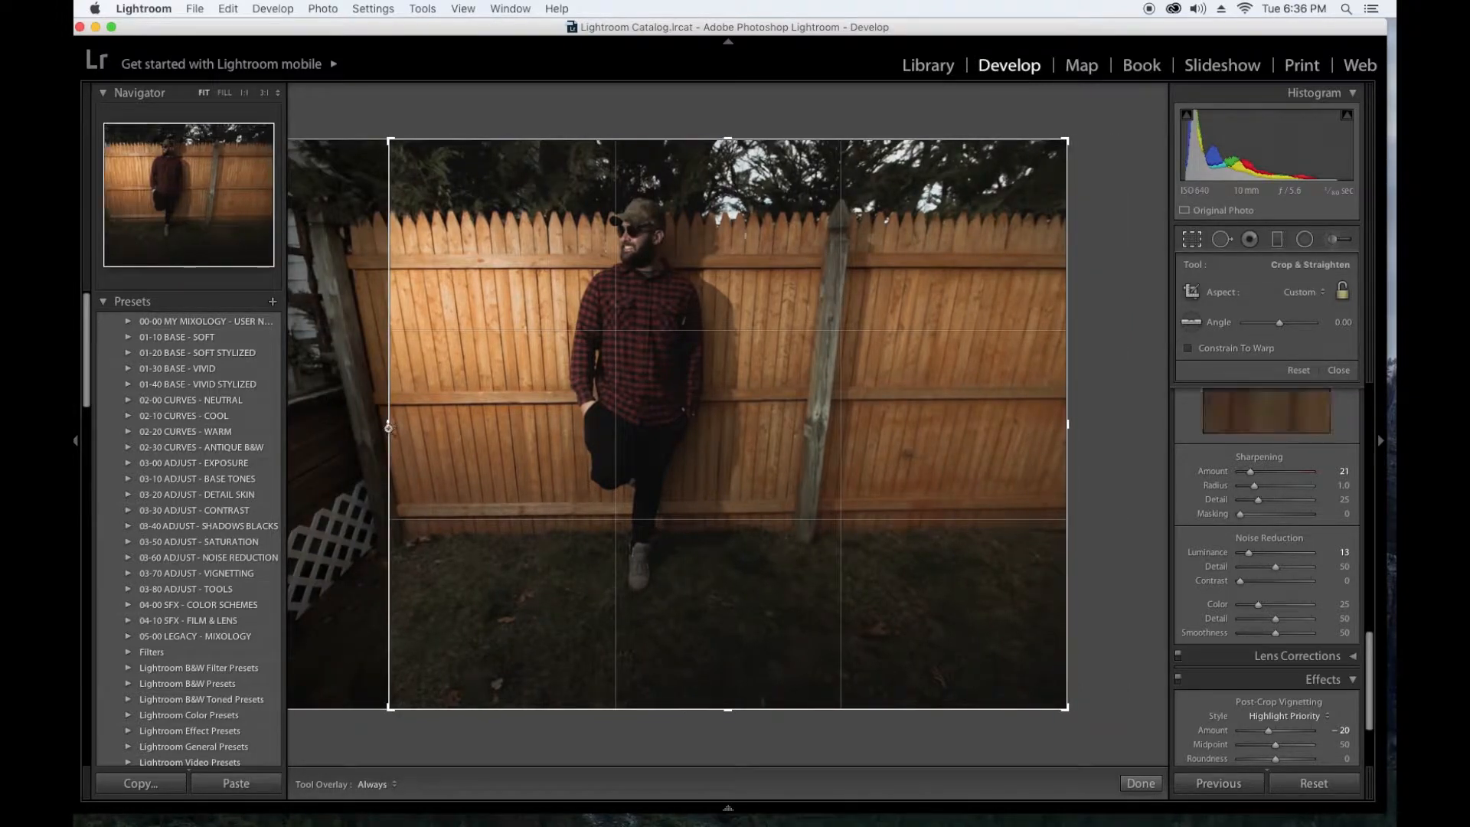
left_click(1338, 370)
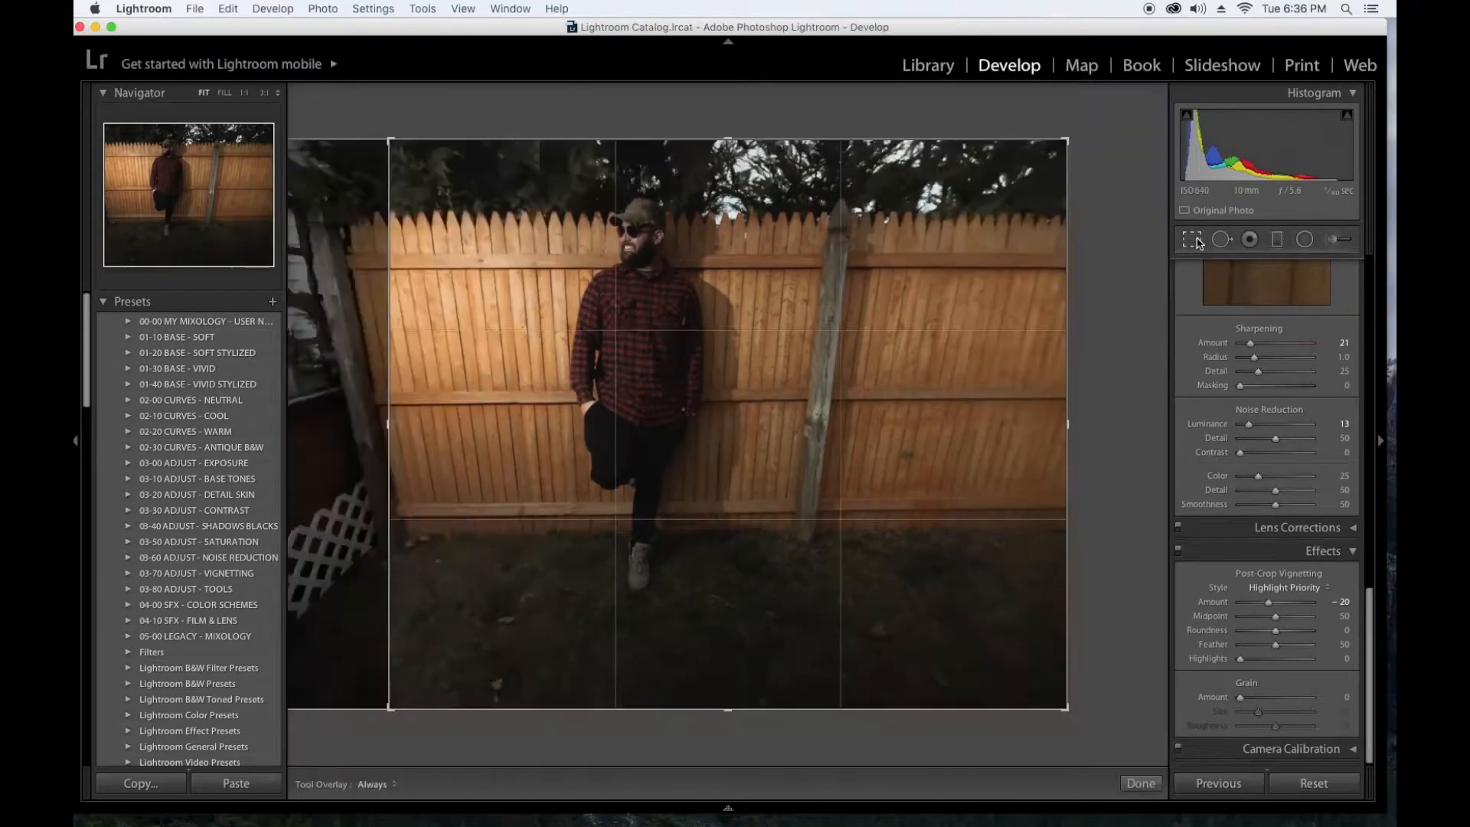
Set the crop's aspect ratio to 4 x 5 / 8 x 10, reposition the photo vertically inside the frame and apply the crop.
left_click(1192, 239)
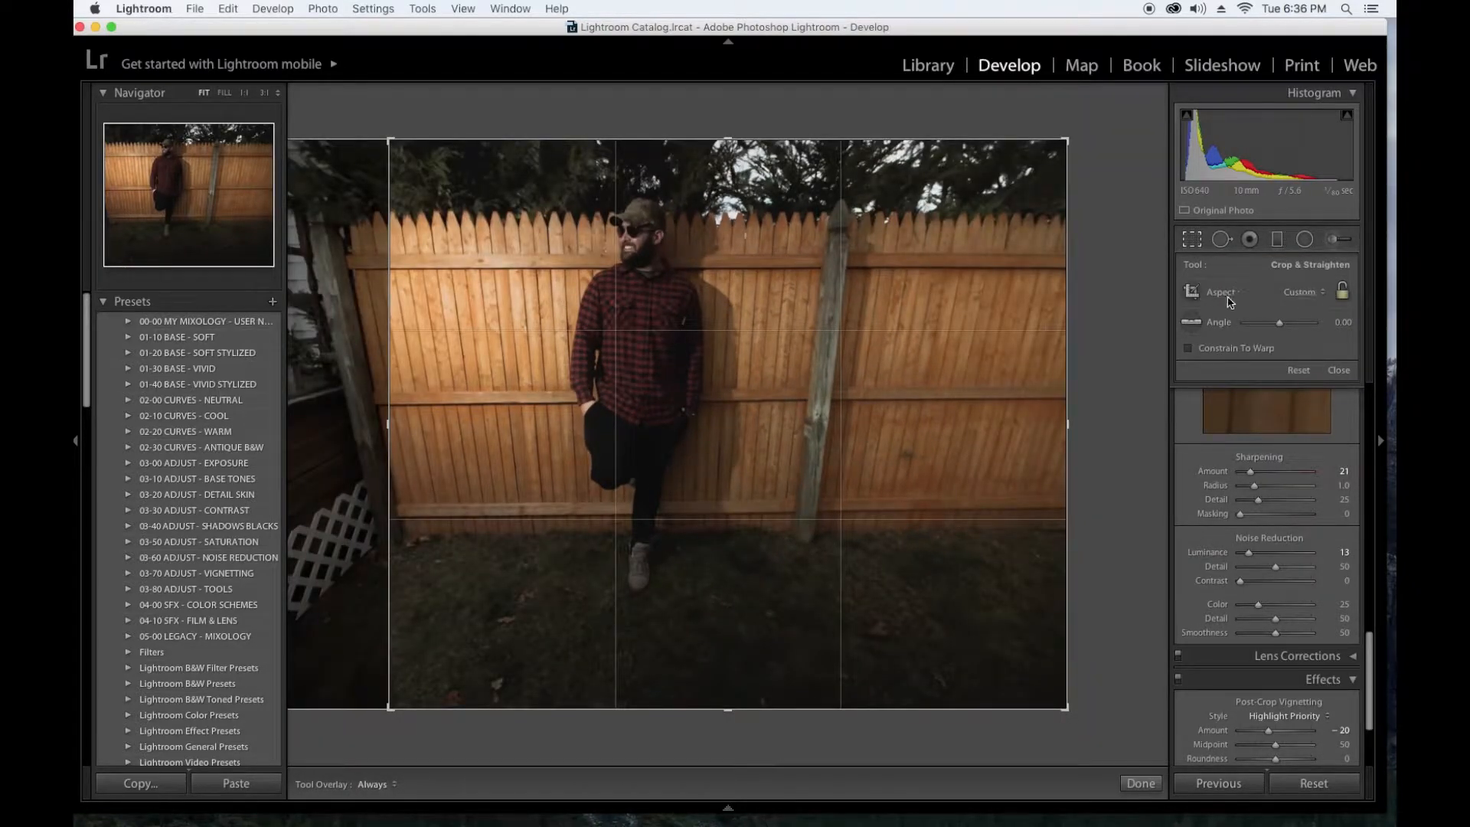
left_click(1302, 292)
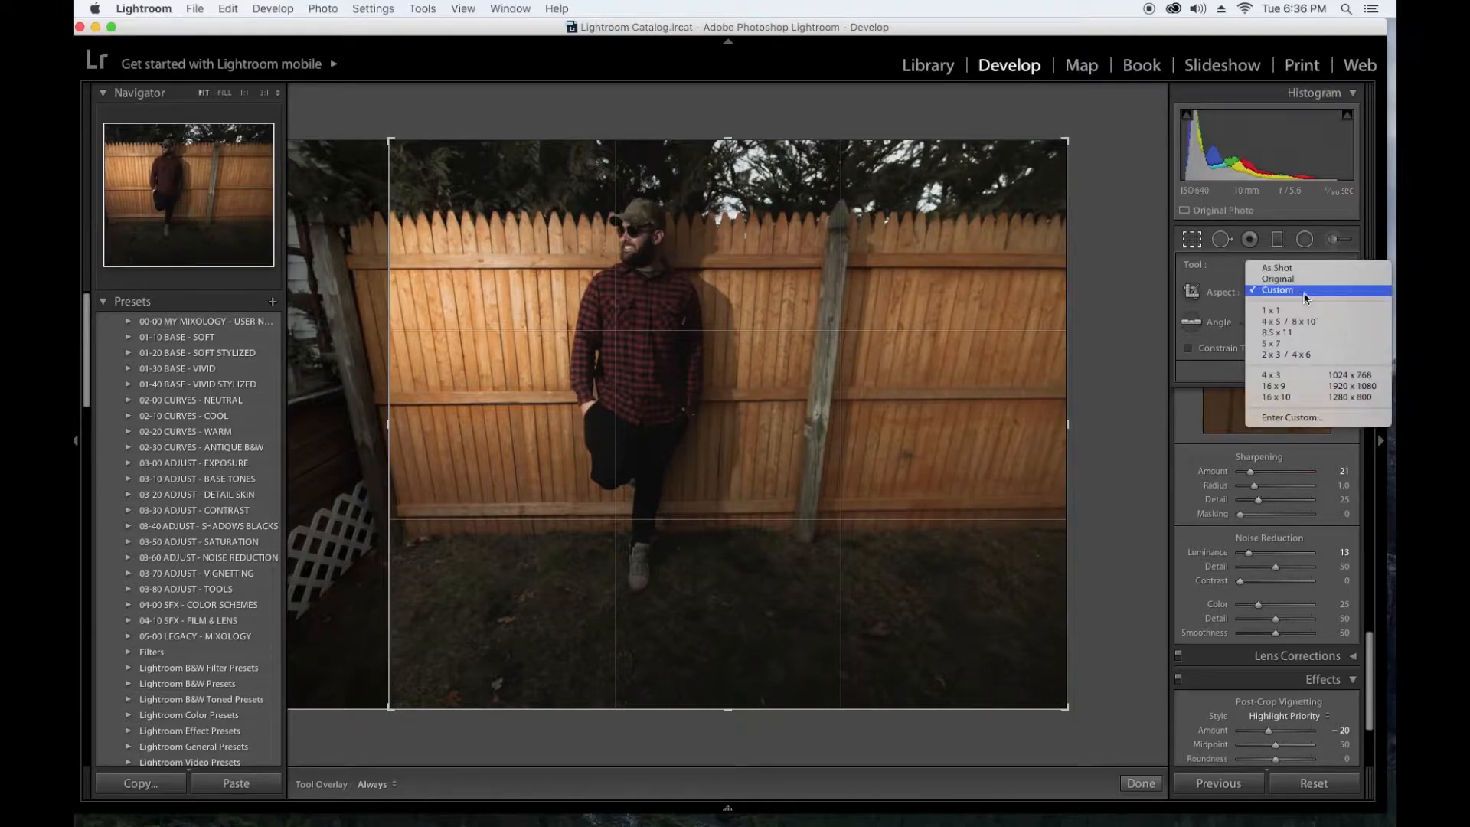
left_click(1298, 322)
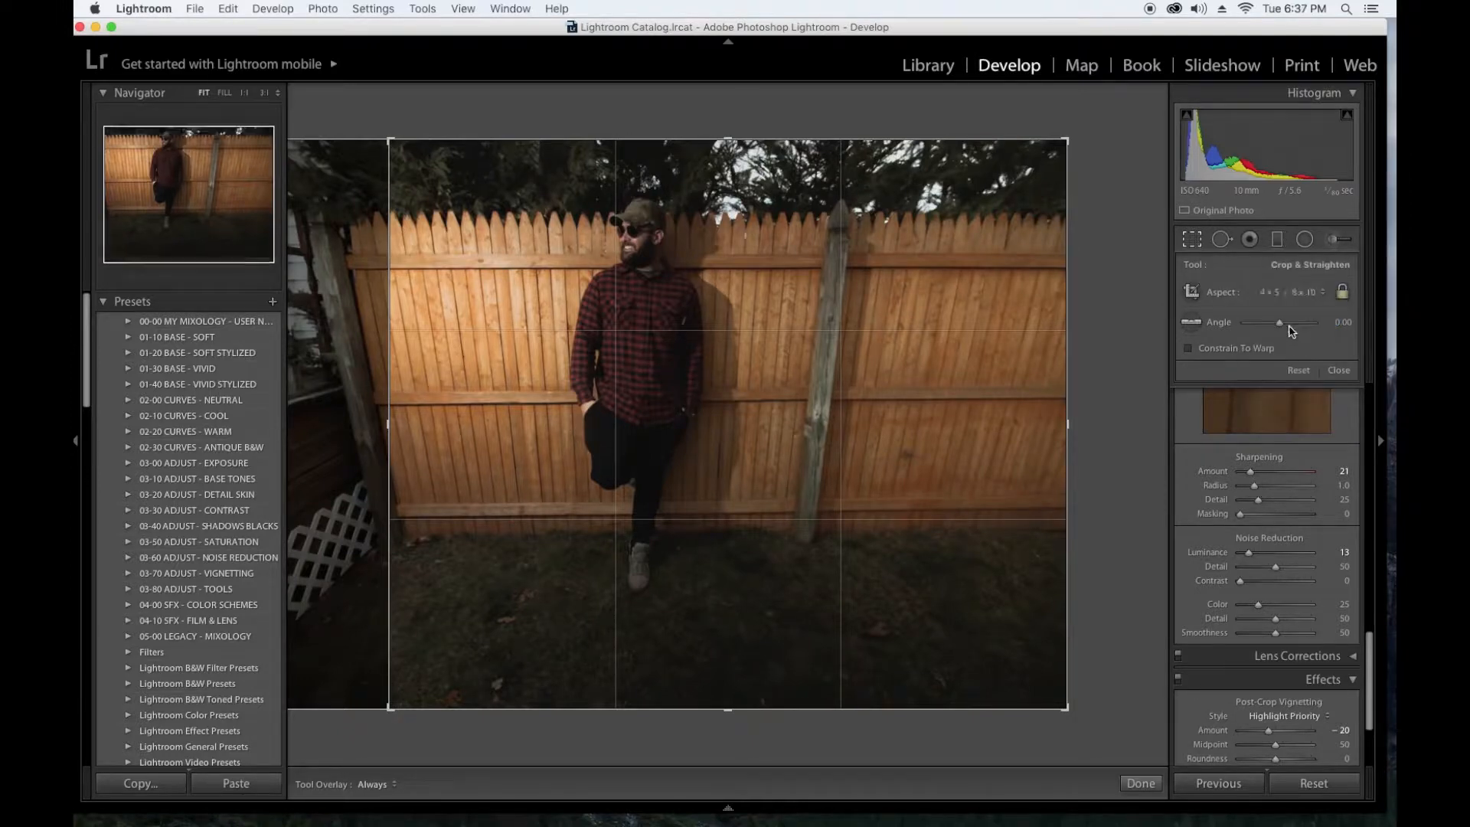
left_click_drag(898, 411, 847, 394)
key("super+z")
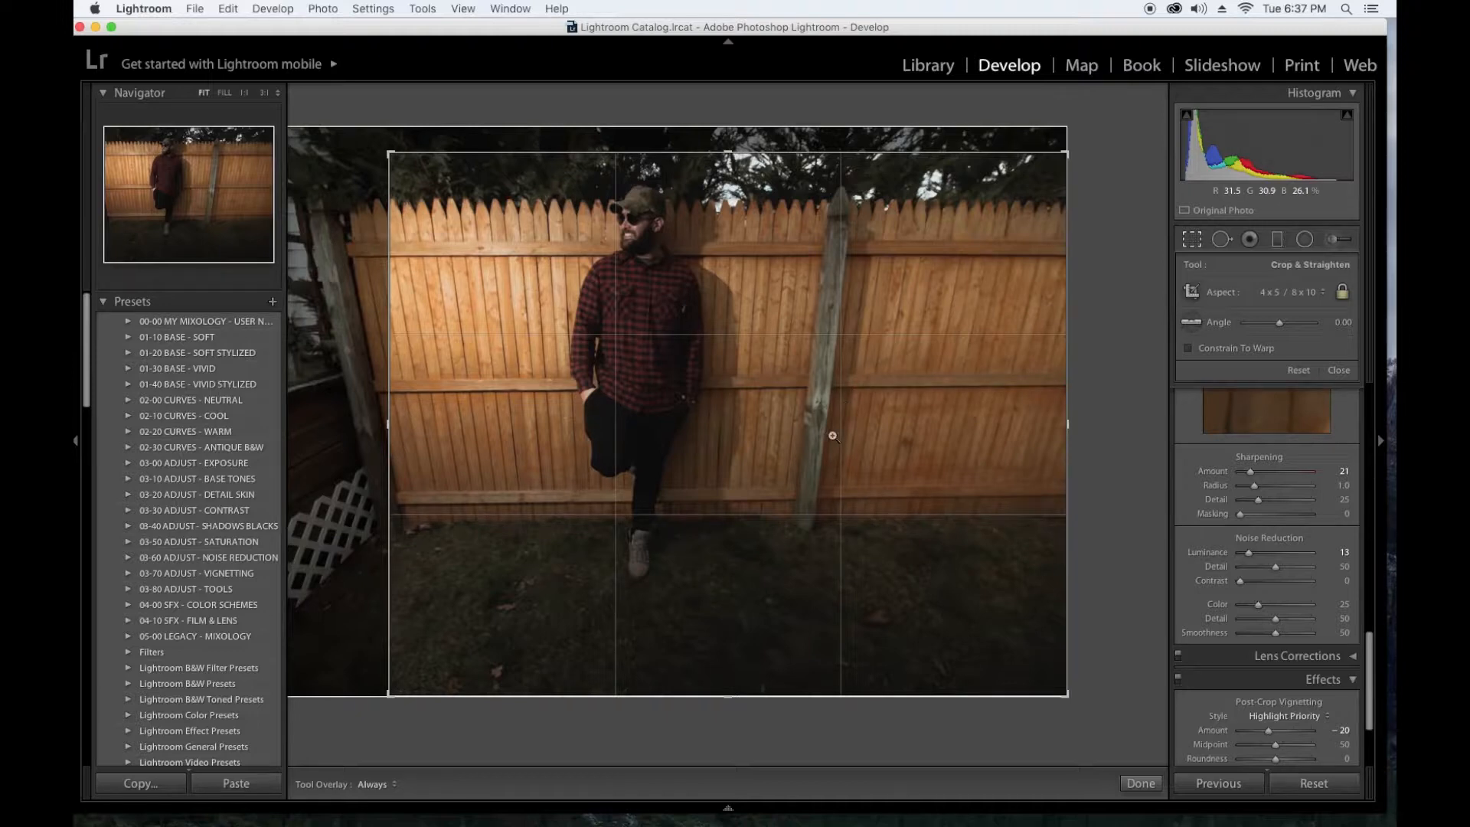
key("r")
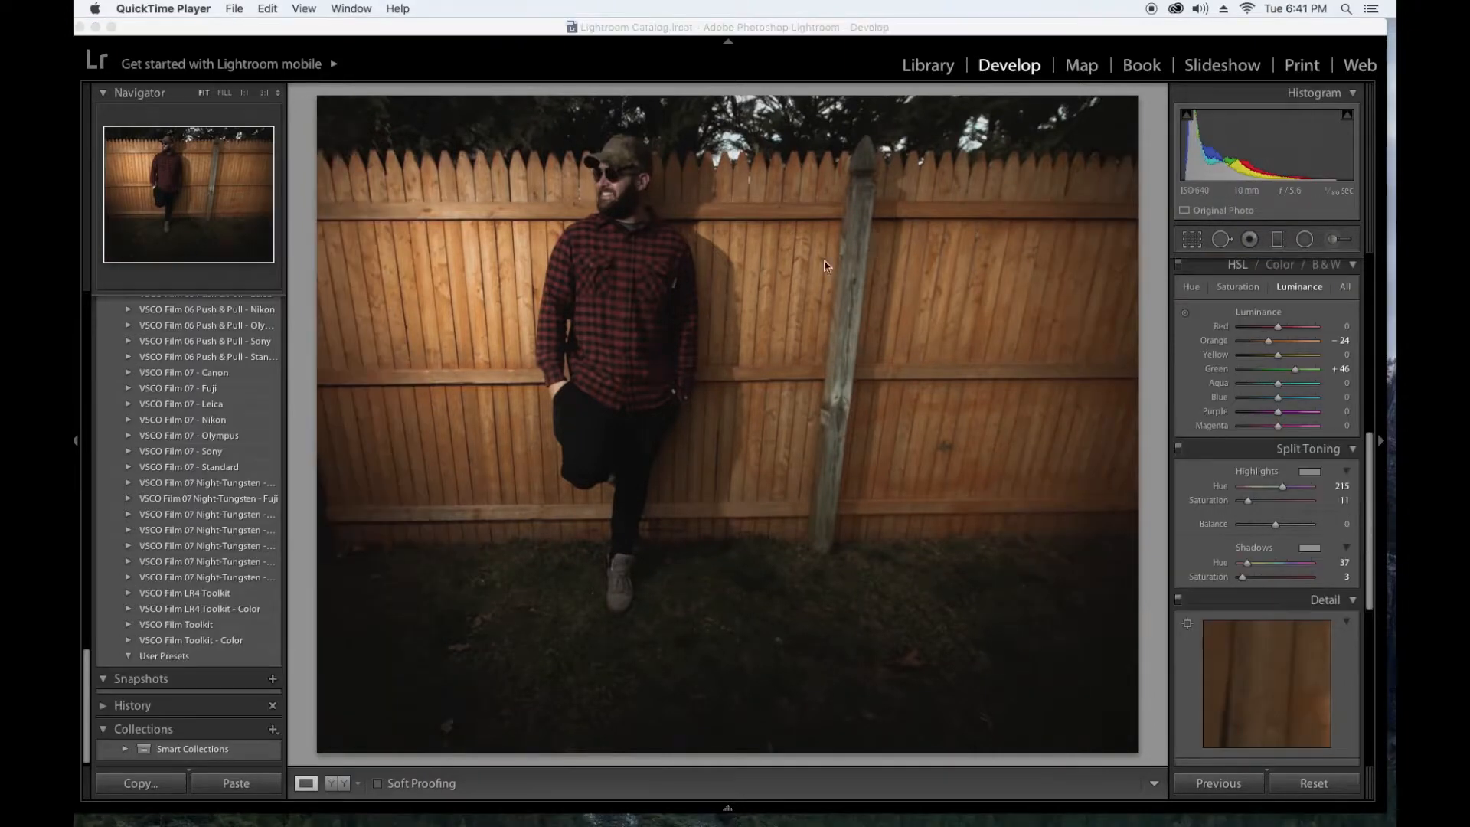
Send the graded photo to Adobe Photoshop CC 2015.5 for editing and switch to Photoshop.
left_click(990, 70)
right_click(818, 630)
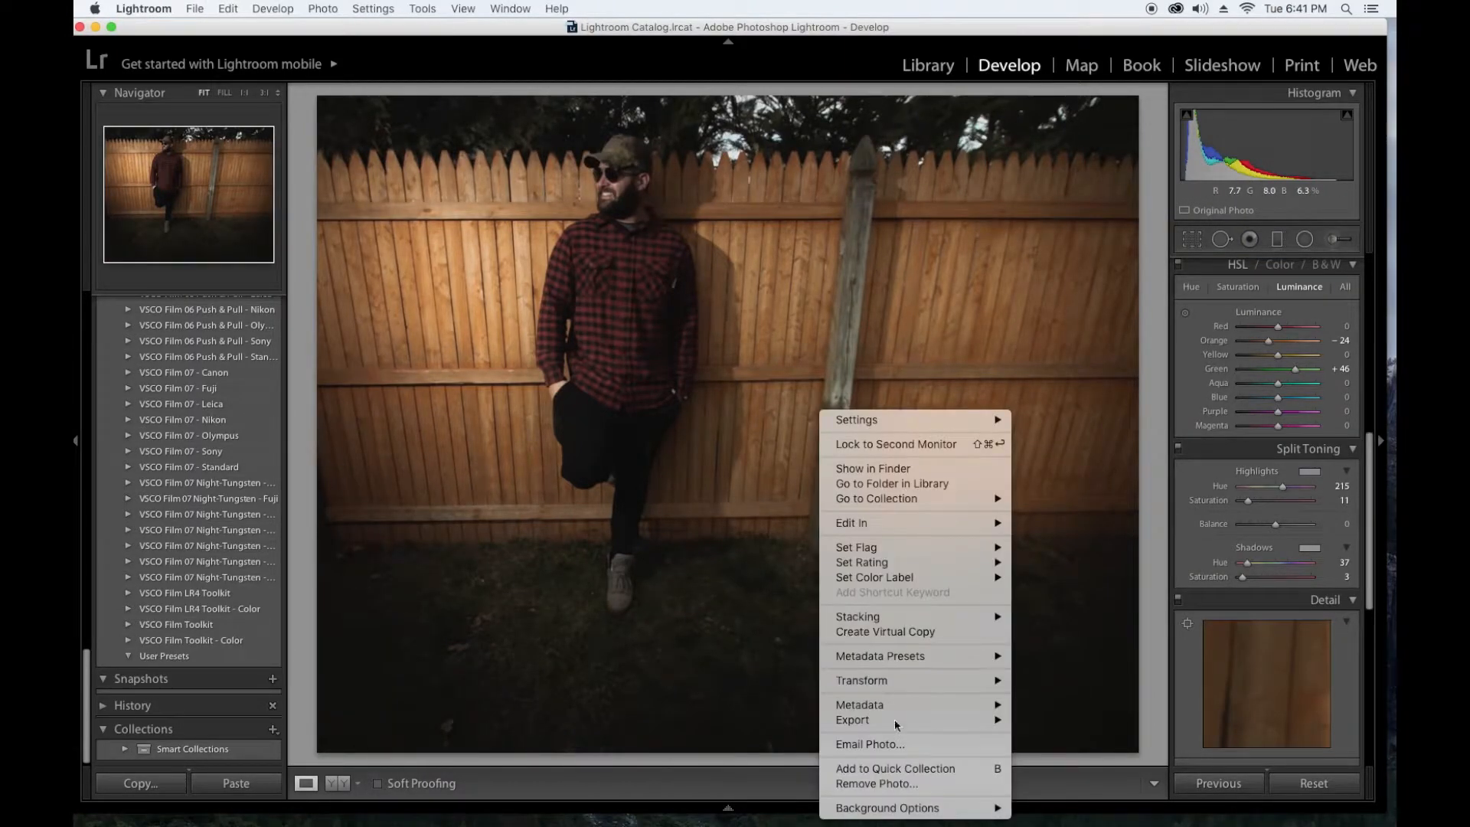
mouse_move(893, 527)
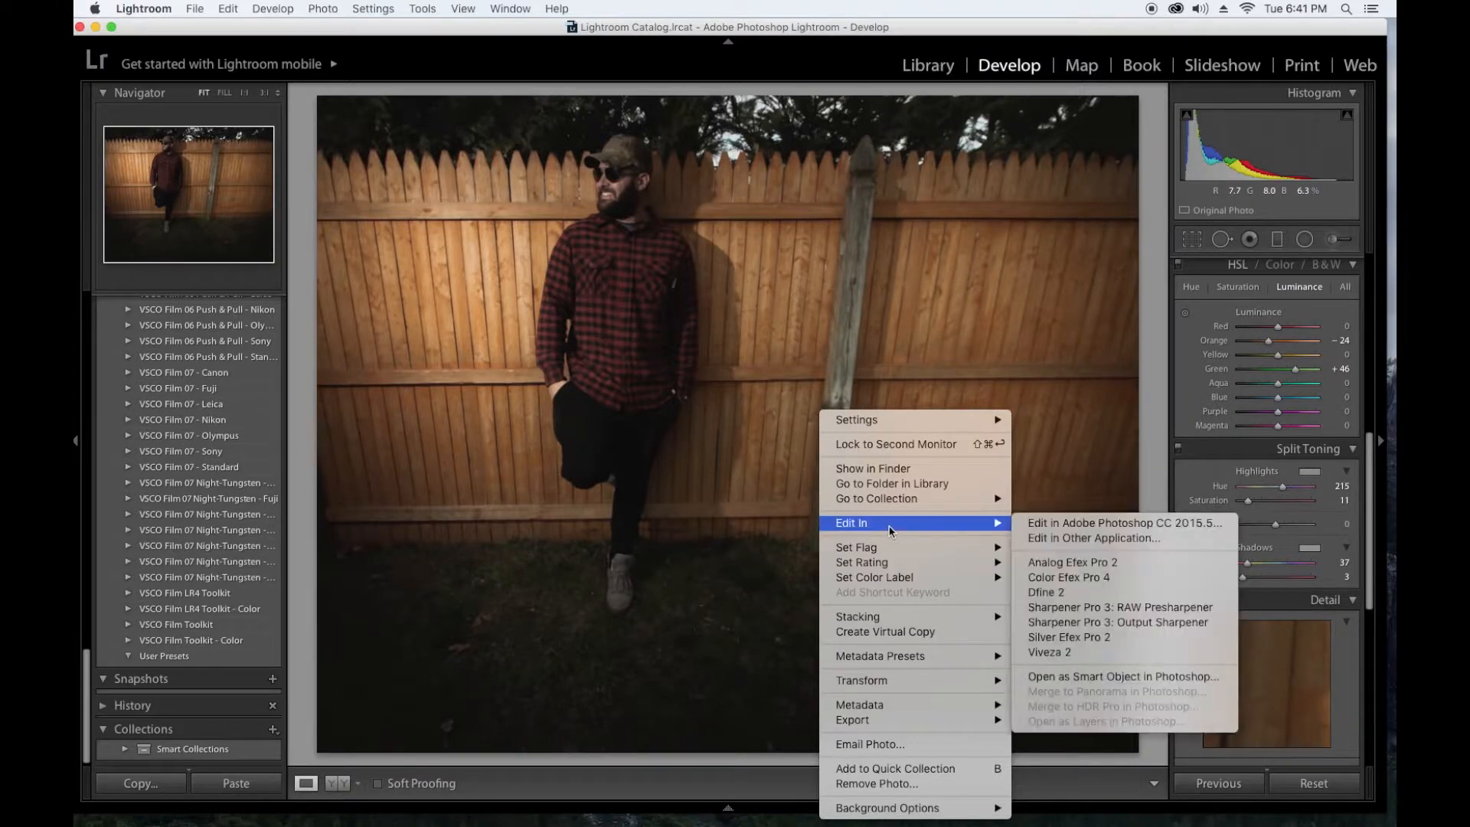
left_click(1086, 524)
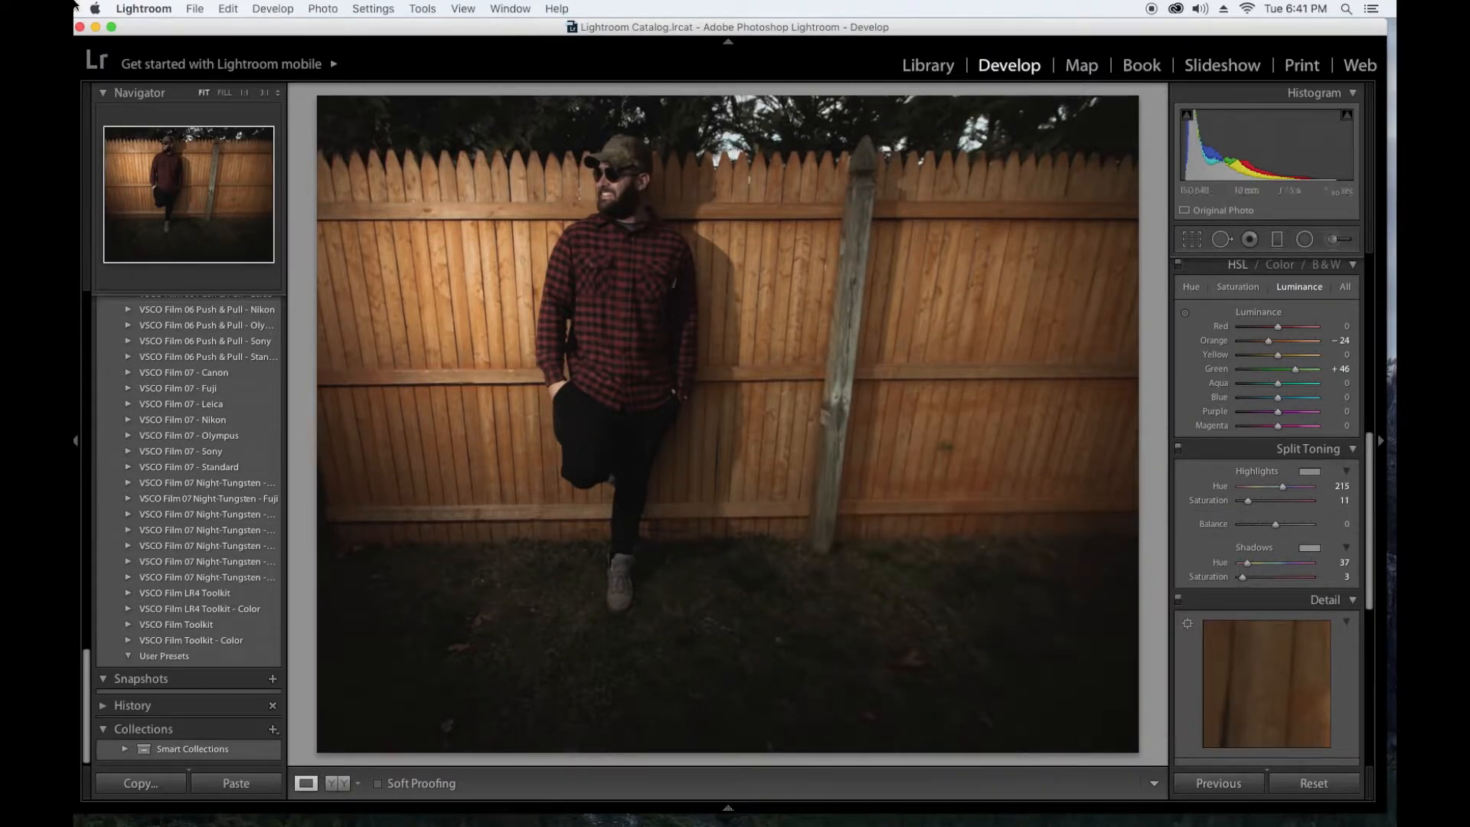
mouse_move(551, 819)
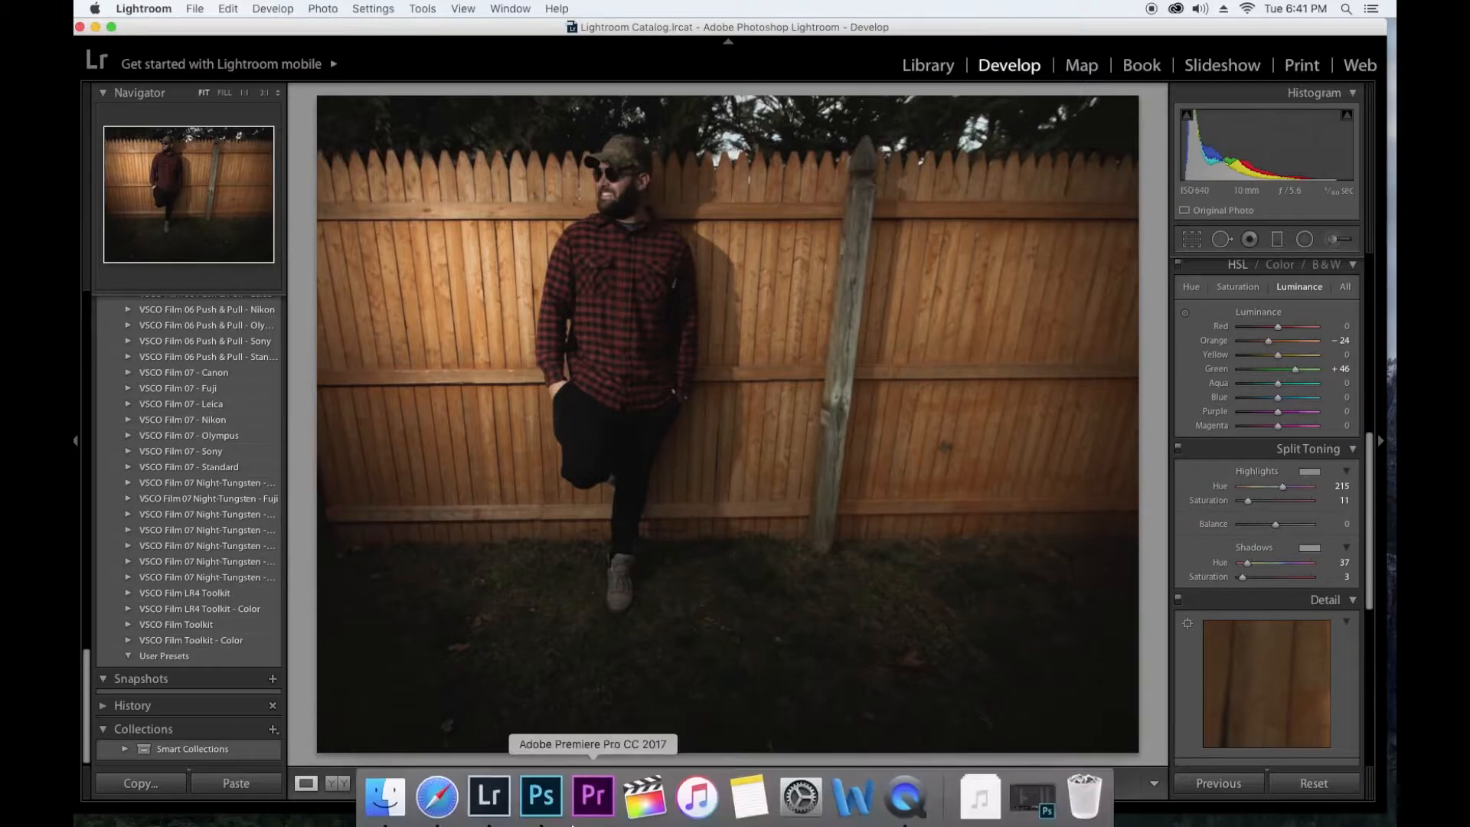
left_click(547, 810)
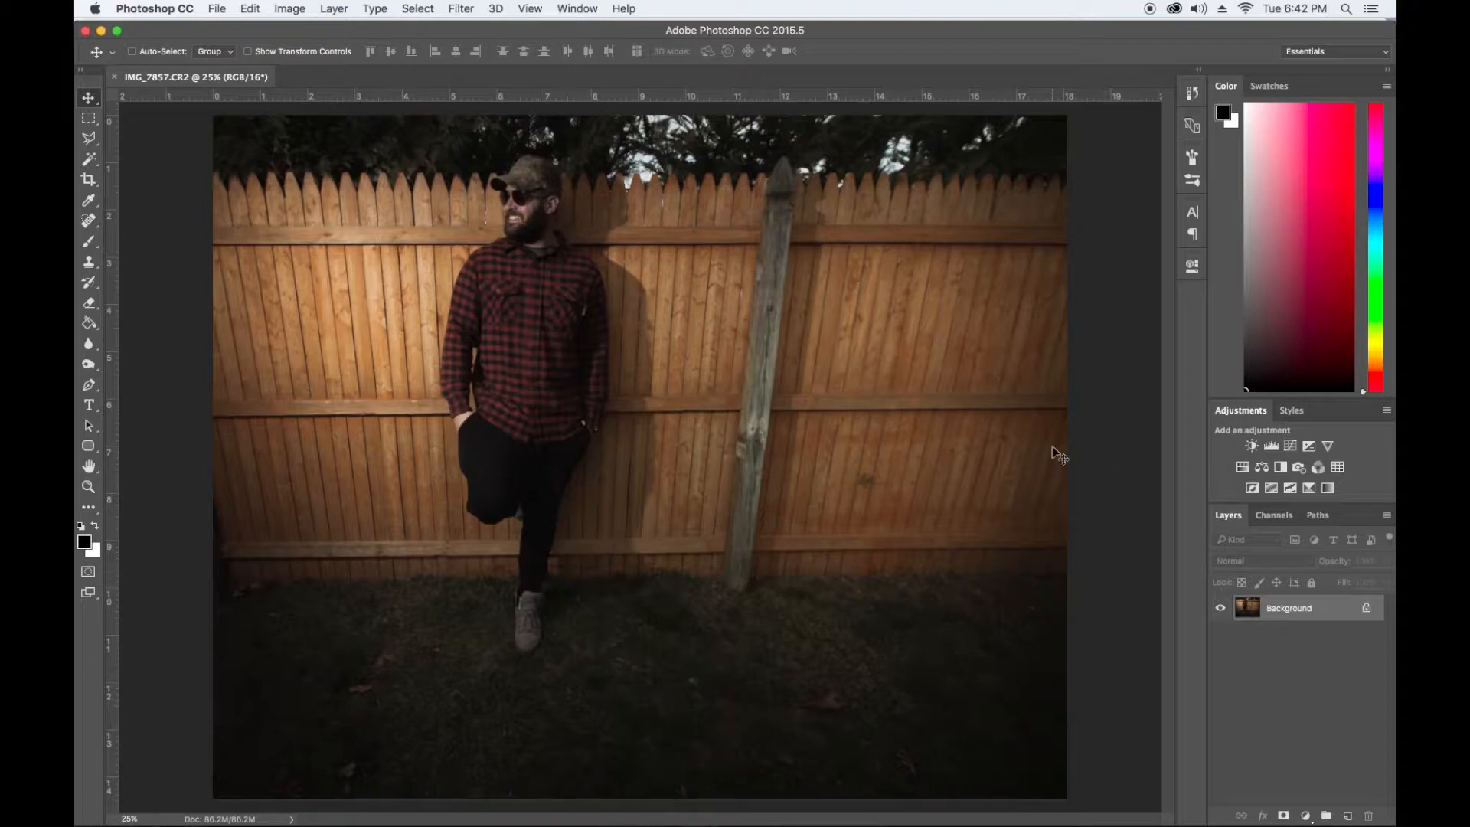
Convert the locked Background into a regular layer, keeping the default name.
key("super+minus")
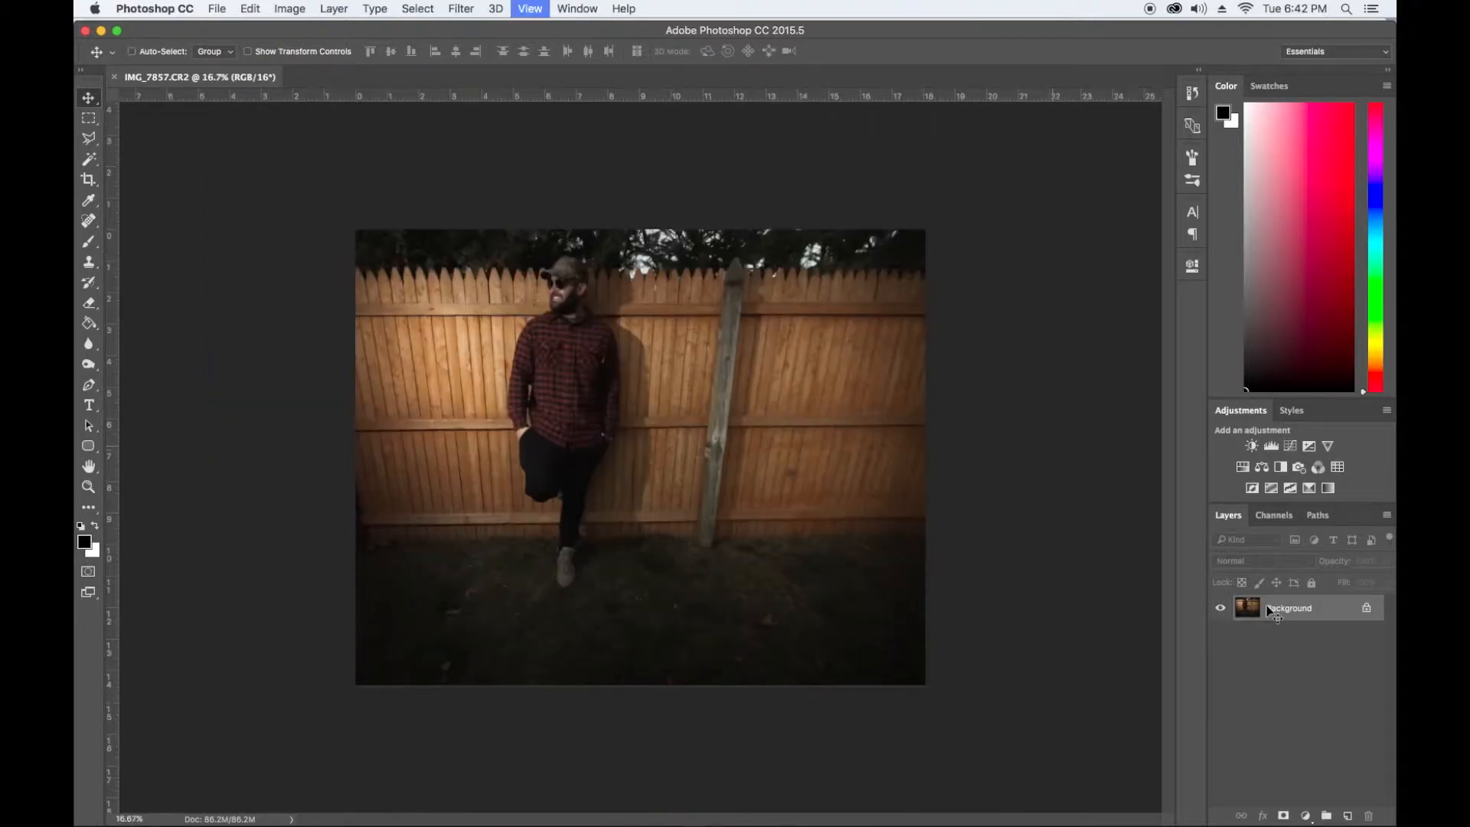
double_click(1272, 608)
key("Return")
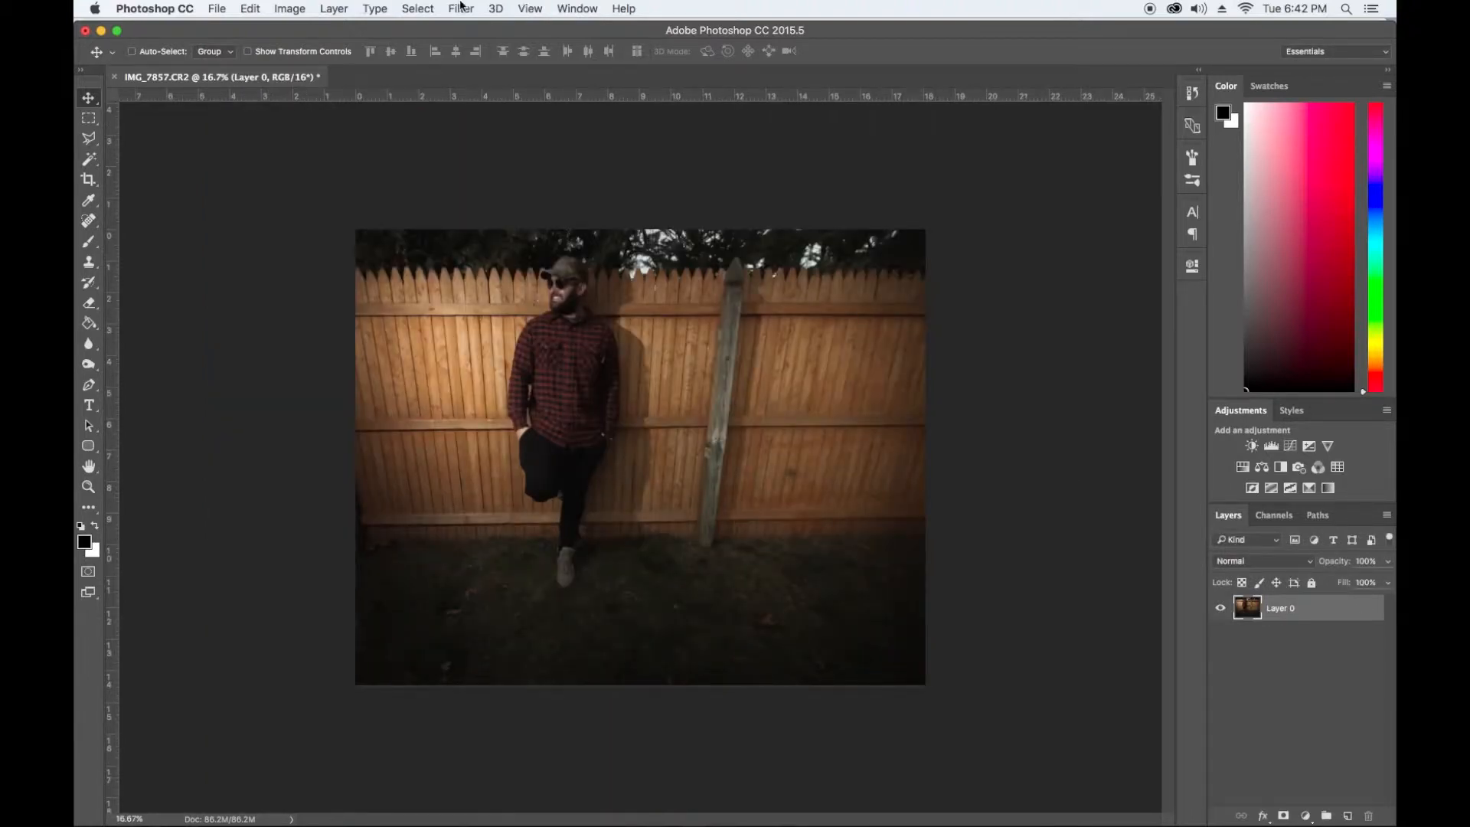
Open the Nik Collection's Color Efex Pro 4 filter on the photo layer.
left_click(462, 8)
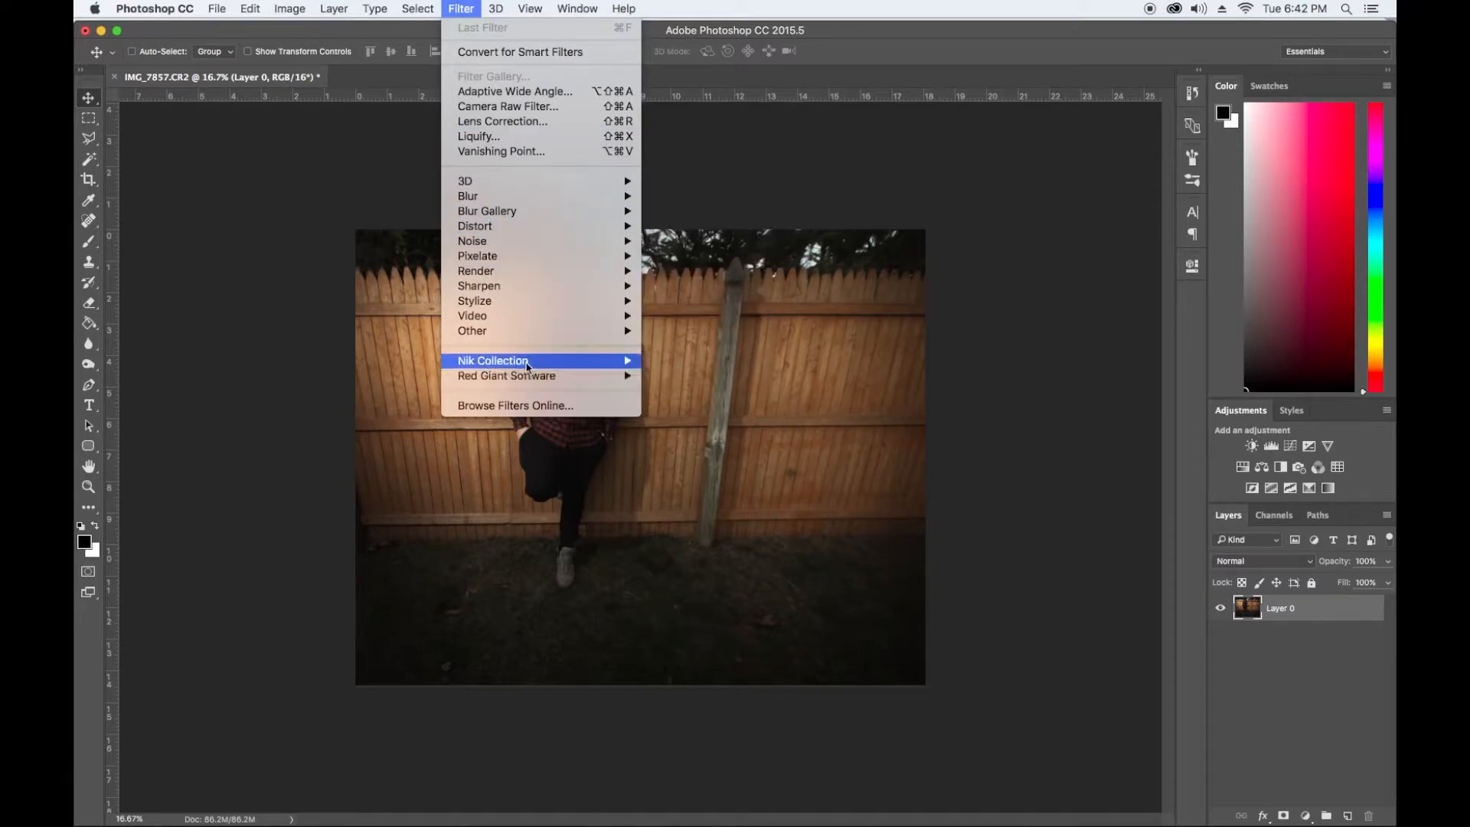
mouse_move(532, 366)
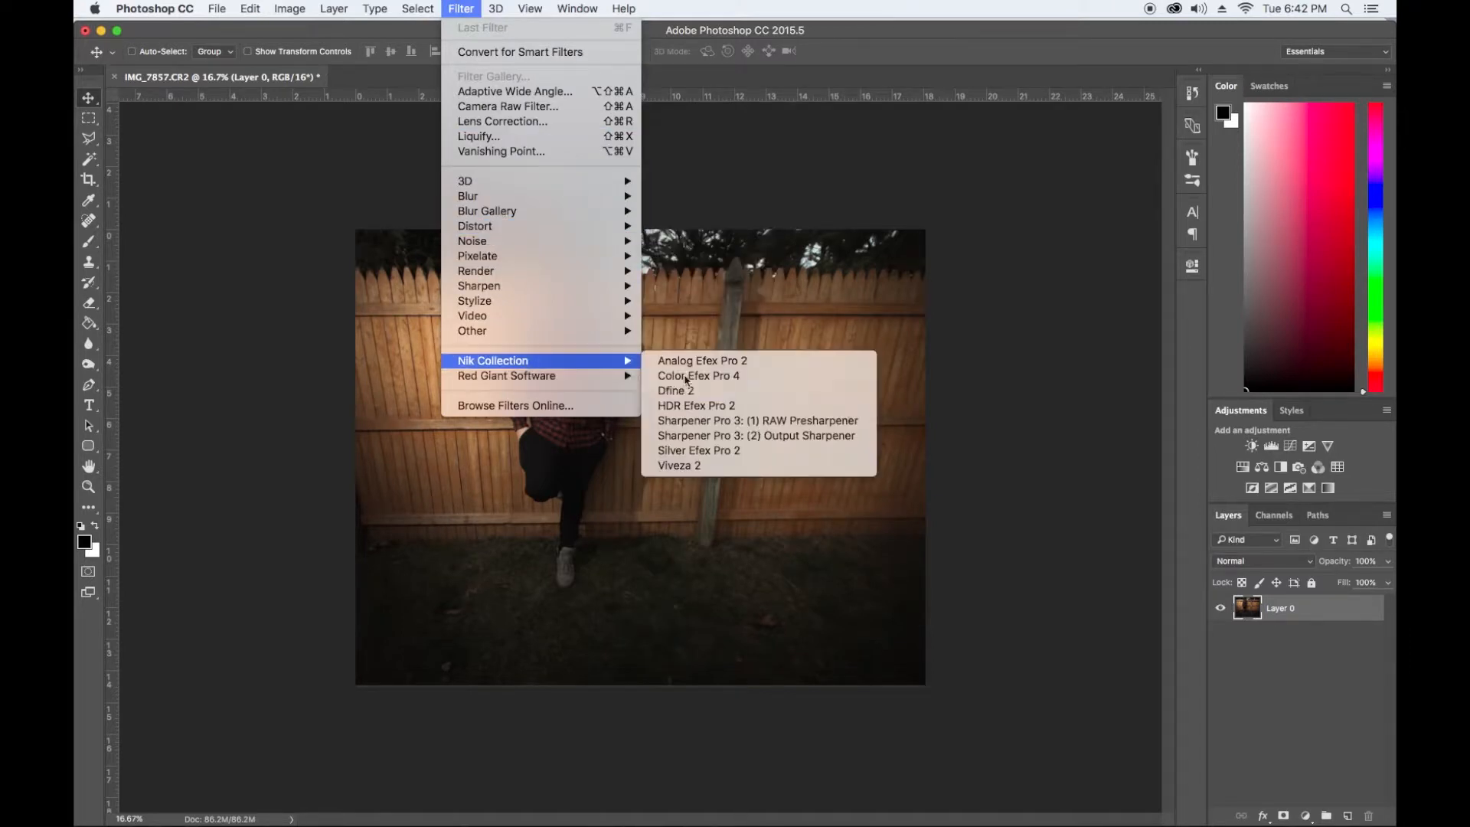
left_click(745, 378)
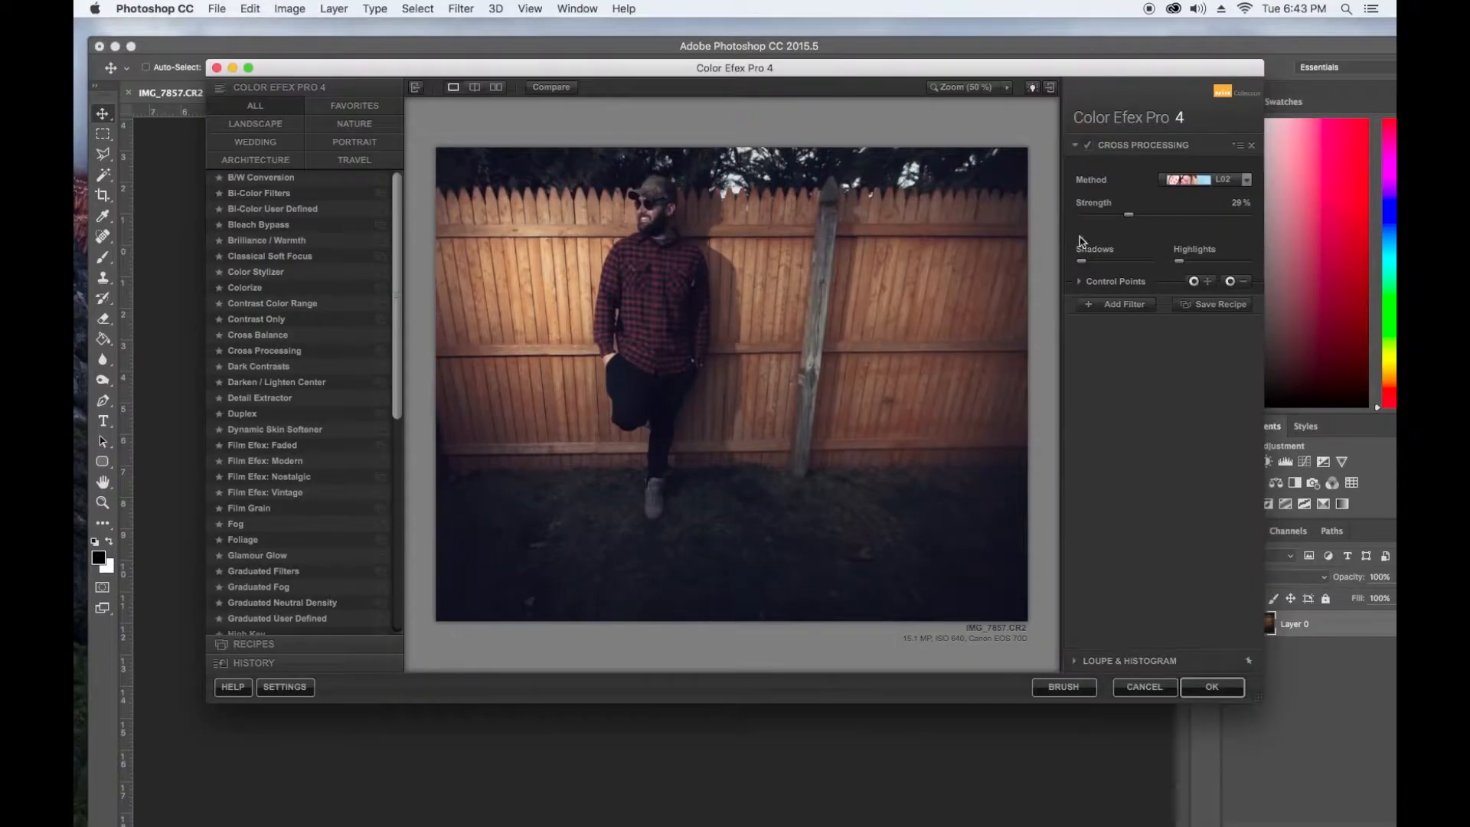
left_click(1218, 184)
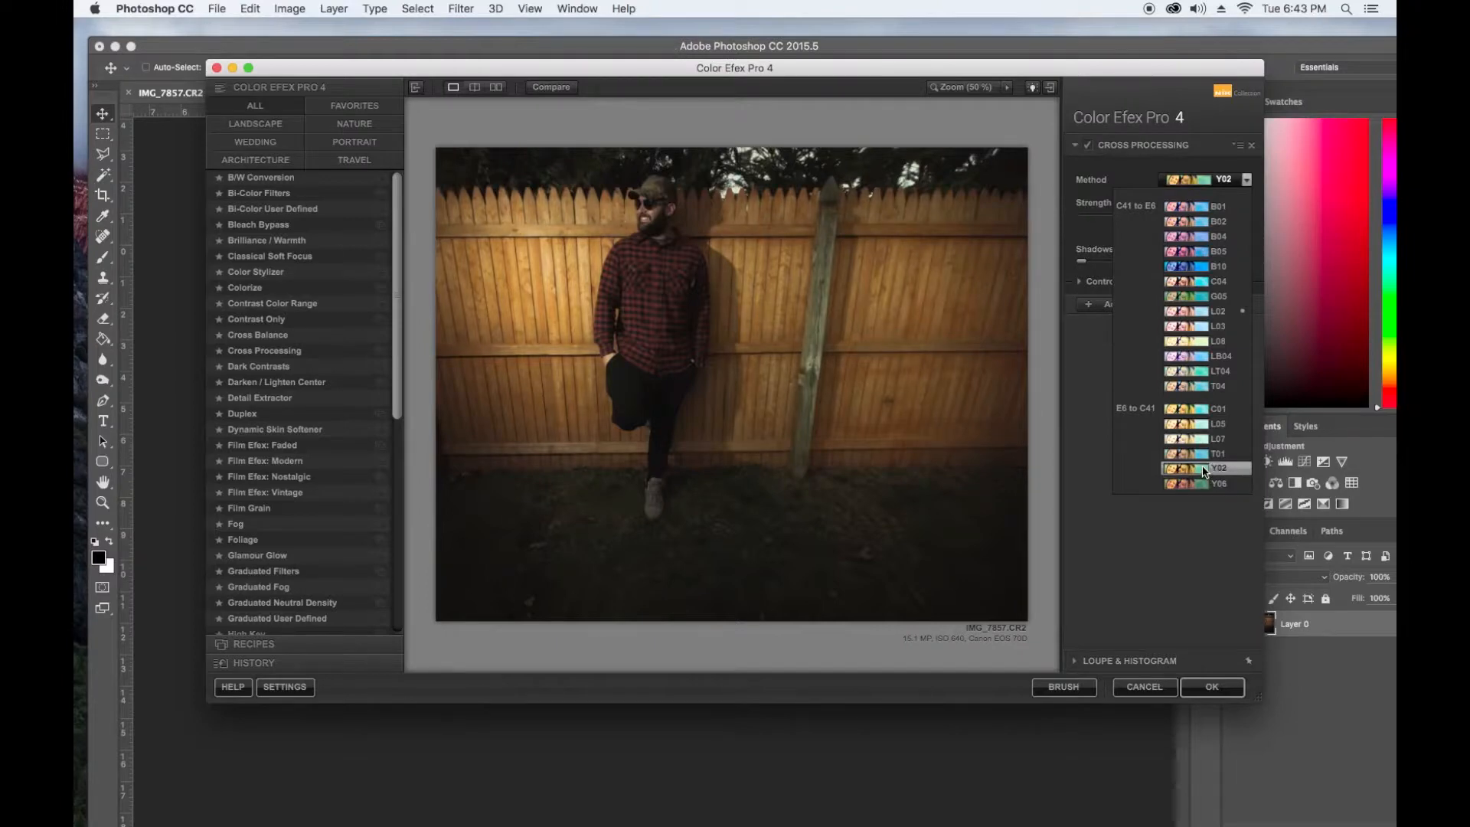
left_click(464, 10)
left_click(462, 9)
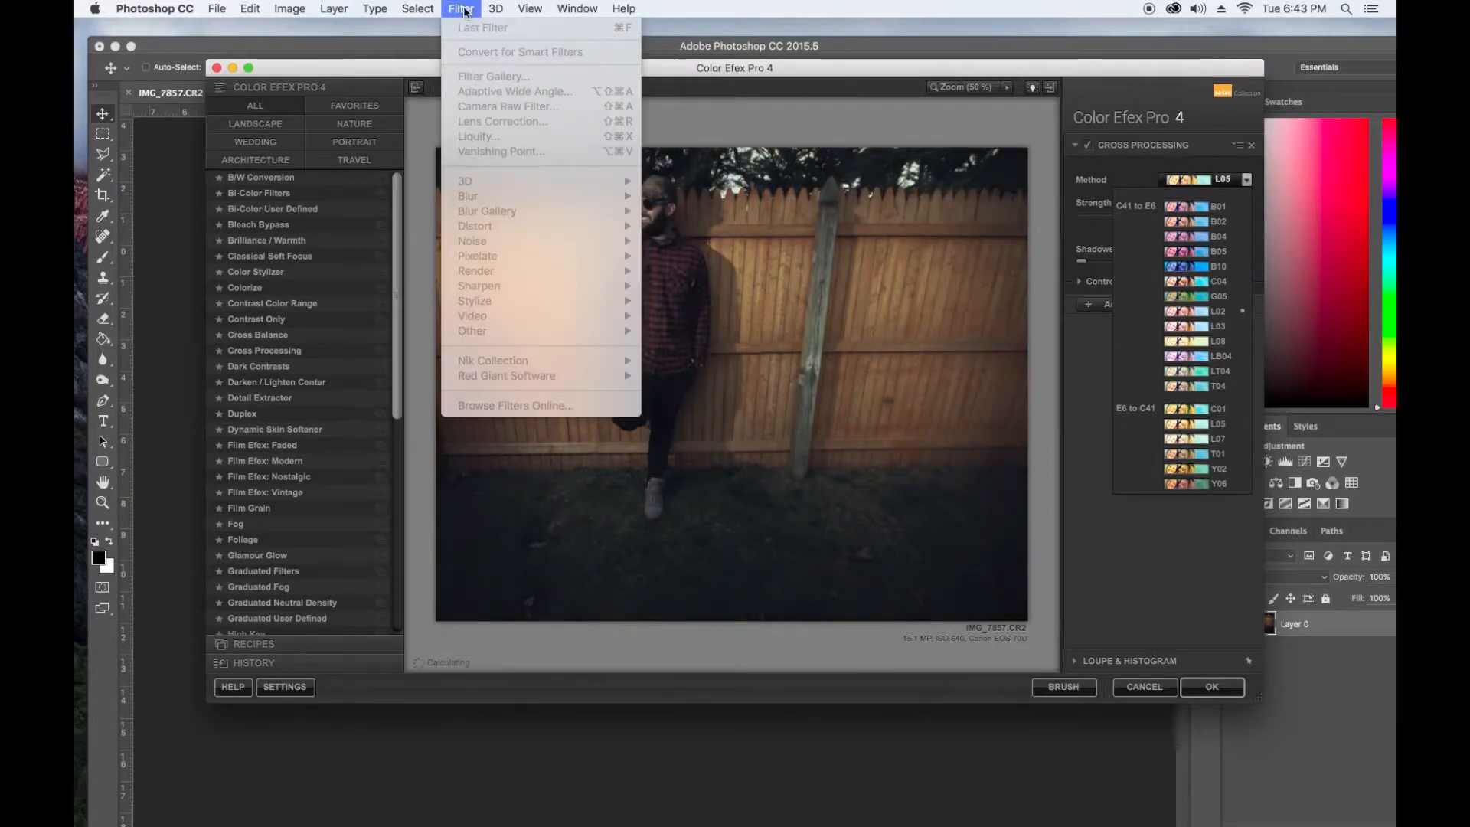
left_click(942, 52)
left_click(1226, 182)
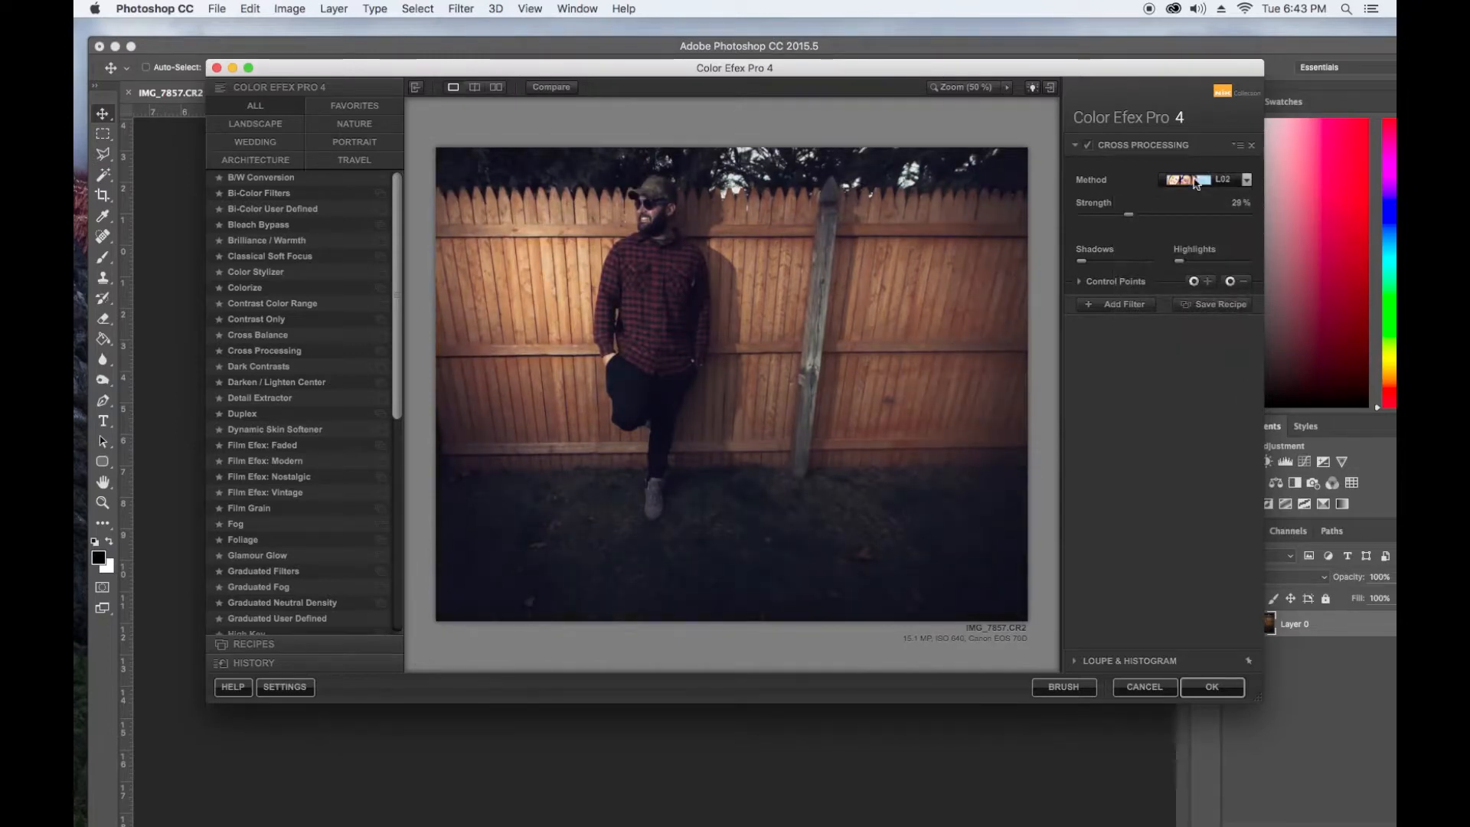
Apply Cross Processing with the L02 method, and toggle the resulting layer's visibility to compare before and after.
left_click(1198, 183)
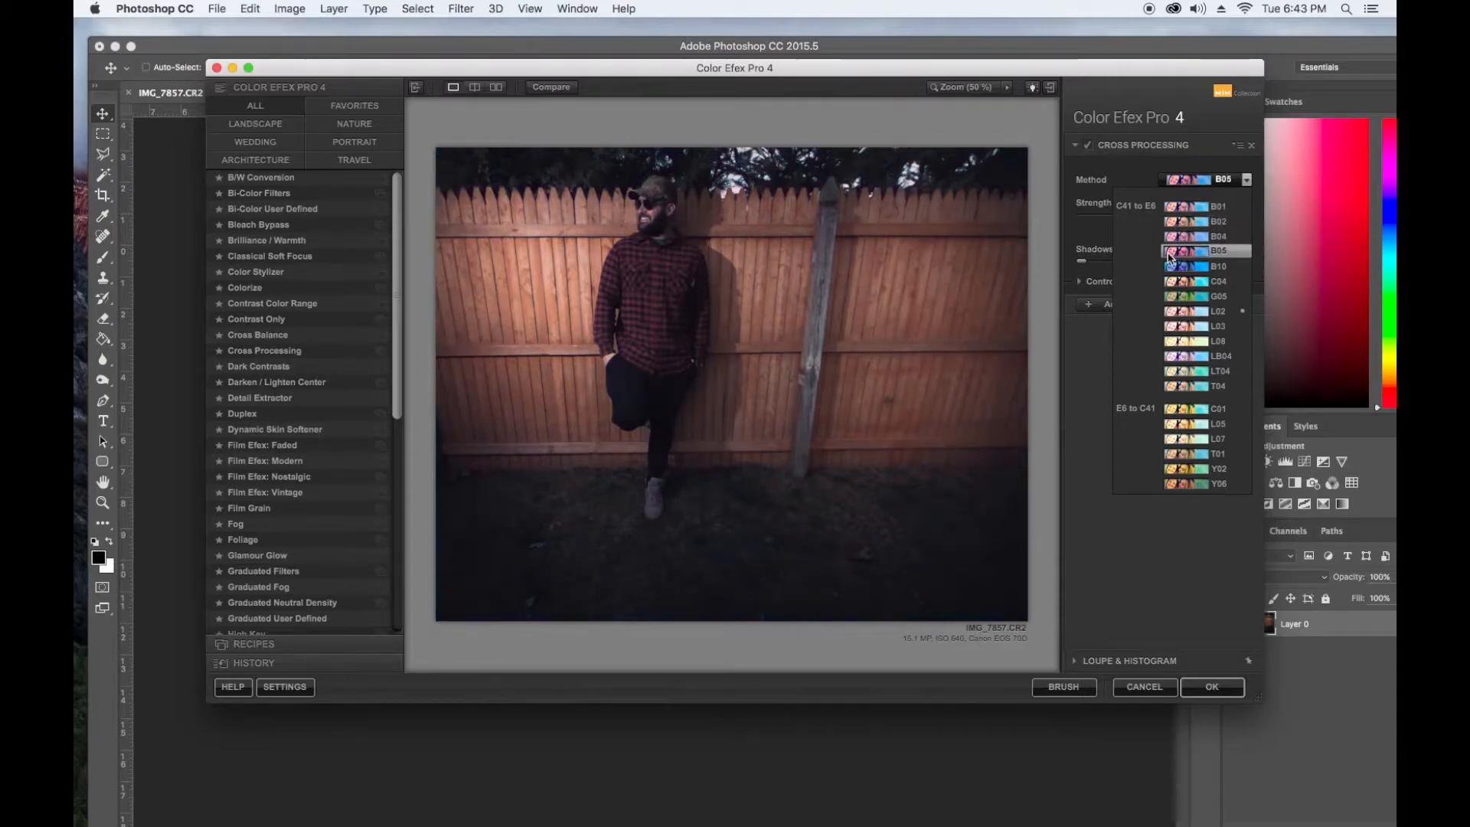
left_click(1171, 310)
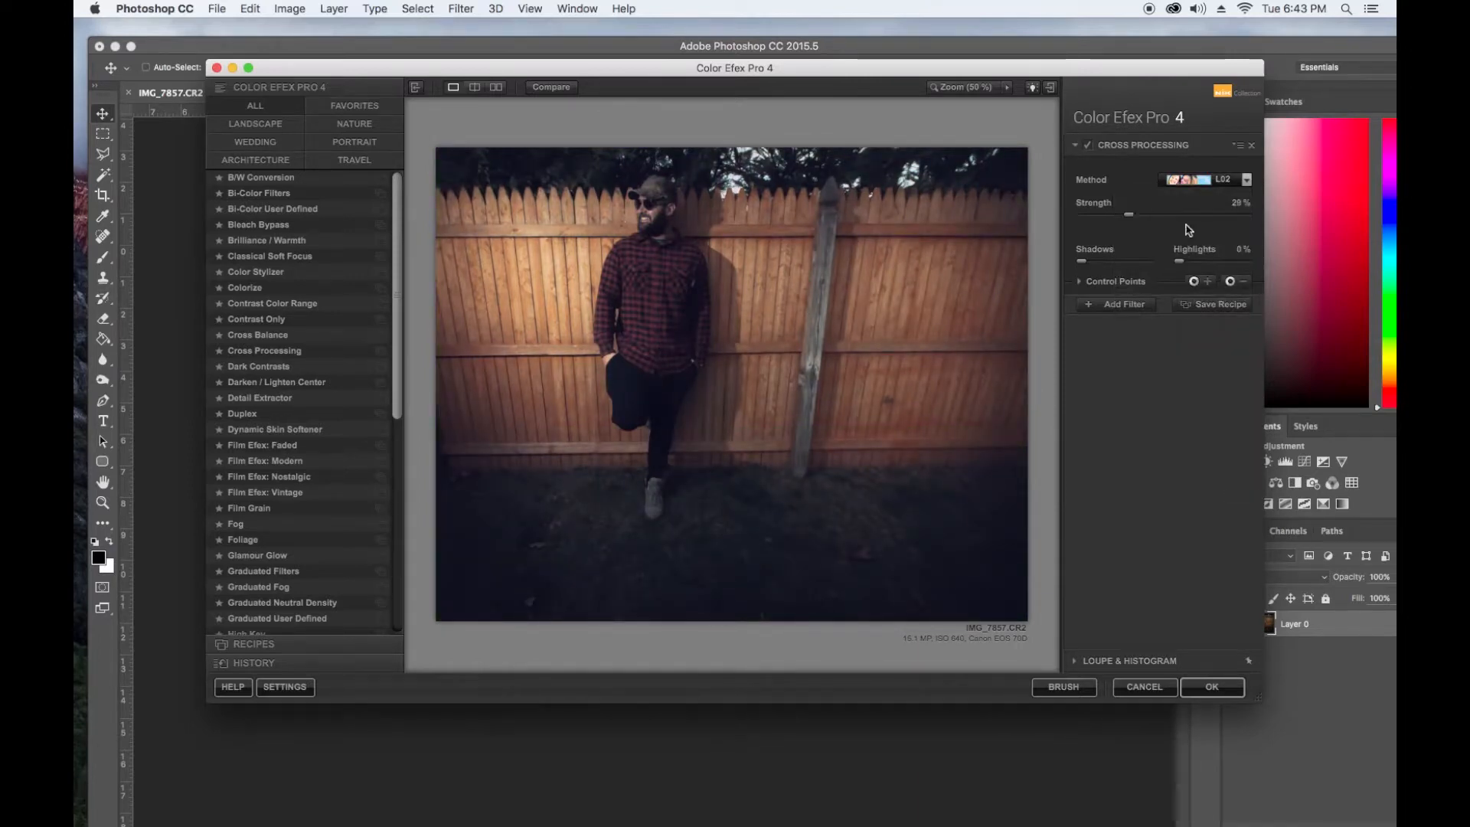
left_click(1225, 691)
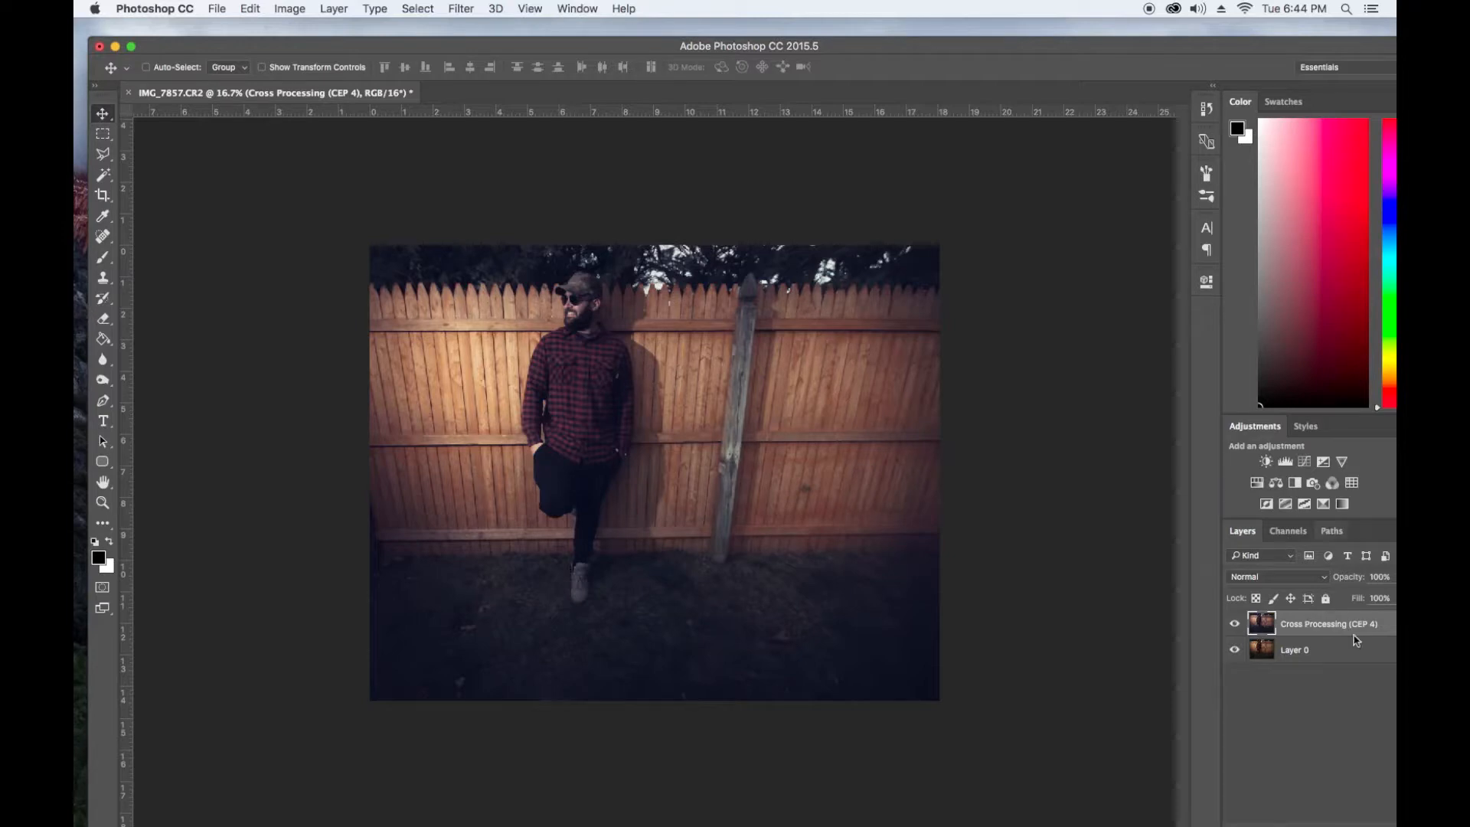
left_click(1233, 624)
left_click(1233, 624)
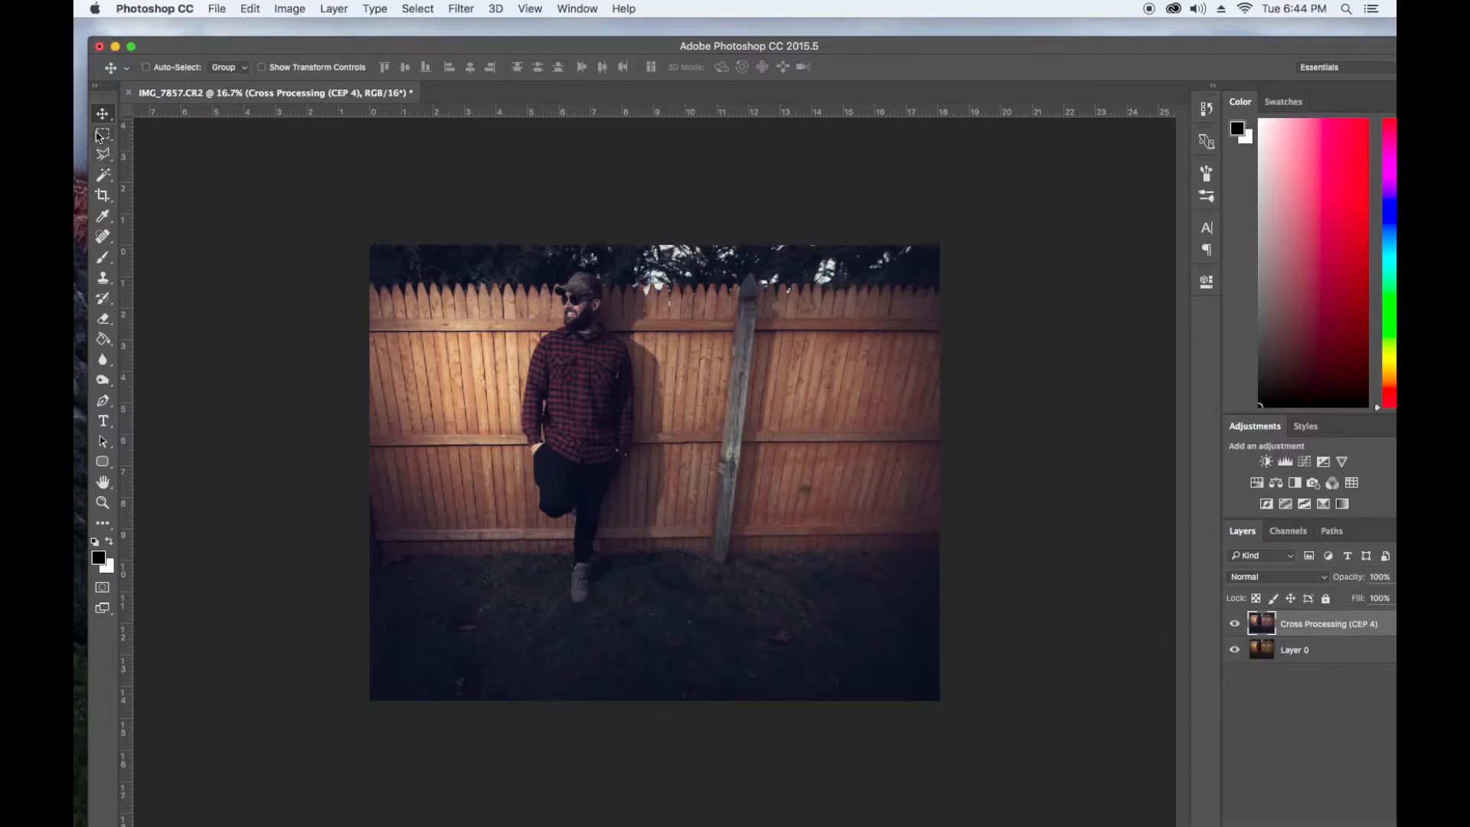
Add a new empty layer and select a full-width strip about 0.95 in high along the photo's top edge.
left_click(103, 134)
key("super+shift+n")
key("Return")
mouse_move(318, 236)
left_mouse_down()
mouse_move(288, 232)
mouse_move(314, 218)
left_mouse_up()
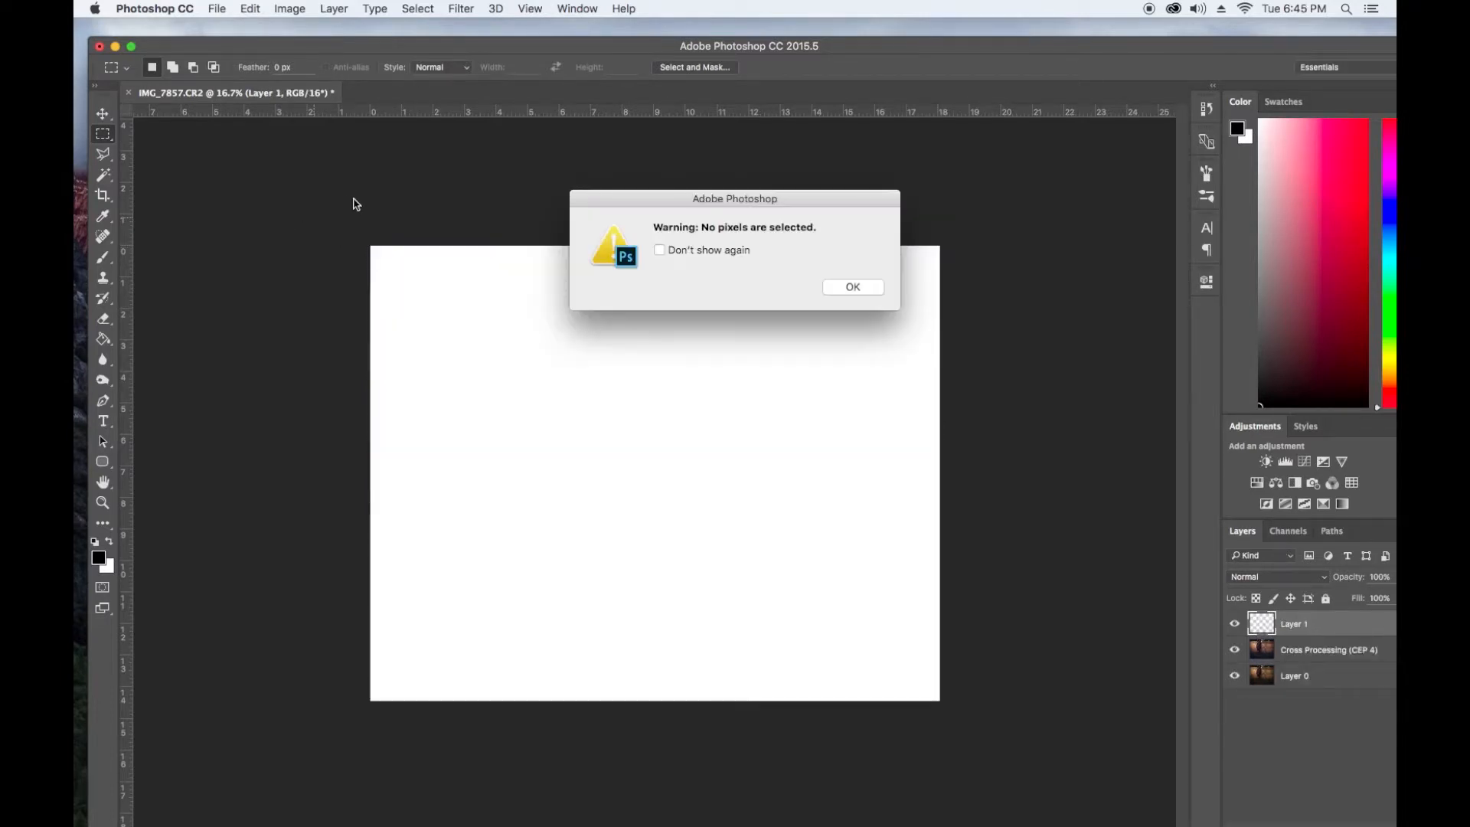
left_click(853, 286)
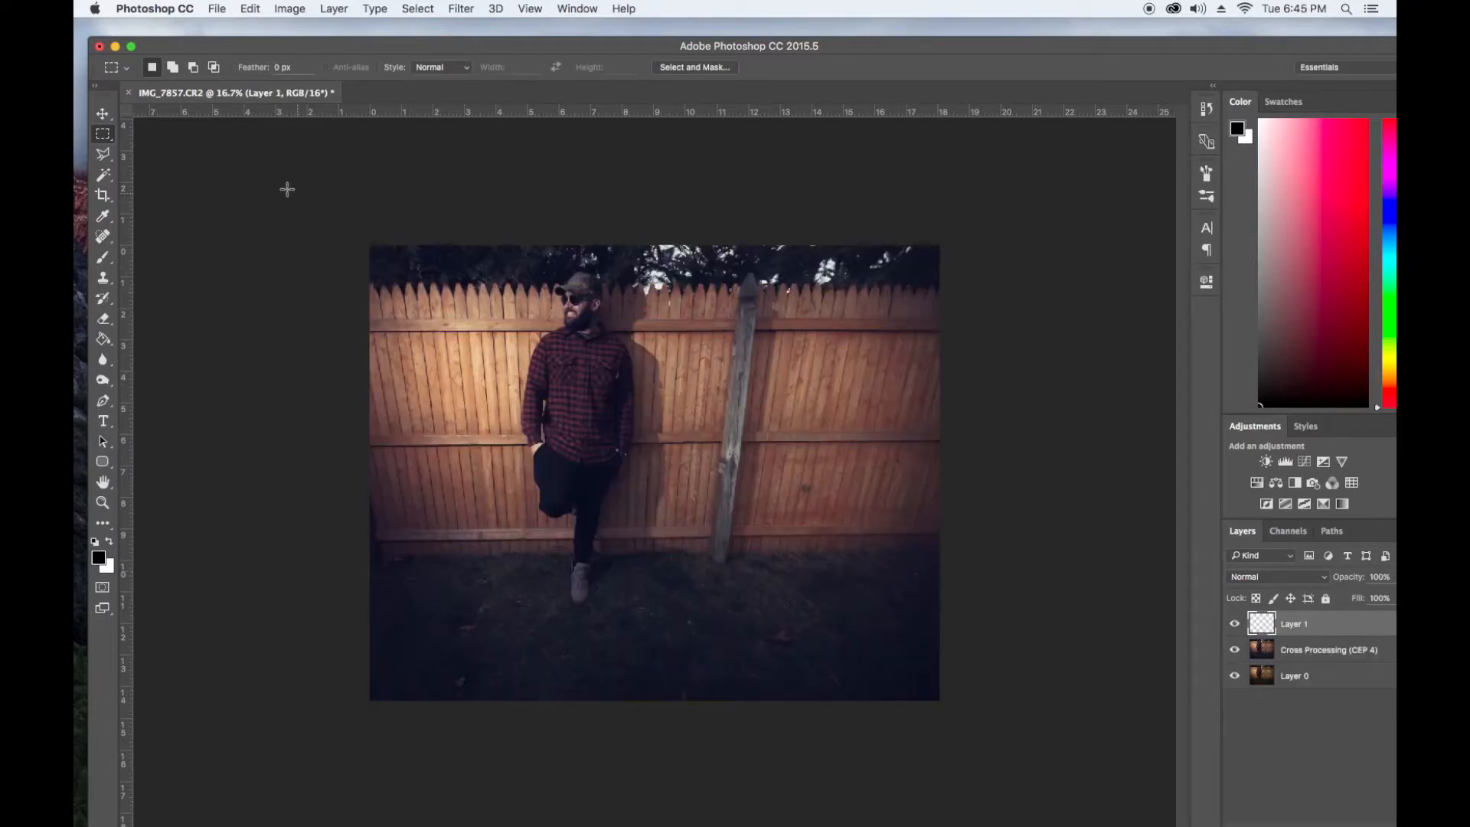
left_click_drag(349, 235, 940, 274)
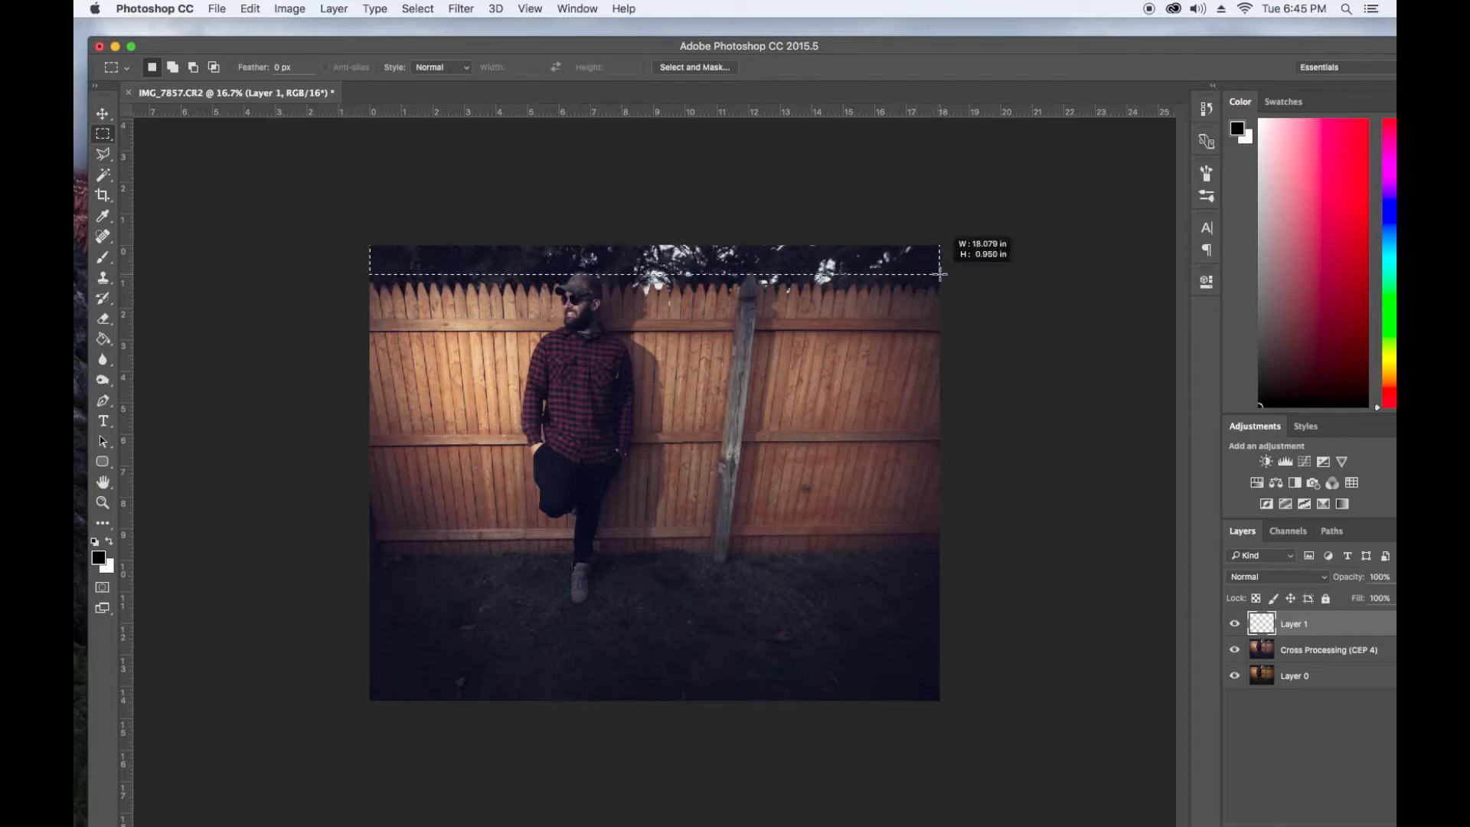
left_click_drag(940, 274, 940, 274)
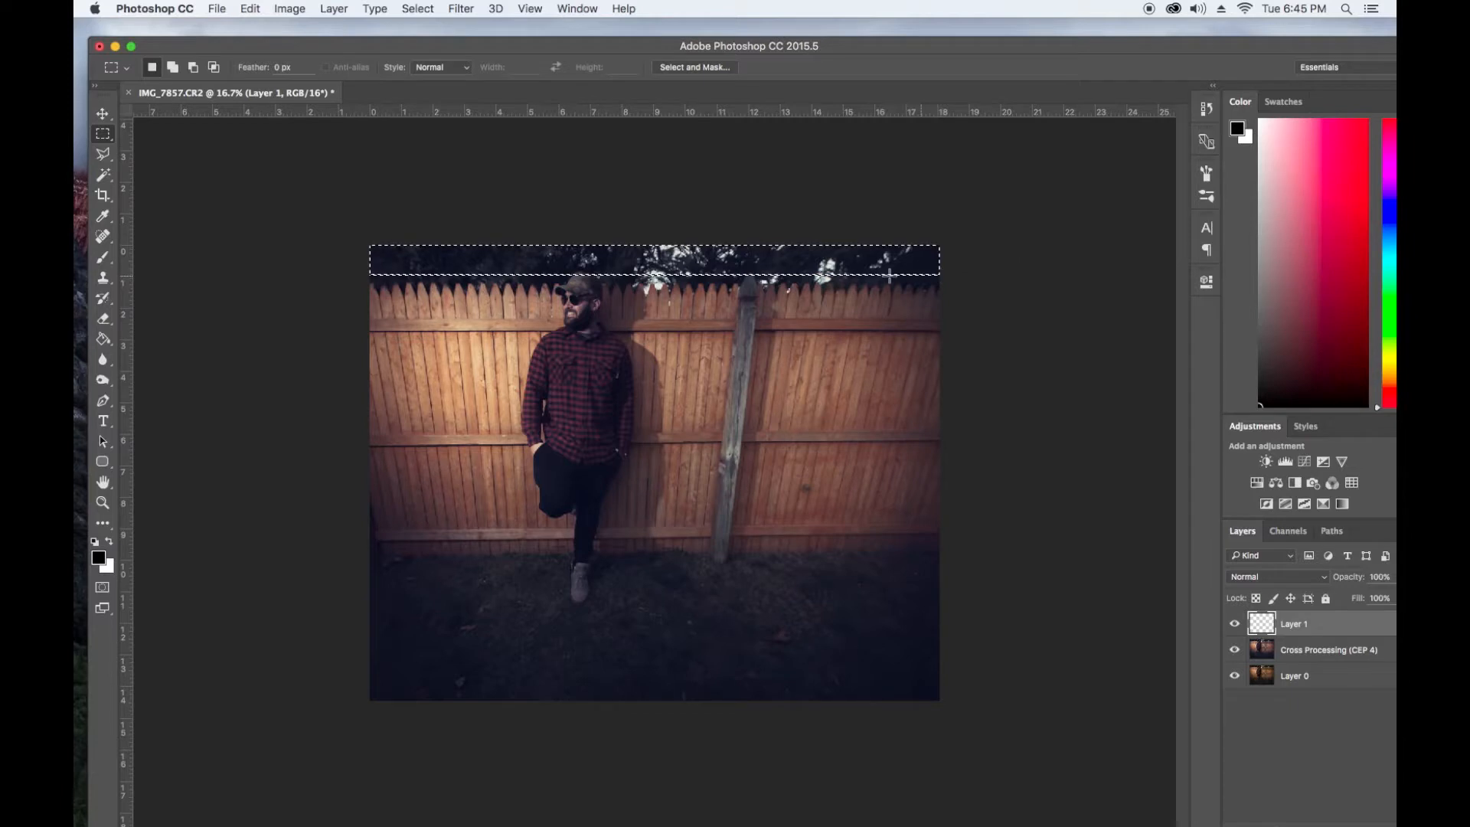
Fill the selected strip on the new layer with black using the Paint Bucket and deselect it.
left_click(104, 341)
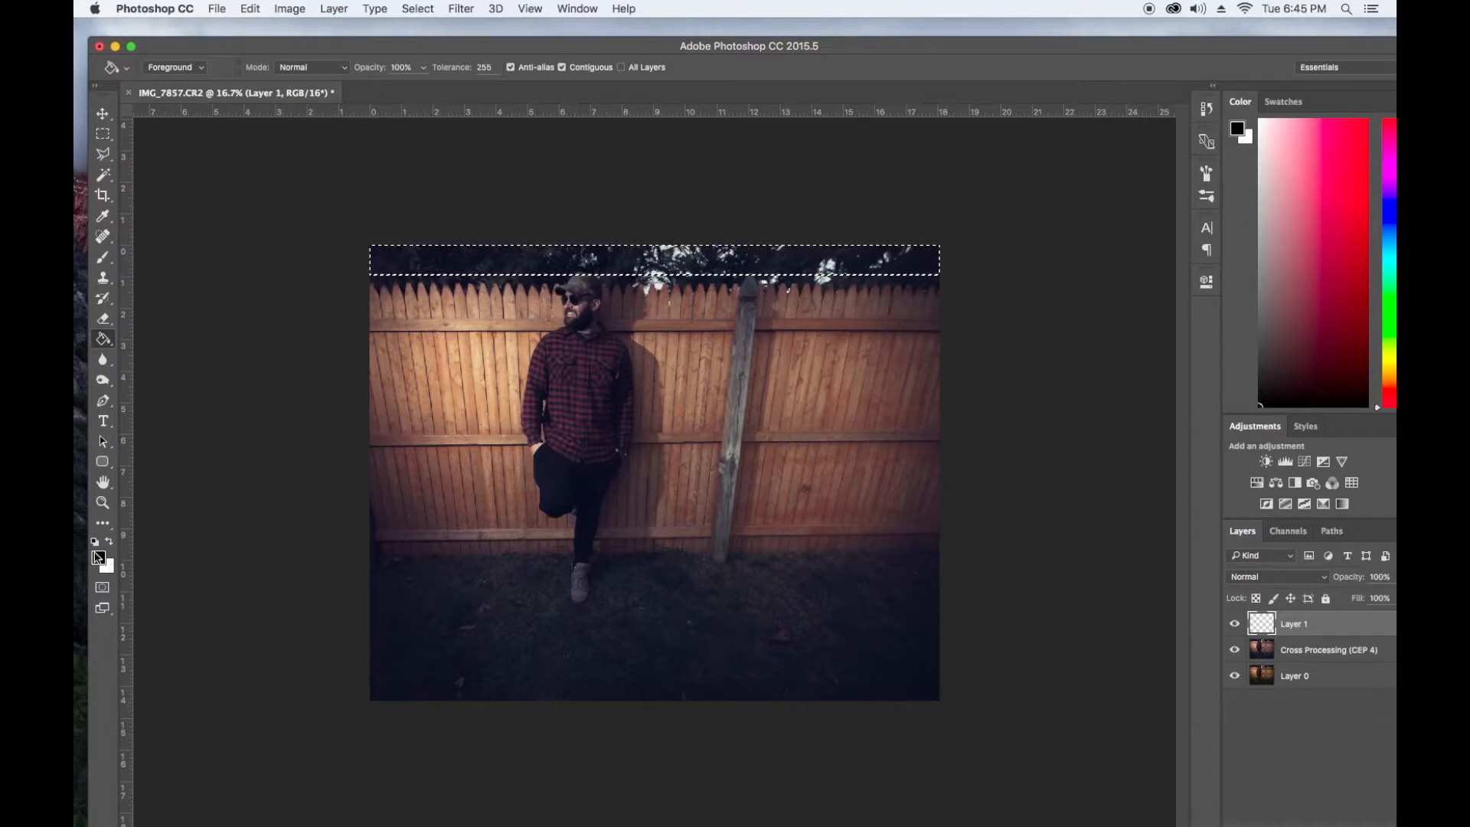
left_click(469, 258)
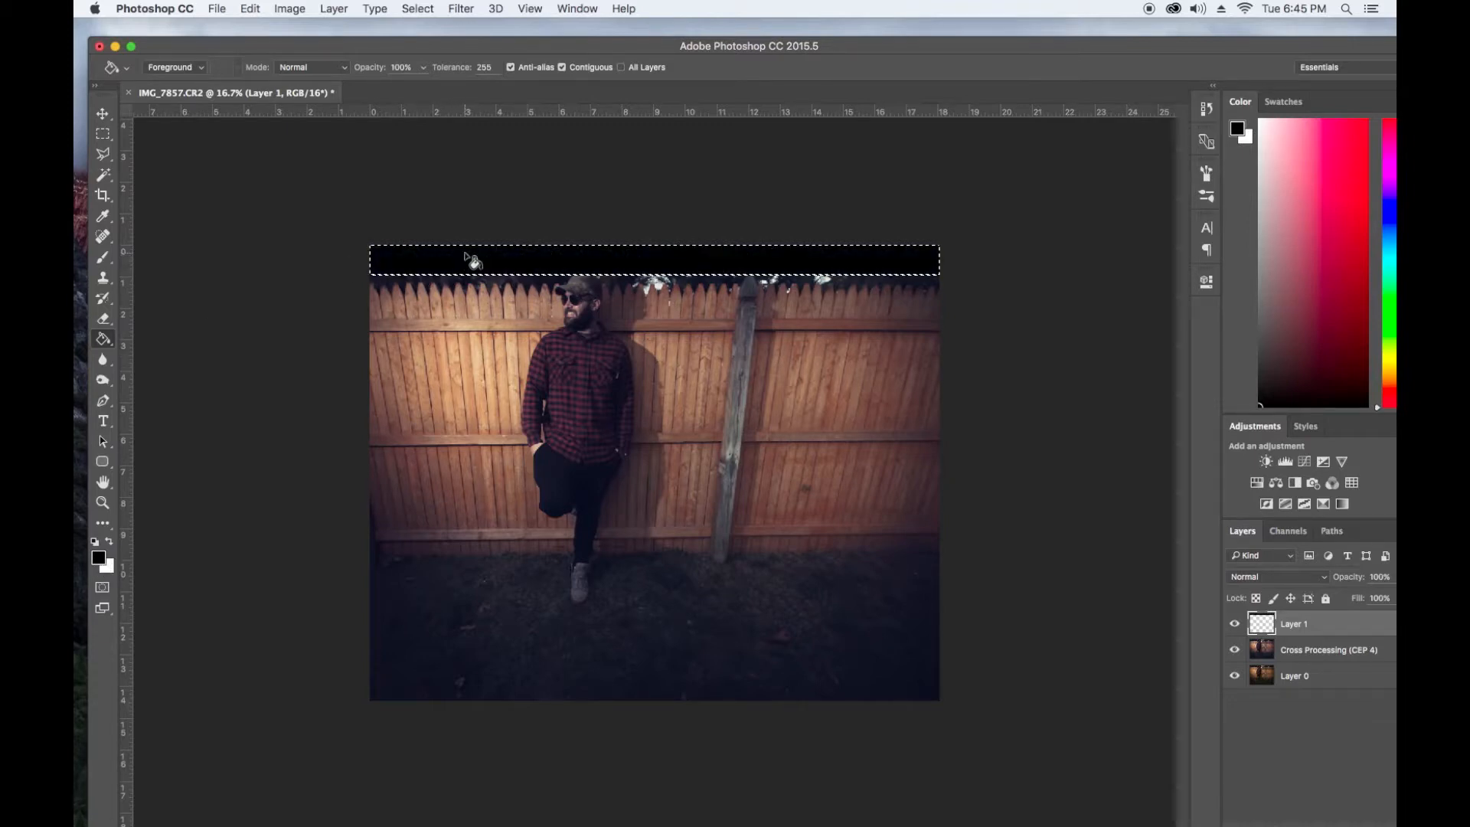
key("super+d")
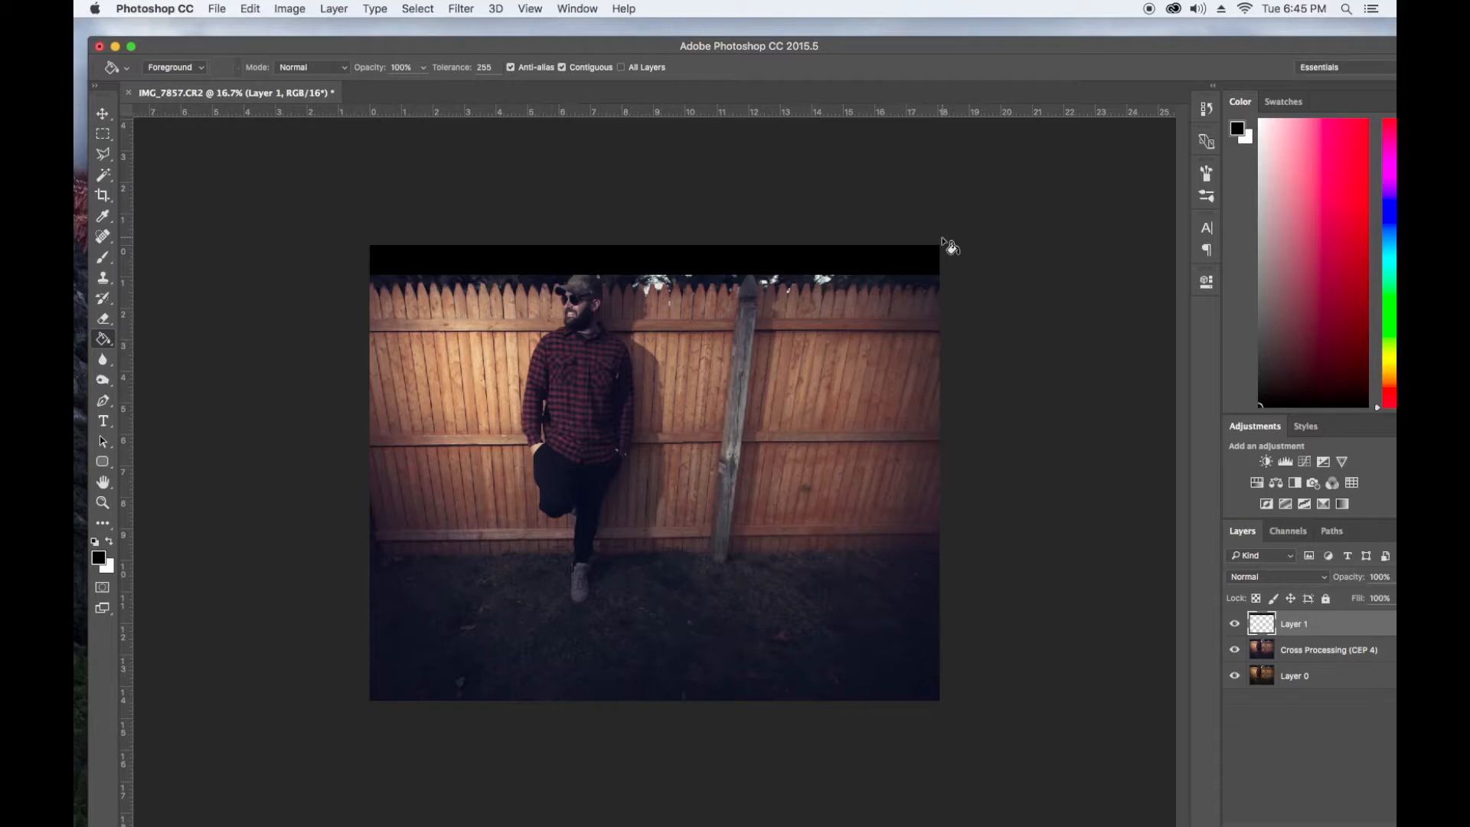
Duplicate the black bar, place the copy along the photo's bottom edge and stretch it slightly taller, spanning the full width.
key("super+j")
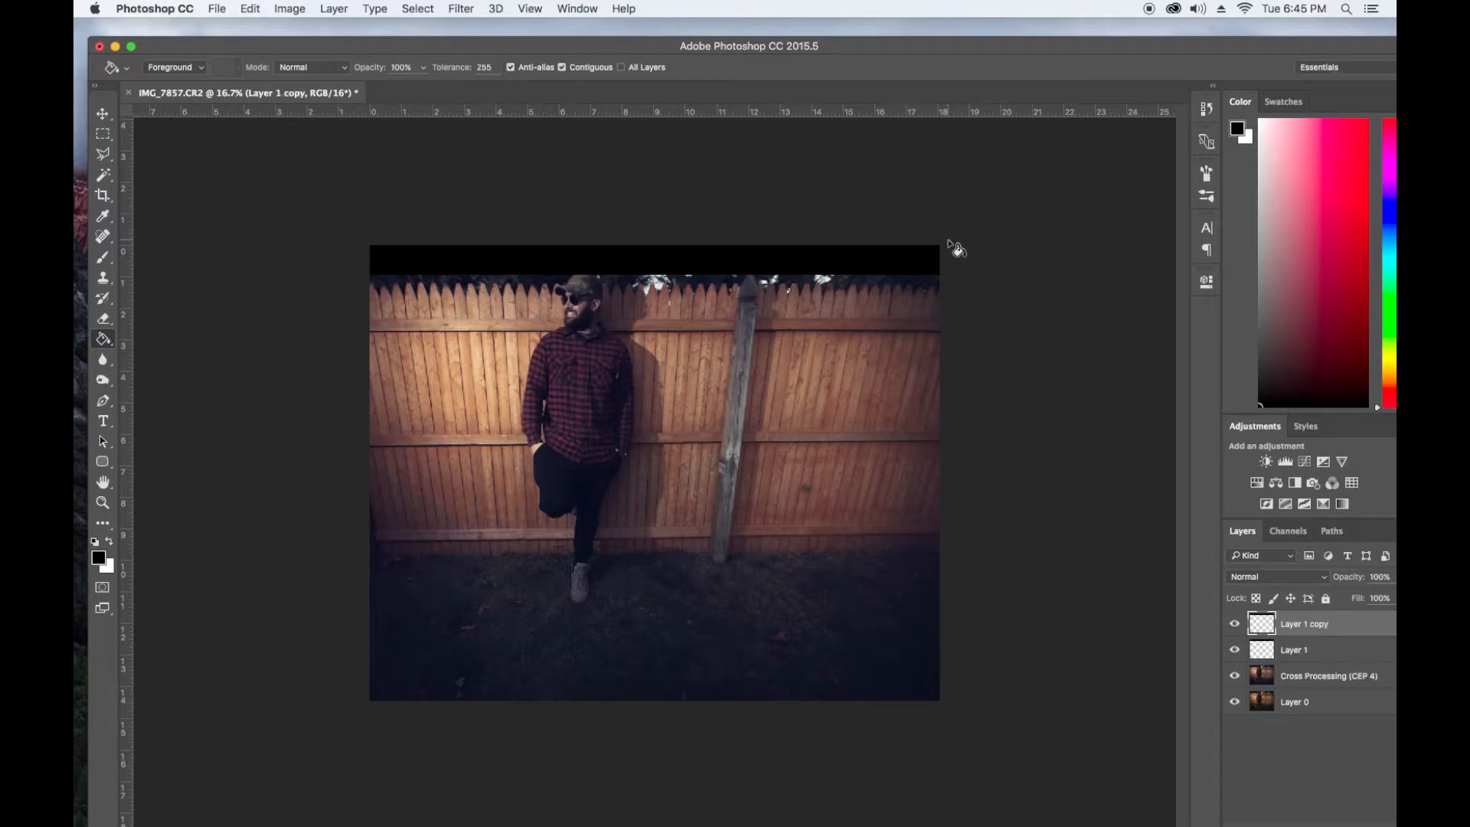
key("v")
left_click_drag(693, 262, 686, 684)
key("super+t")
left_click_drag(360, 671, 361, 665)
key("Return")
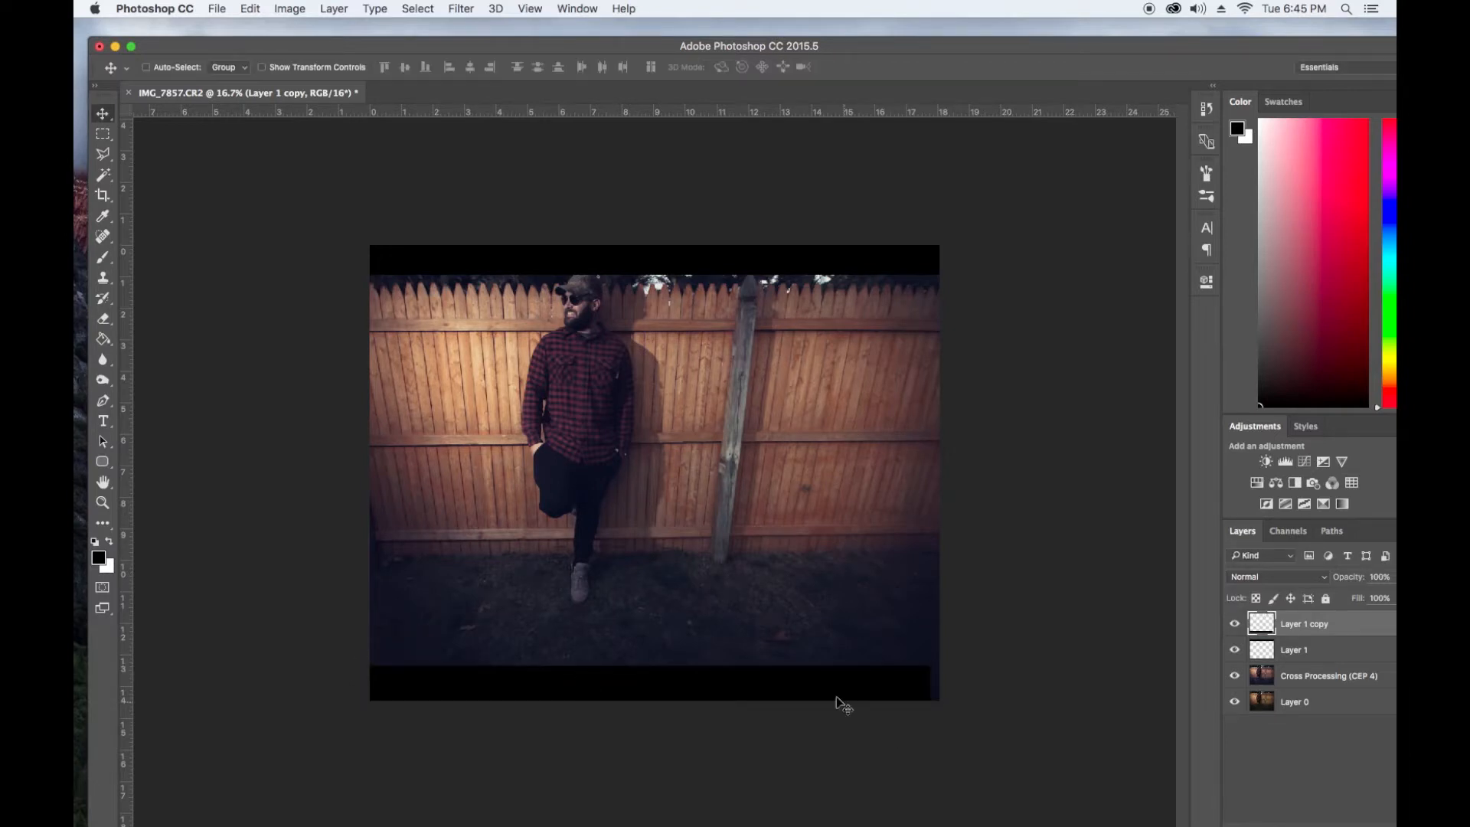
left_click_drag(826, 686, 834, 687)
Stretch the top black bar to about 120% height and move the Cross Processing layer down so the man's head clears the bar.
left_click(1325, 658)
key("super+t")
left_click_drag(944, 279, 952, 285)
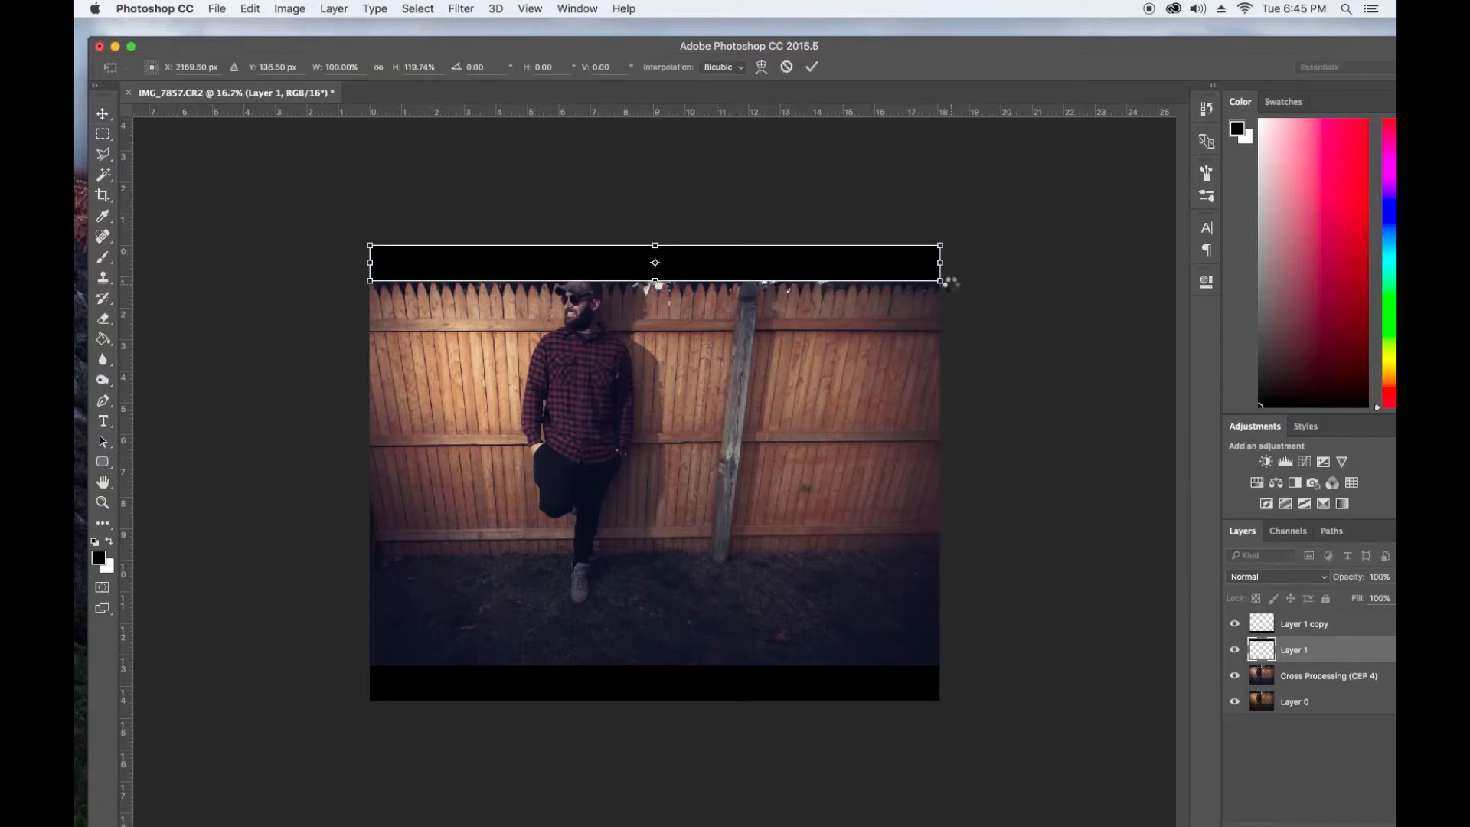
key("Return")
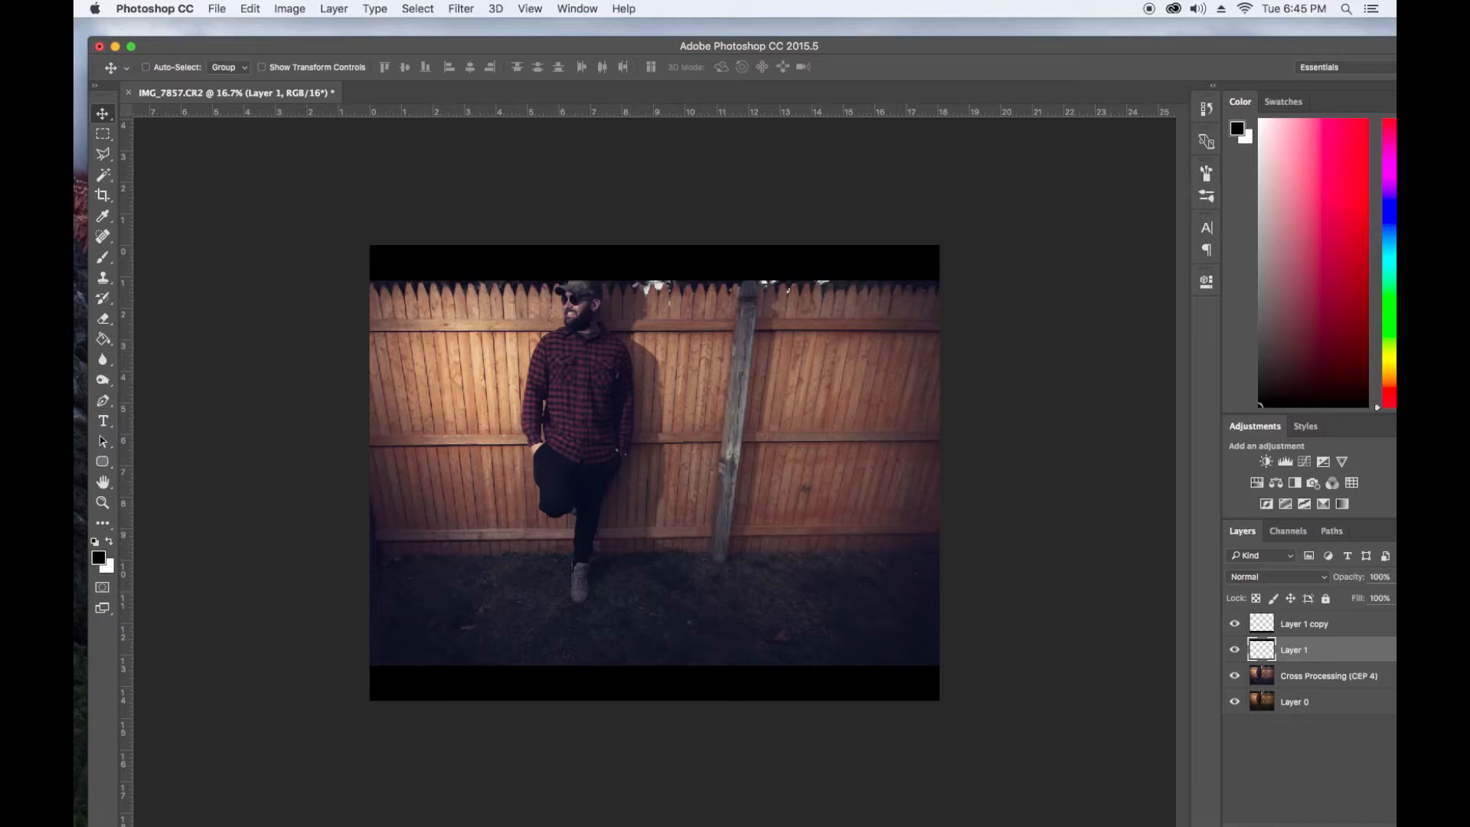
left_click(1296, 680)
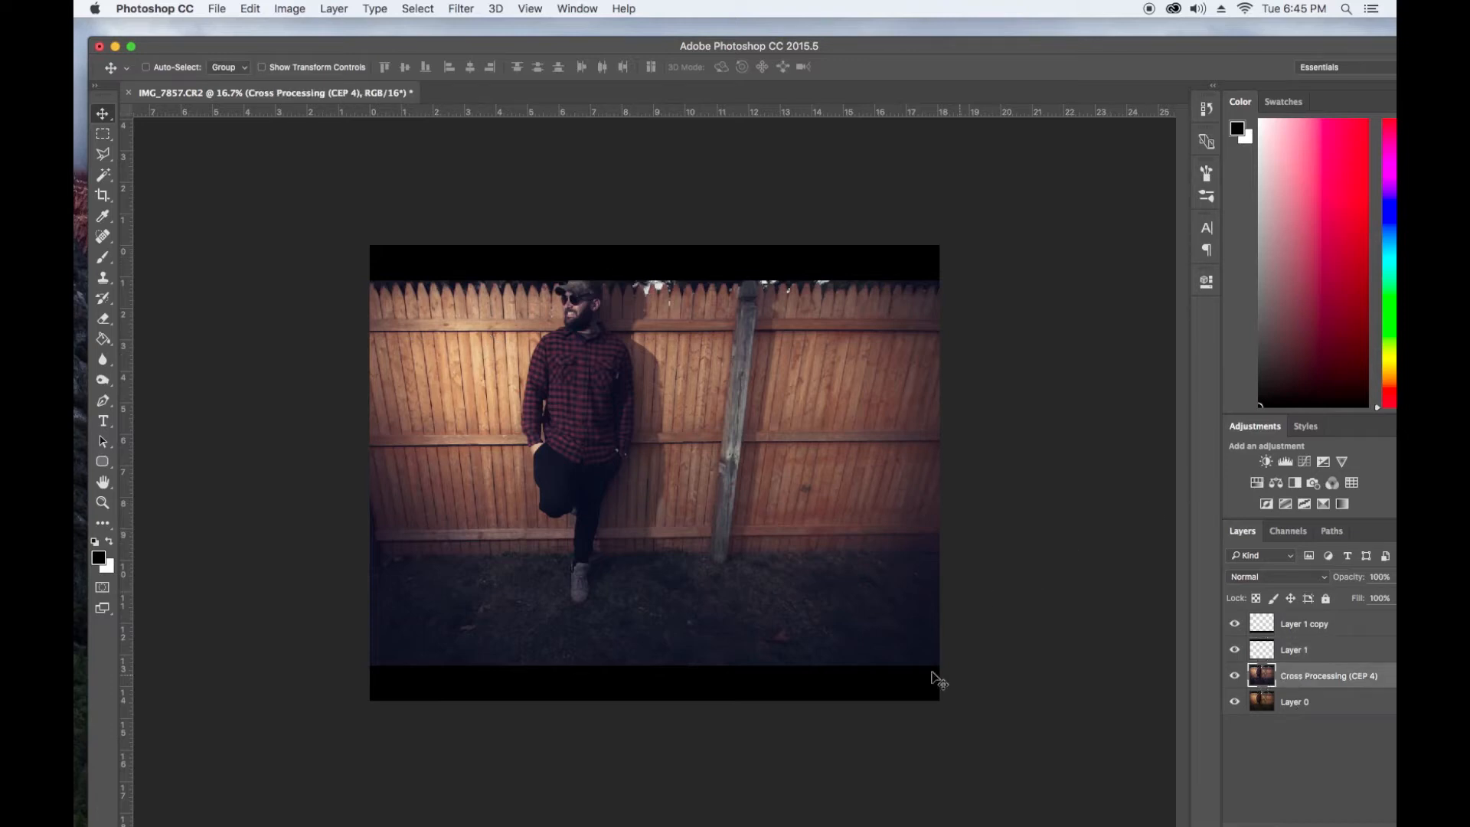
left_click_drag(694, 514, 684, 534)
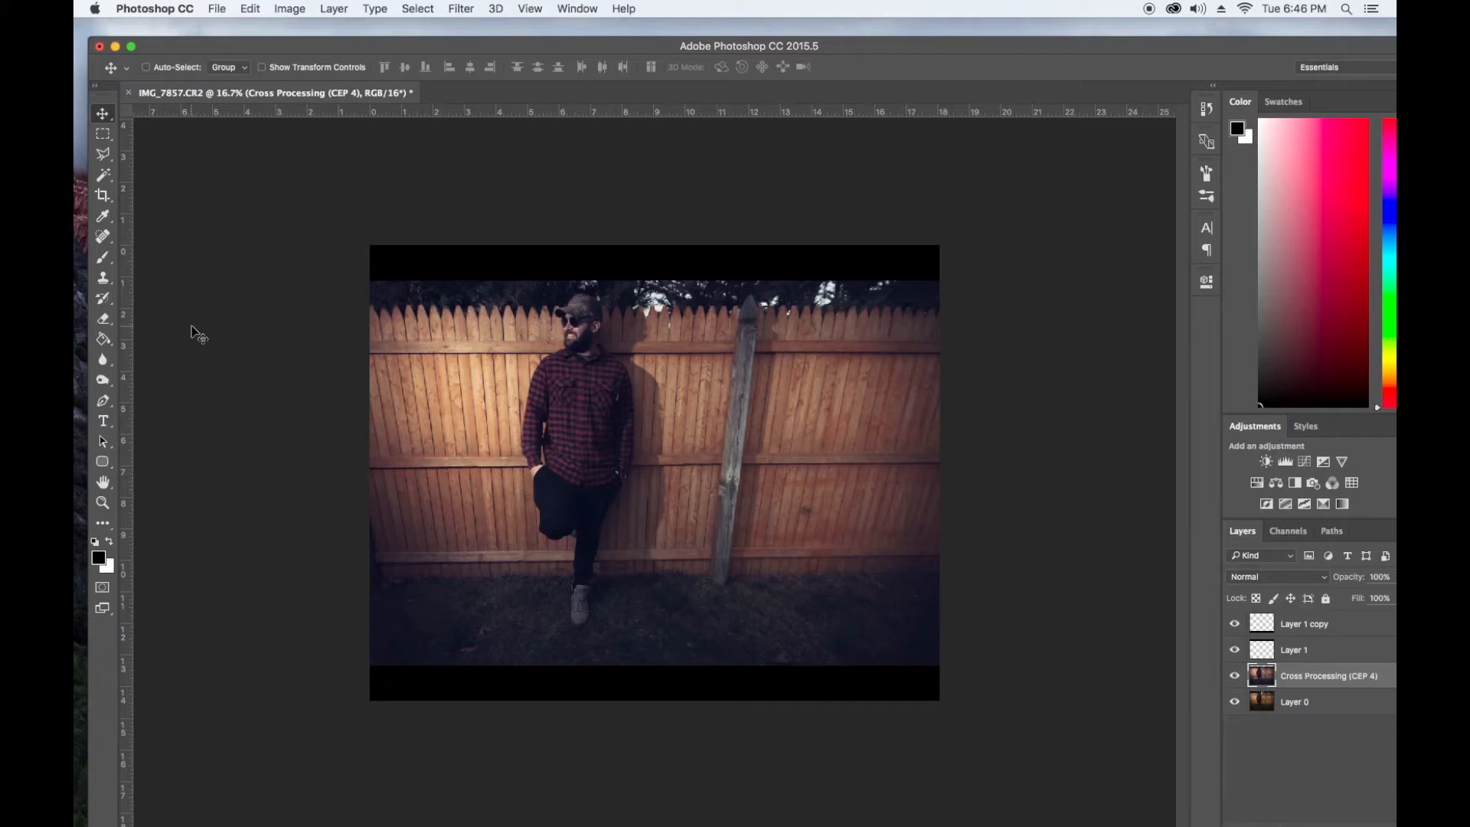
Crop the photo in from both sides to about 14 in wide, keeping the full height with both black bars.
left_click(104, 197)
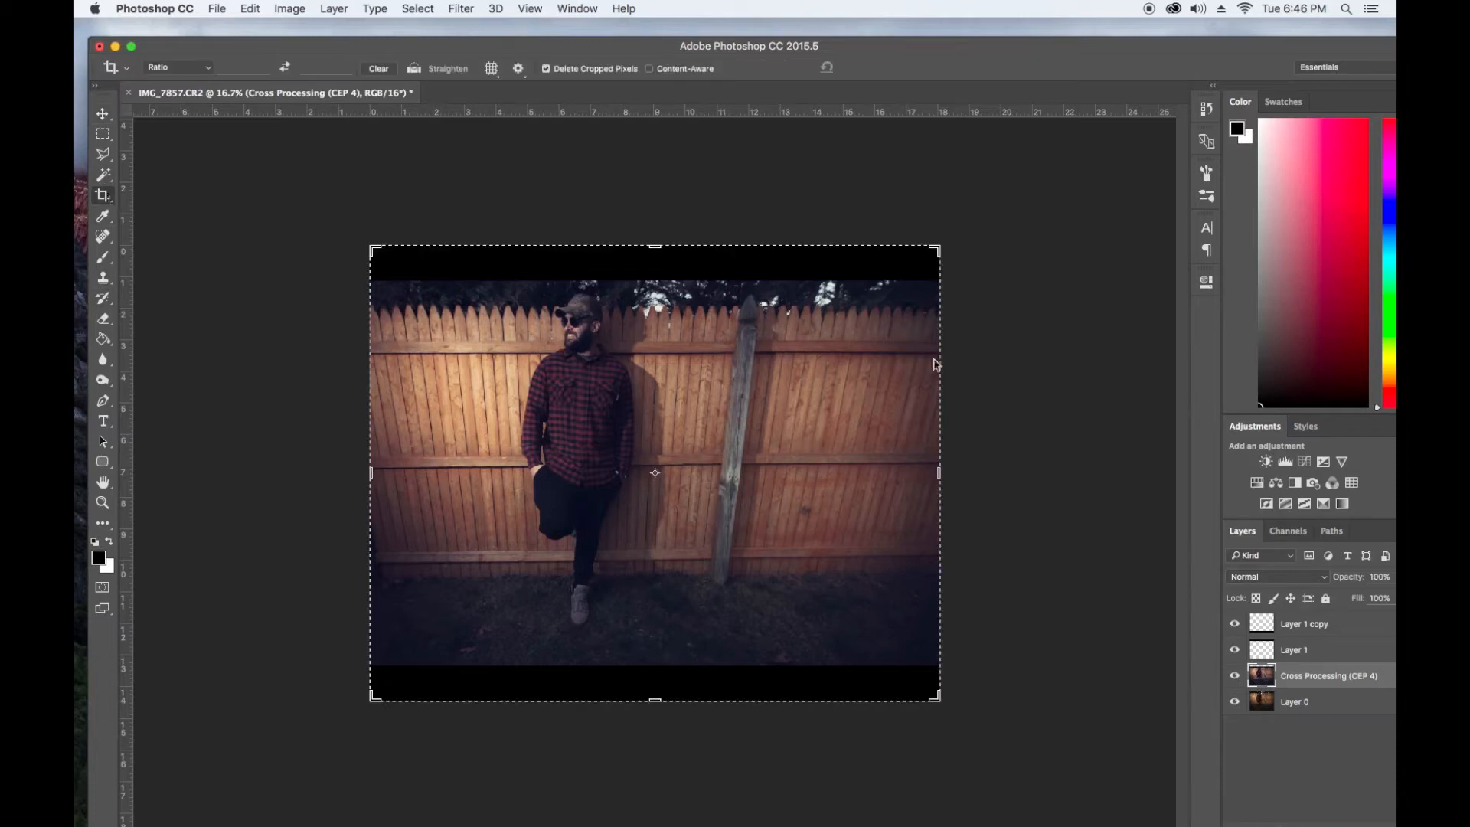
left_click_drag(935, 696, 896, 694)
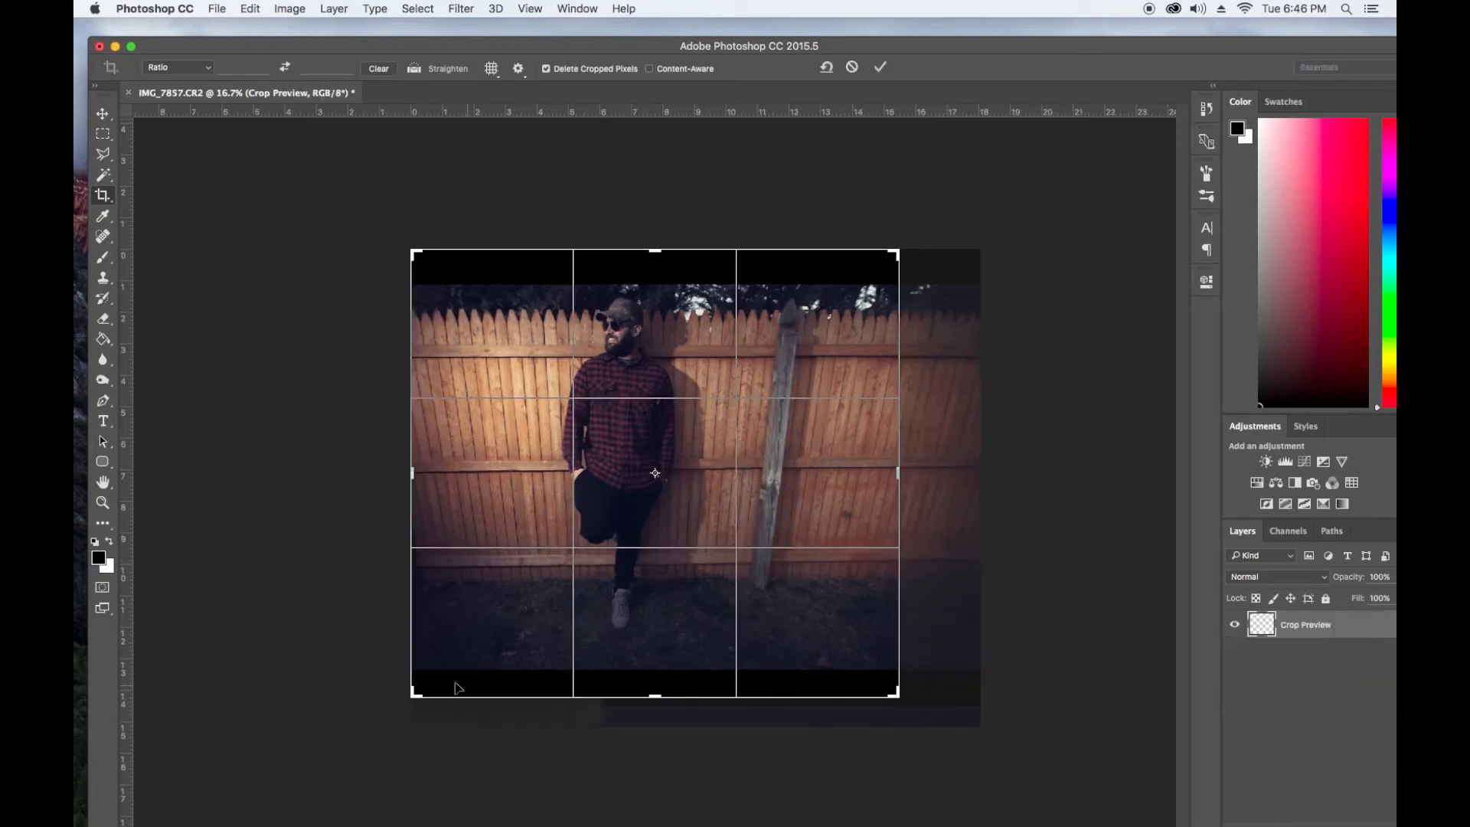
left_click_drag(413, 696, 430, 701)
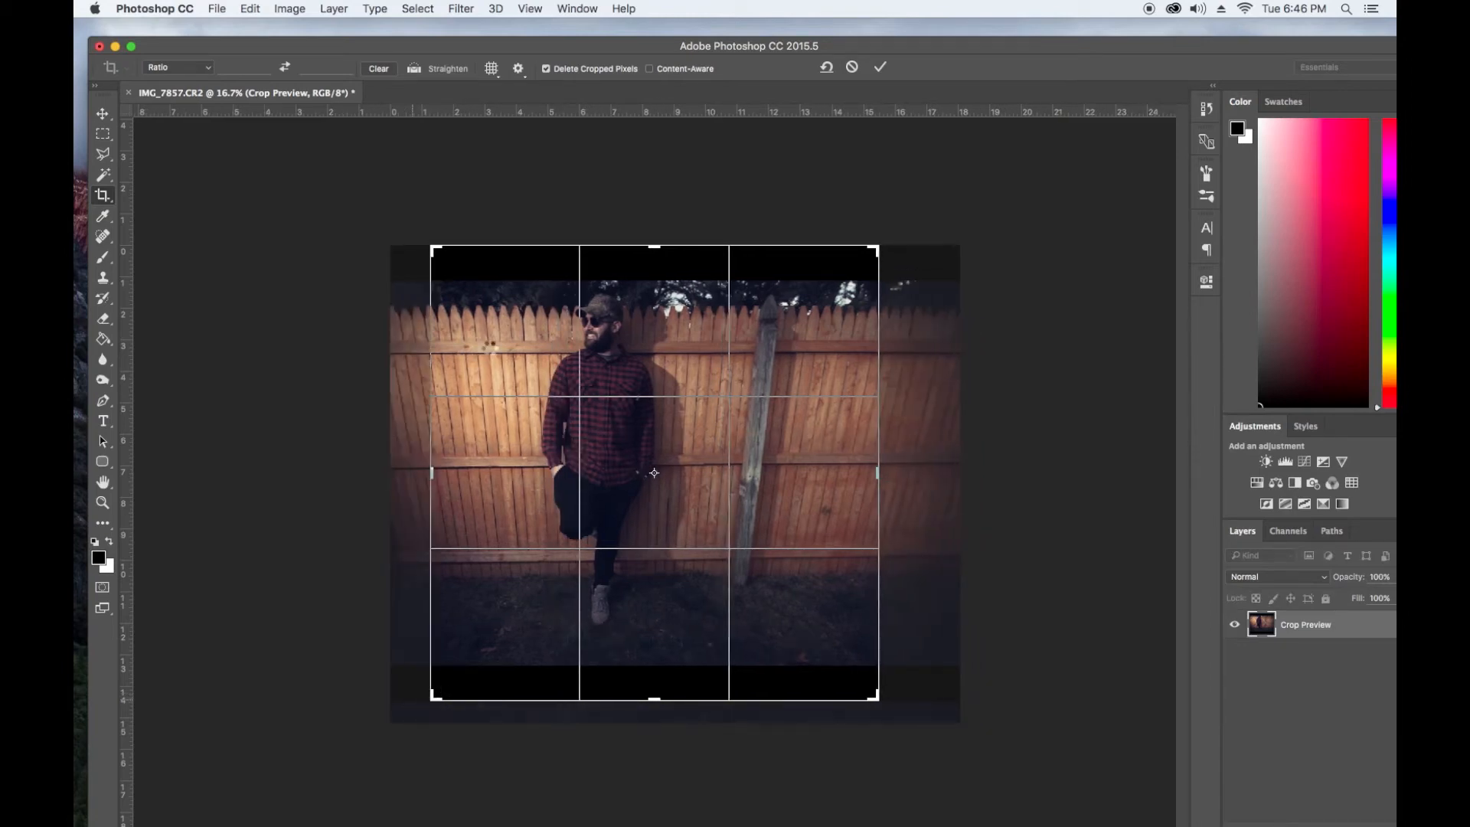
key("Return")
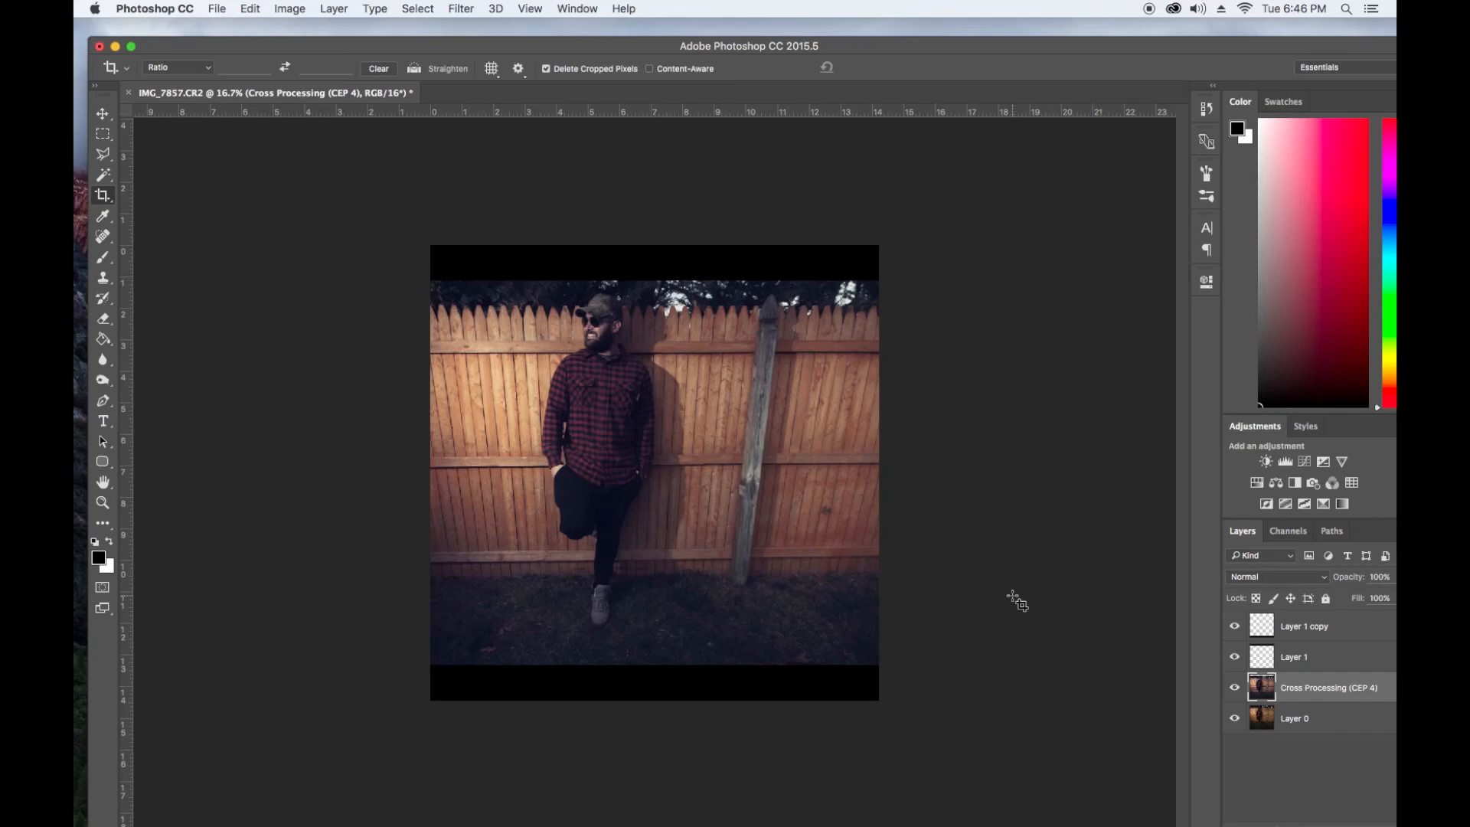
Hide both black bar layers and show them again to compare the photo with and without the bars.
left_click(1234, 657)
left_click(1235, 628)
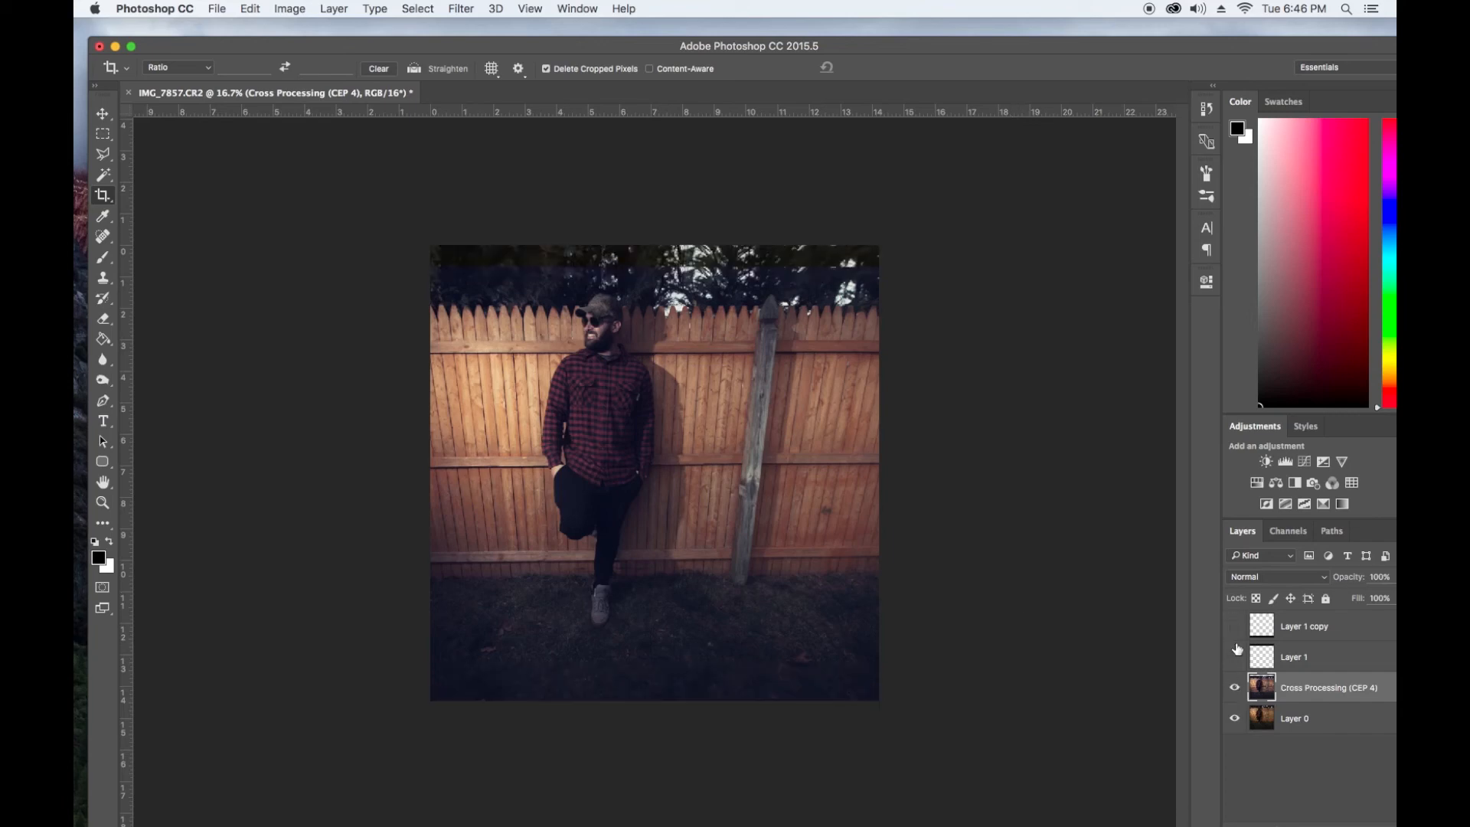
left_click_drag(1235, 651, 1234, 630)
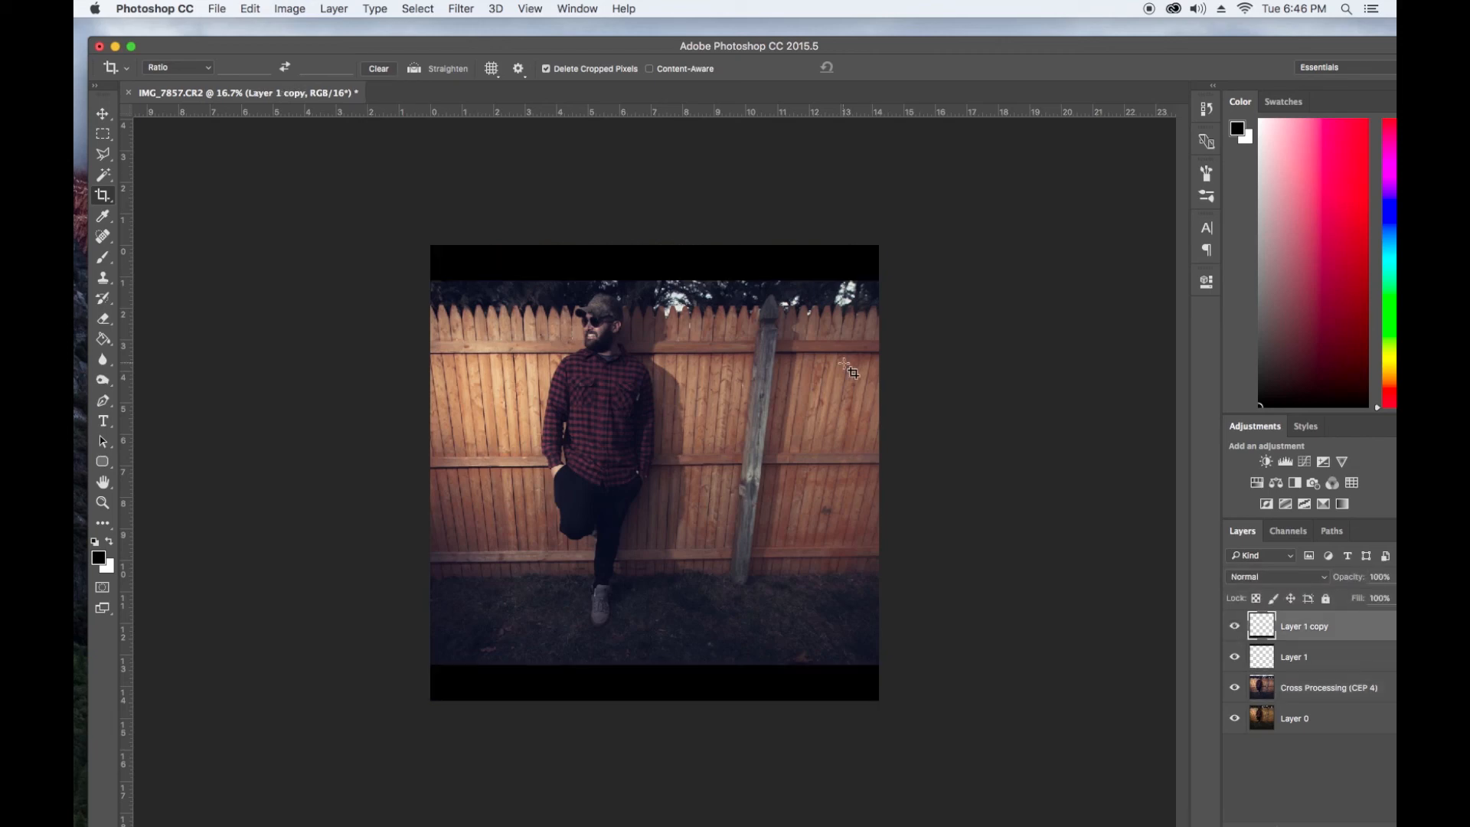